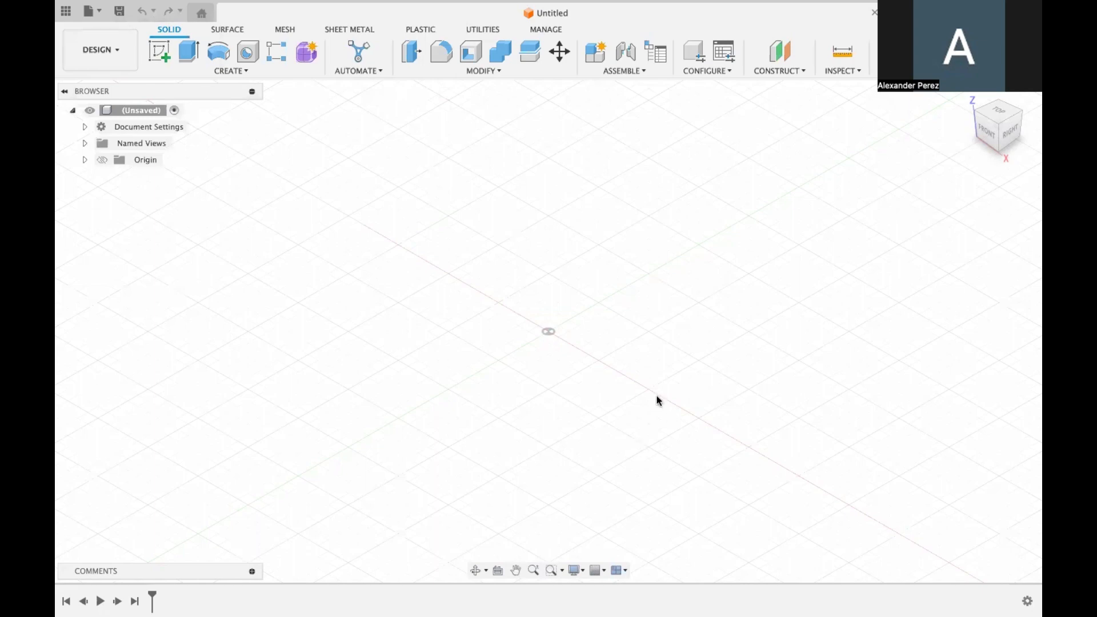
Step: Open the Hollow Rectangle design from the Admin Project
scroll(657, 396, "left", 3, "shift")
scroll(657, 396, "left", 3, "shift")
scroll(657, 395, "right", 3, "shift")
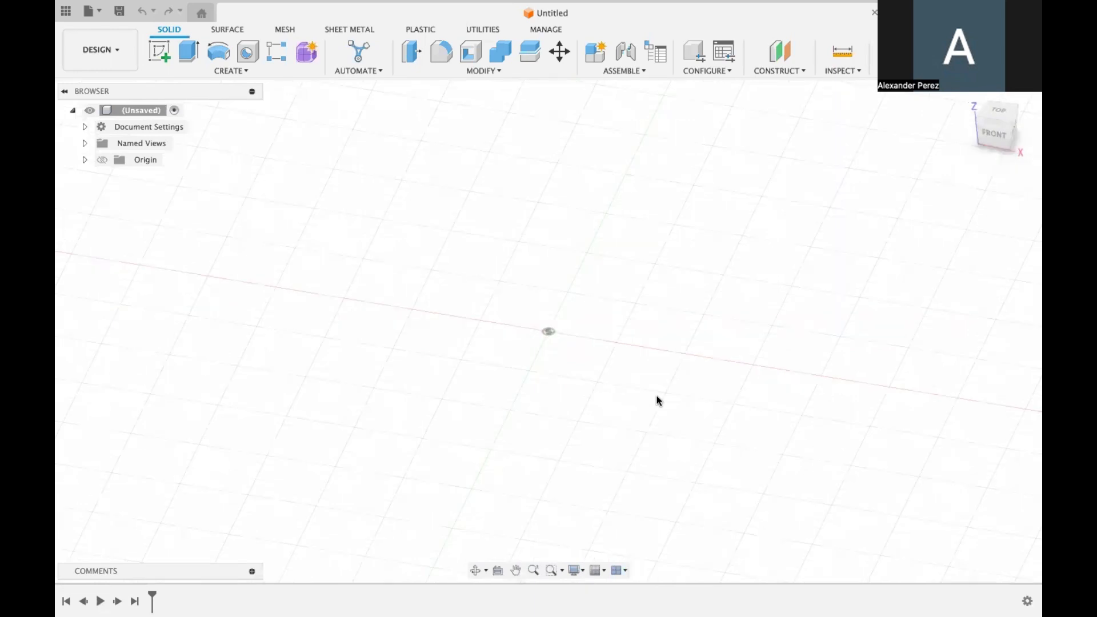
scroll(657, 395, "right", 3, "shift")
left_click(93, 11)
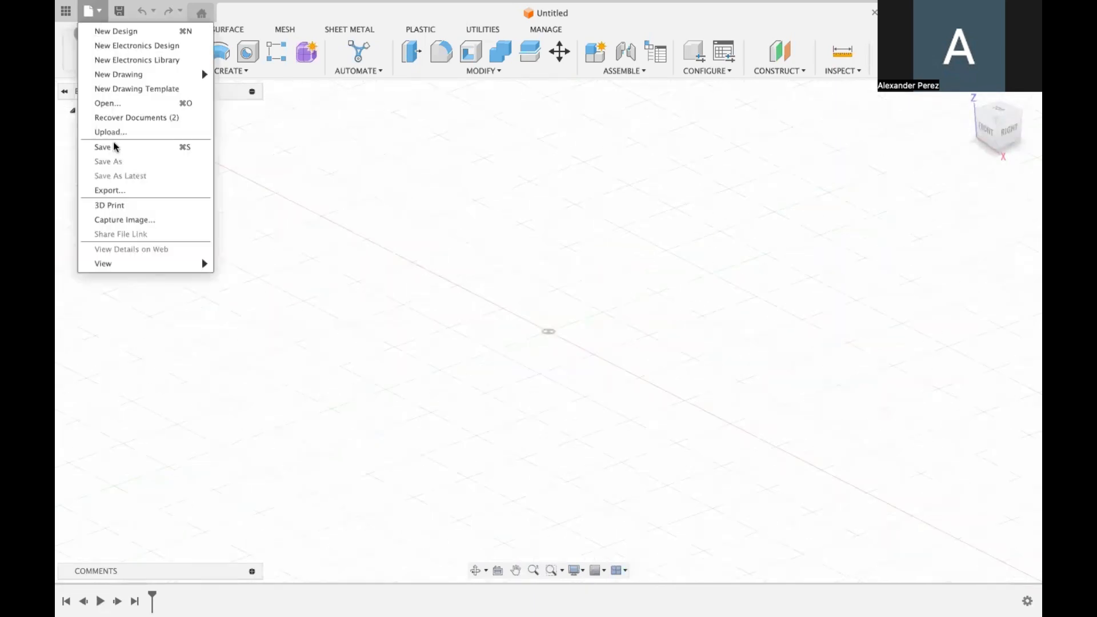
left_click(115, 103)
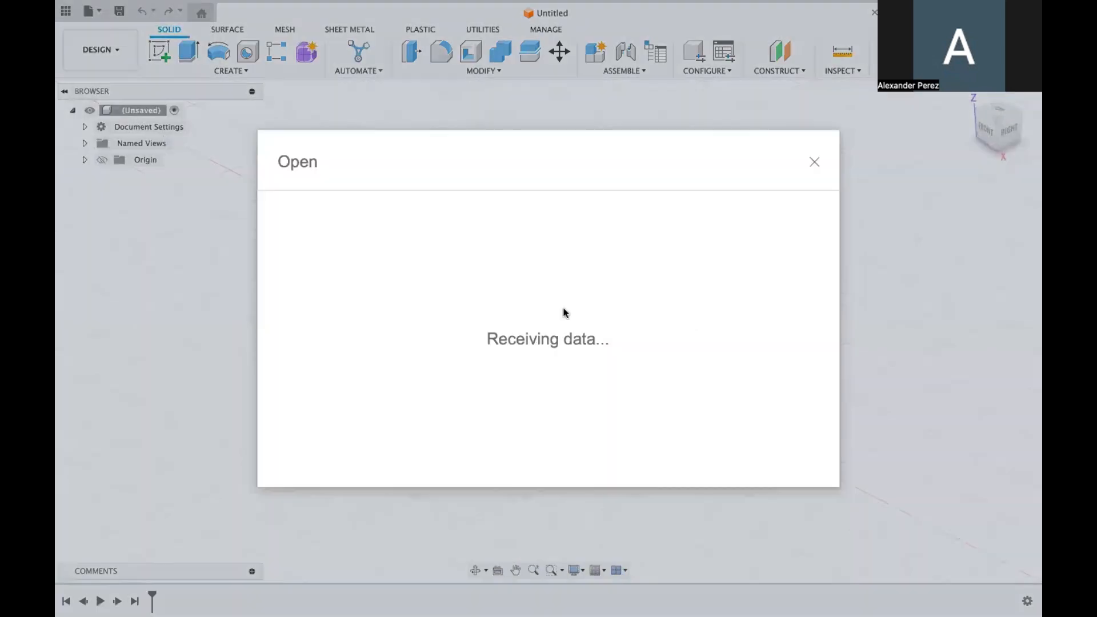
scroll(600, 344, "down", 1)
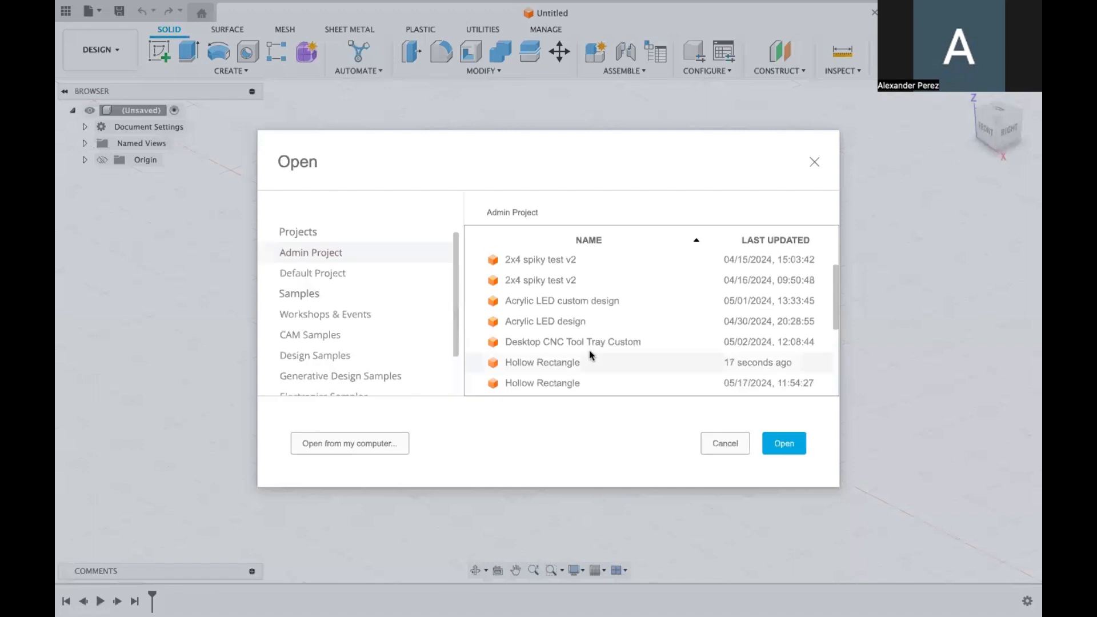
left_click(773, 448)
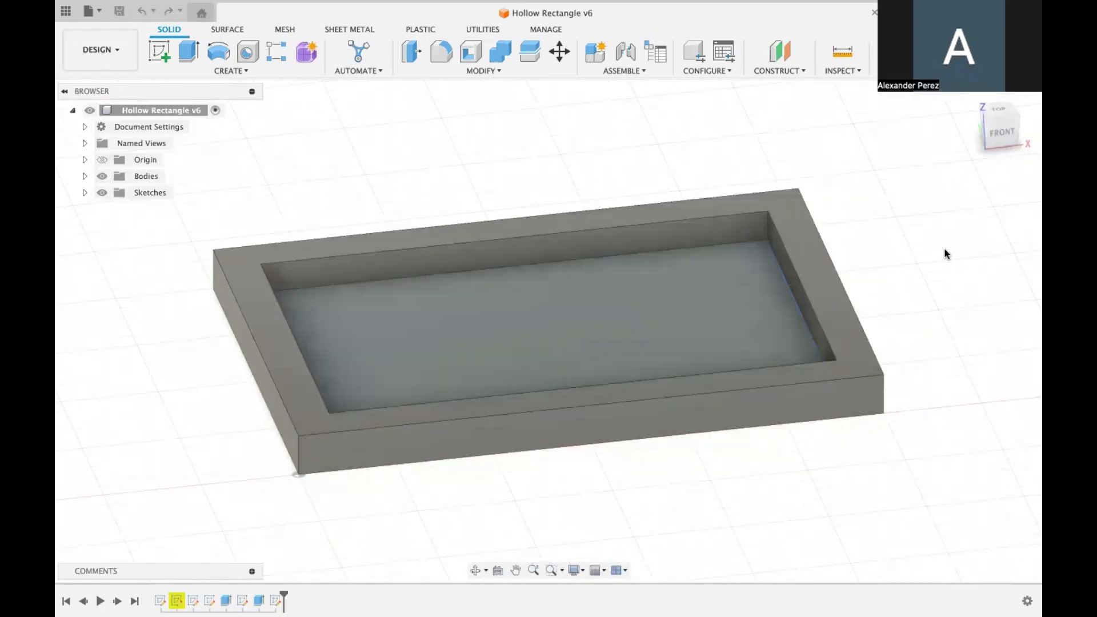
Step: Switch the opened Hollow Rectangle design to the Manufacture workspace
scroll(946, 253, "down", 3)
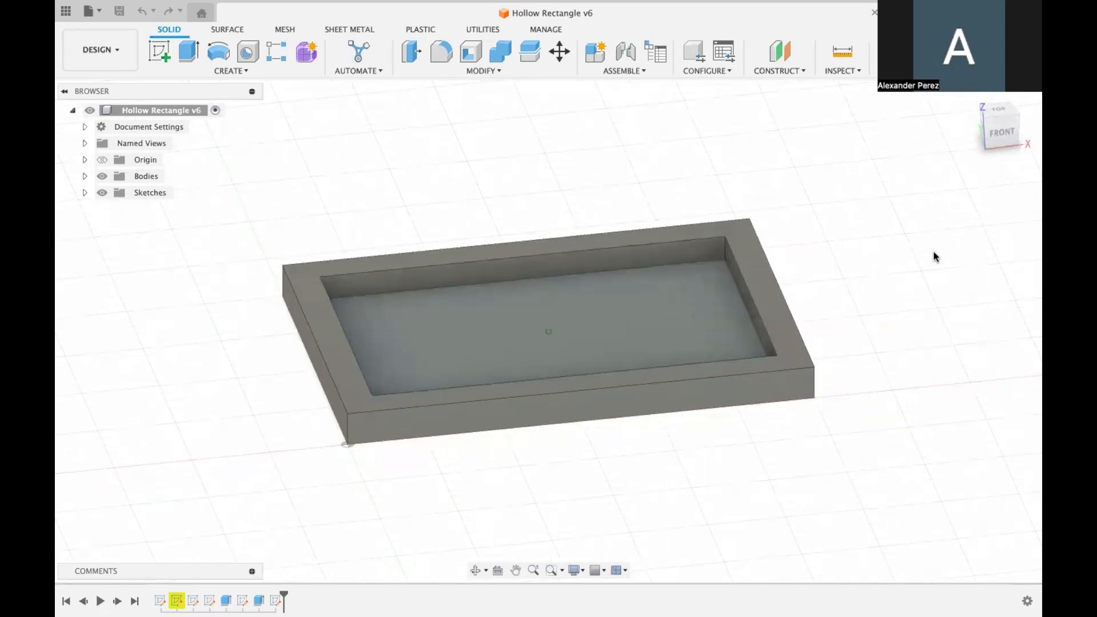
scroll(934, 256, "right", 3, "shift")
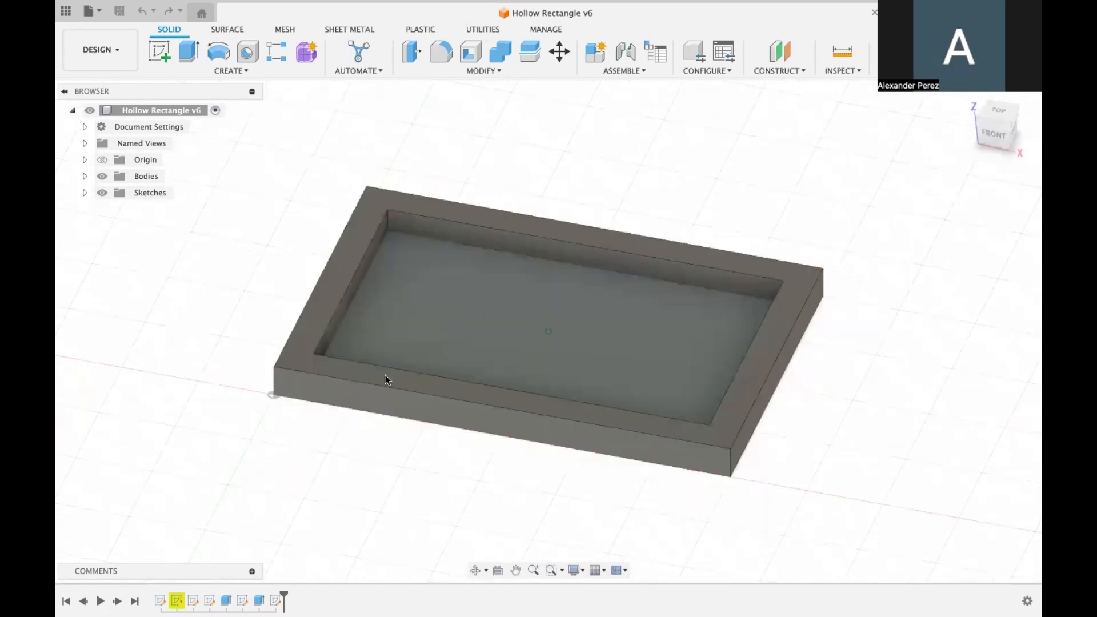
scroll(385, 380, "right", 1, "shift")
scroll(850, 339, "down", 2)
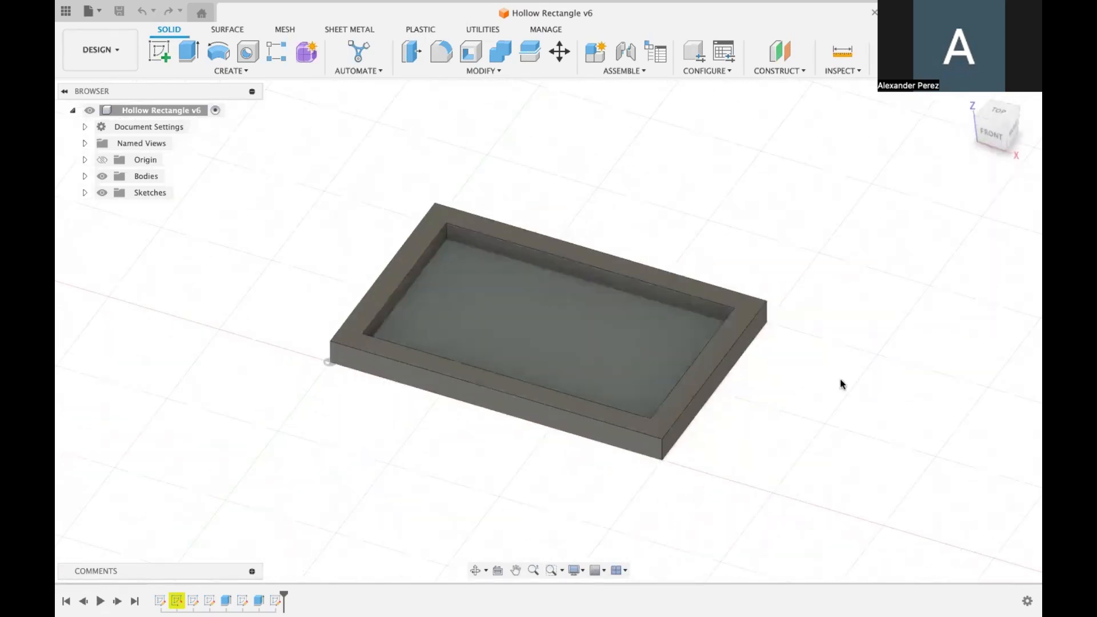
scroll(840, 384, "left", 2, "shift")
left_click(117, 50)
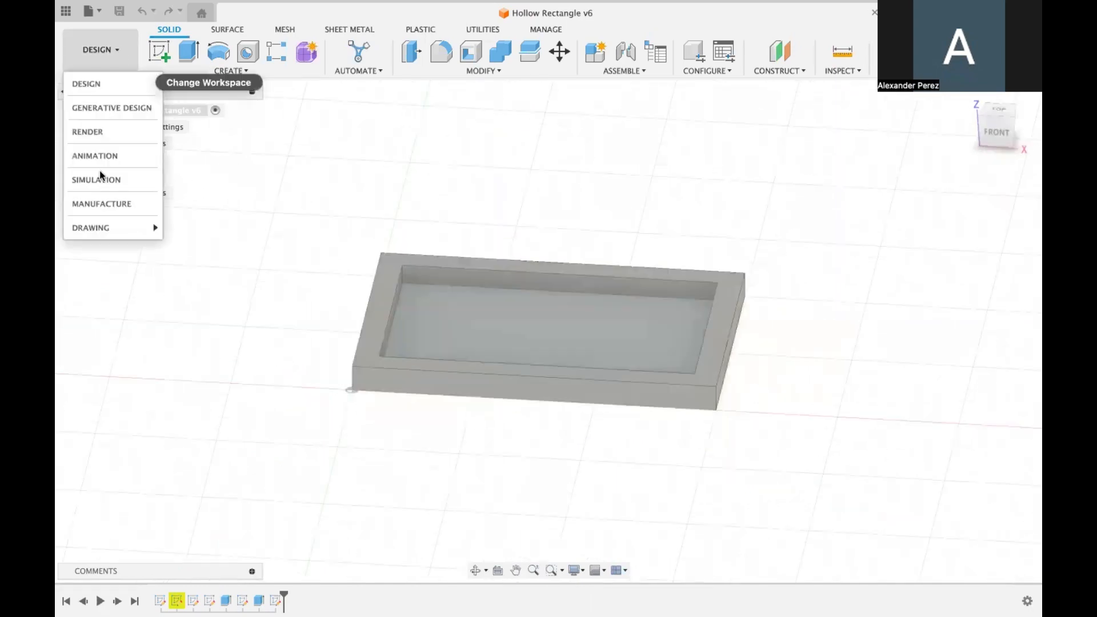
left_click(102, 204)
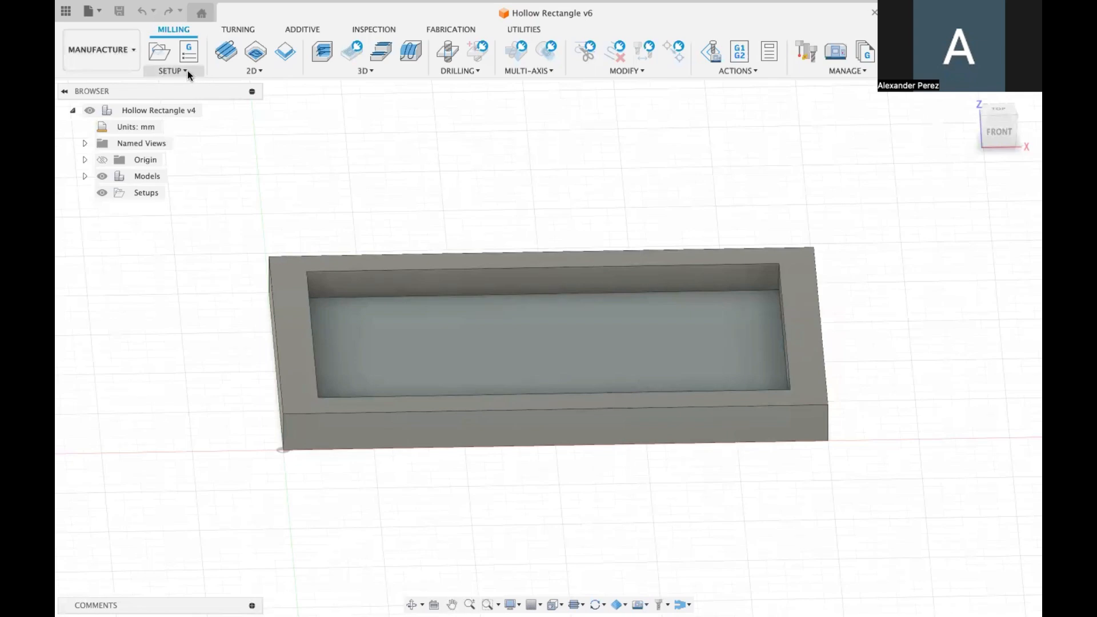
Step: Create a new milling setup and place its origin on the lower front-left corner of the stock box
left_click(188, 71)
left_click(168, 72)
left_click(280, 450)
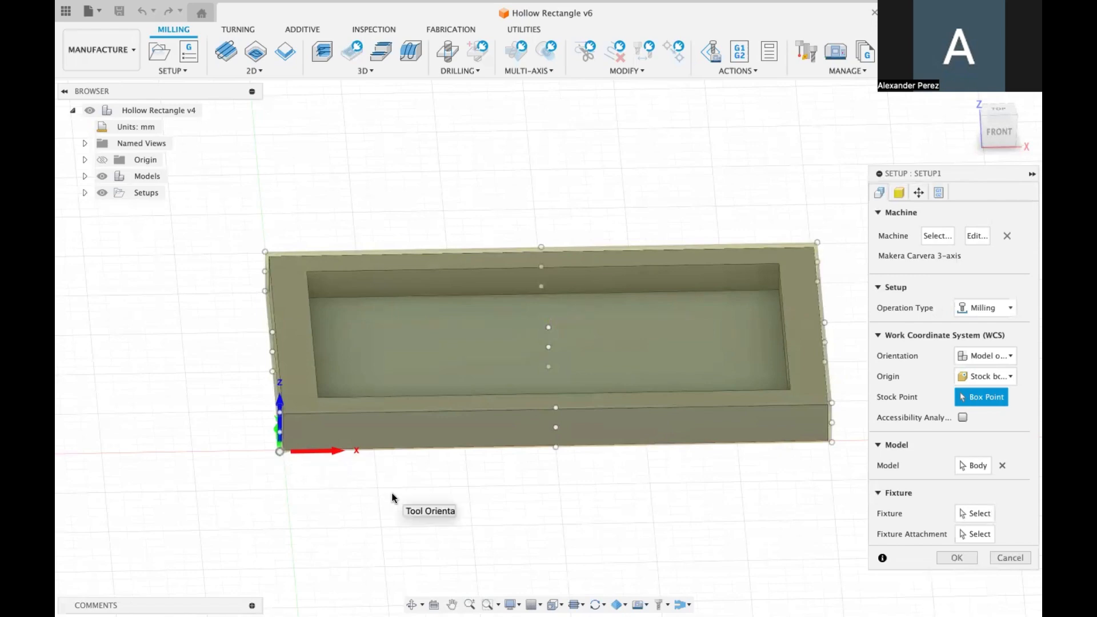
Step: Check the setup's axes on the part, keeping the WCS orientation as Model orientation and the origin as Stock box point
mouse_move(395, 497)
middle_mouse_down("shift")
mouse_move(336, 466)
mouse_move(413, 495)
middle_mouse_up("shift")
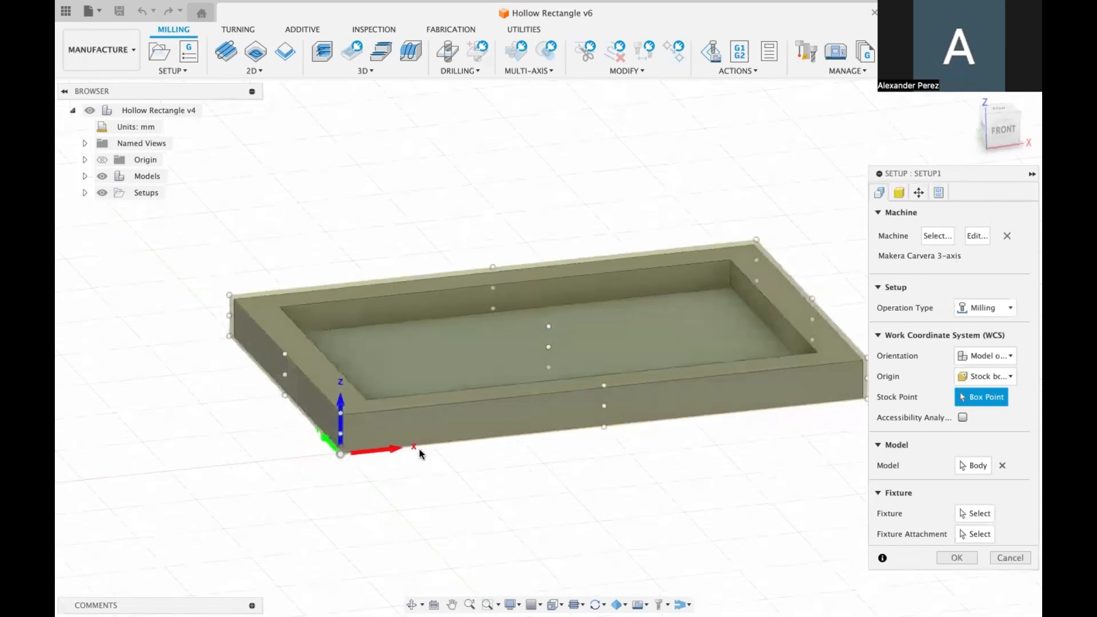
middle_click_drag(419, 451, 548, 416, "shift")
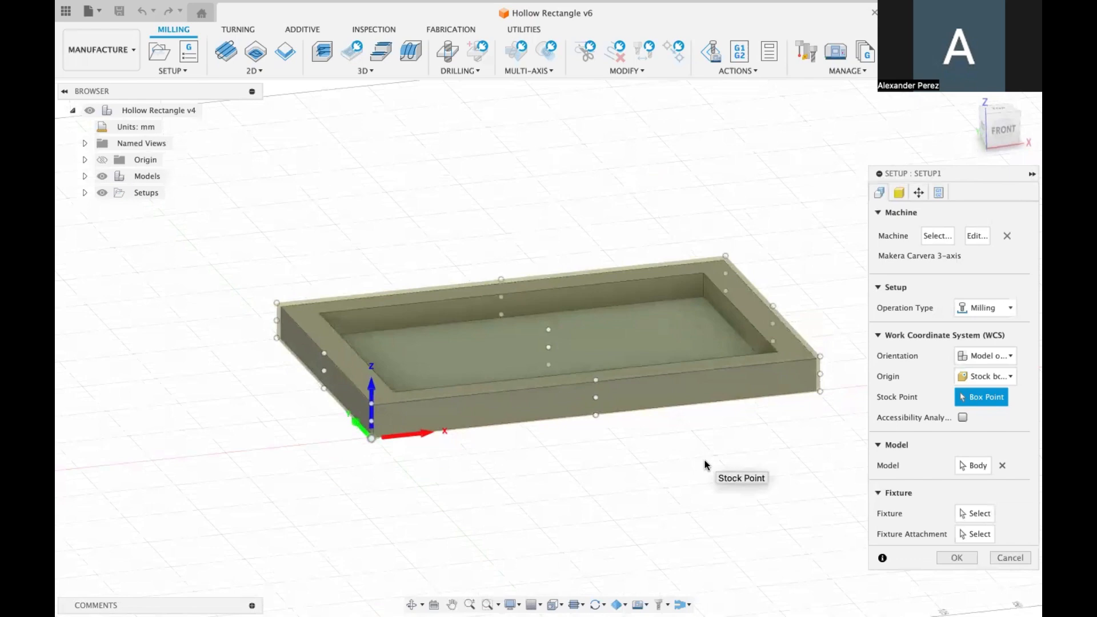
middle_click_drag(704, 461, 314, 416, "shift")
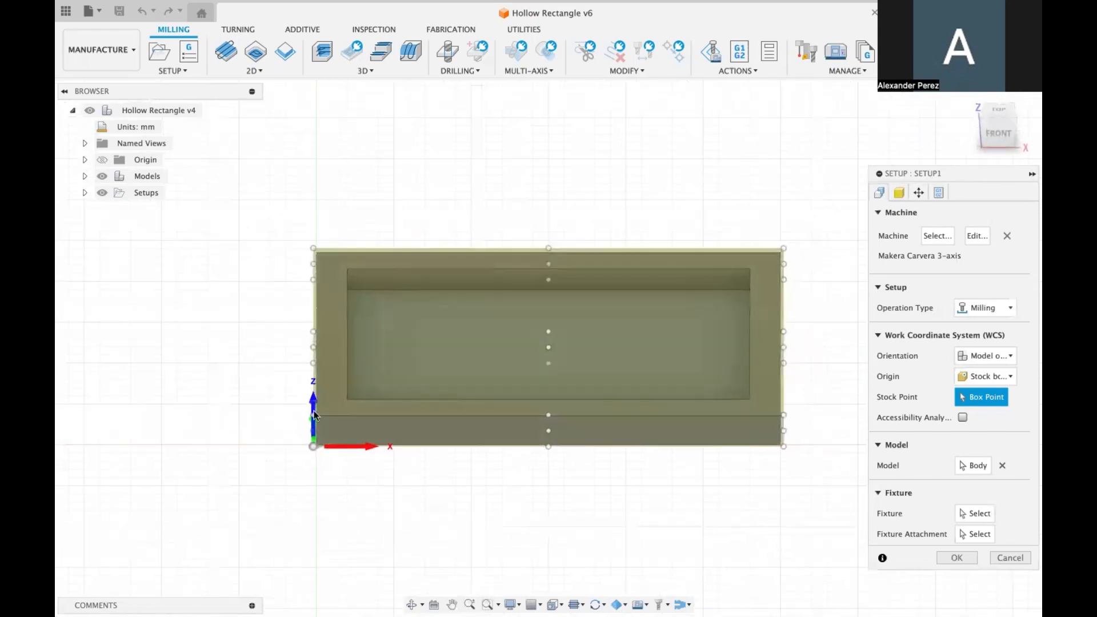
middle_click_drag(422, 449, 294, 343, "shift")
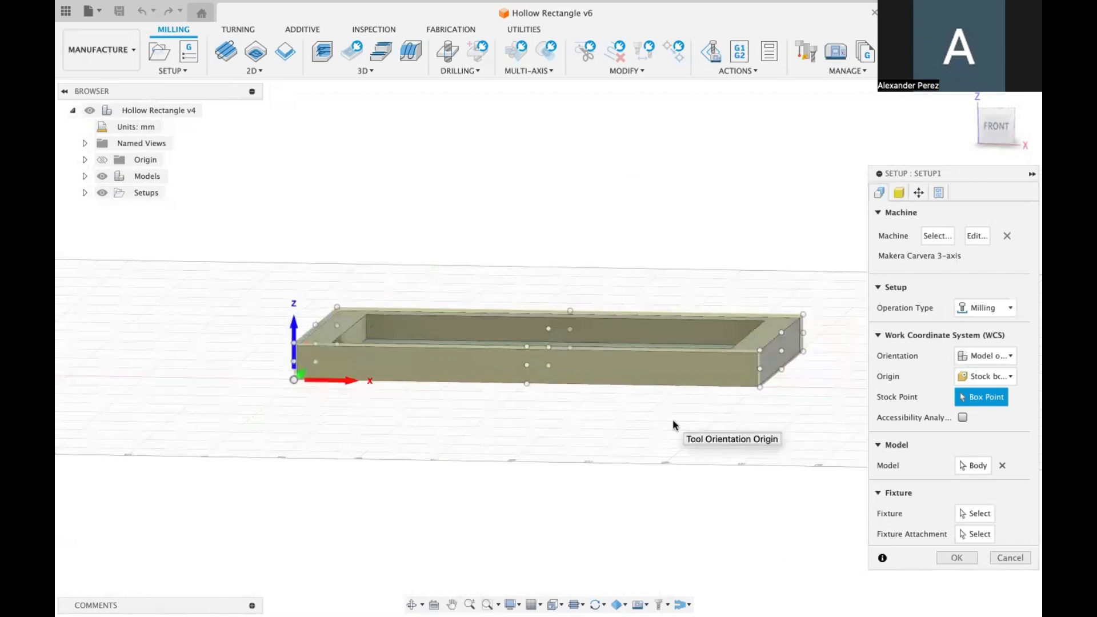
middle_click_drag(674, 426, 341, 411, "shift")
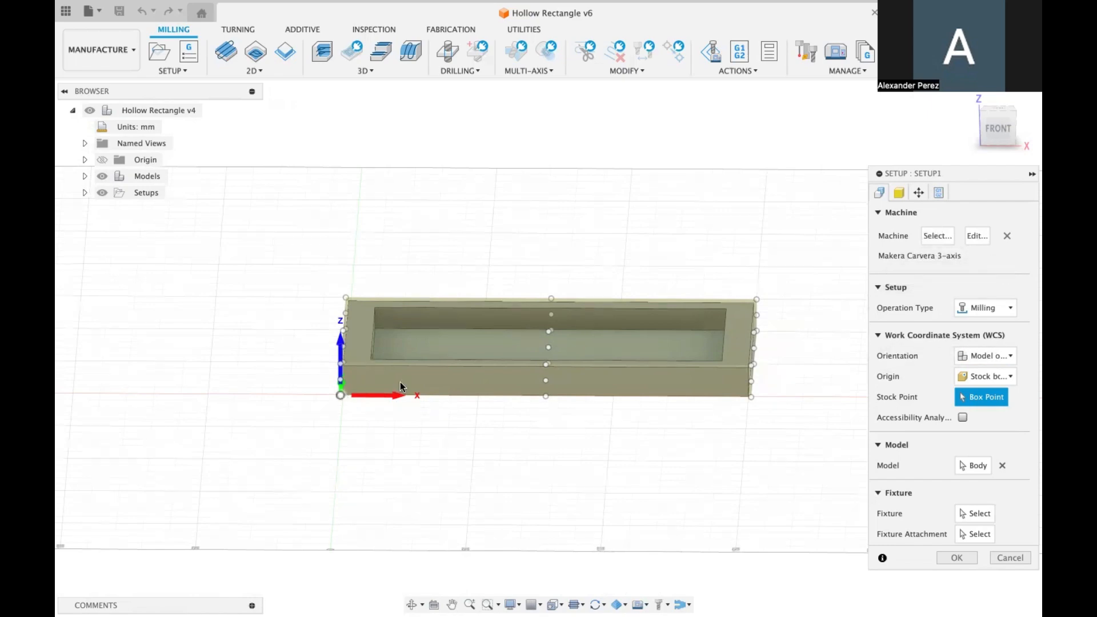
left_click(984, 354)
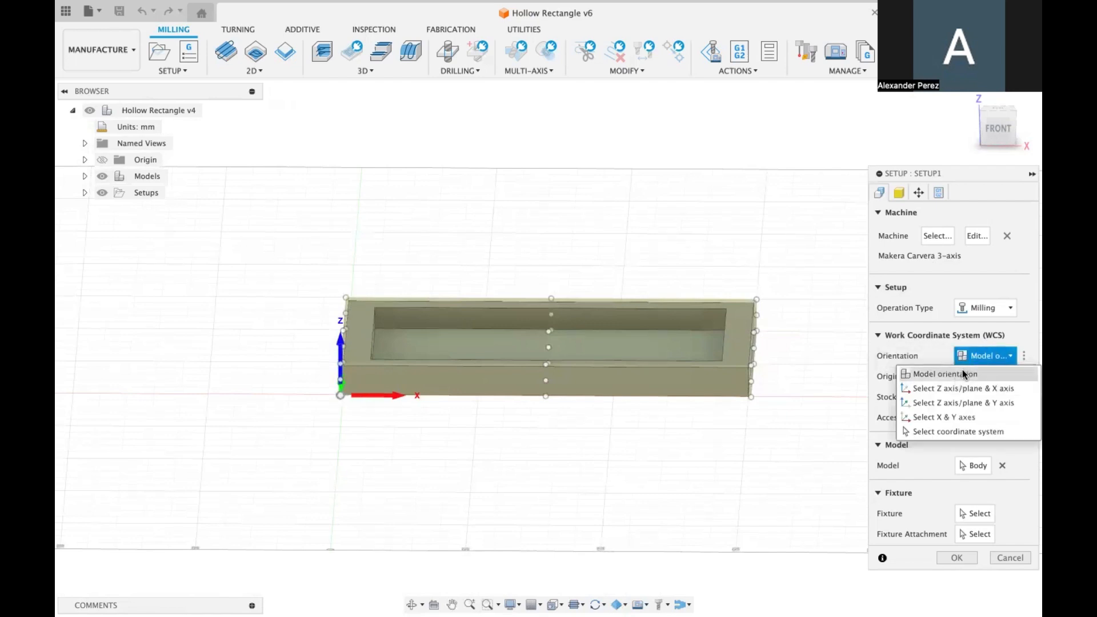
left_click(945, 373)
left_click(985, 376)
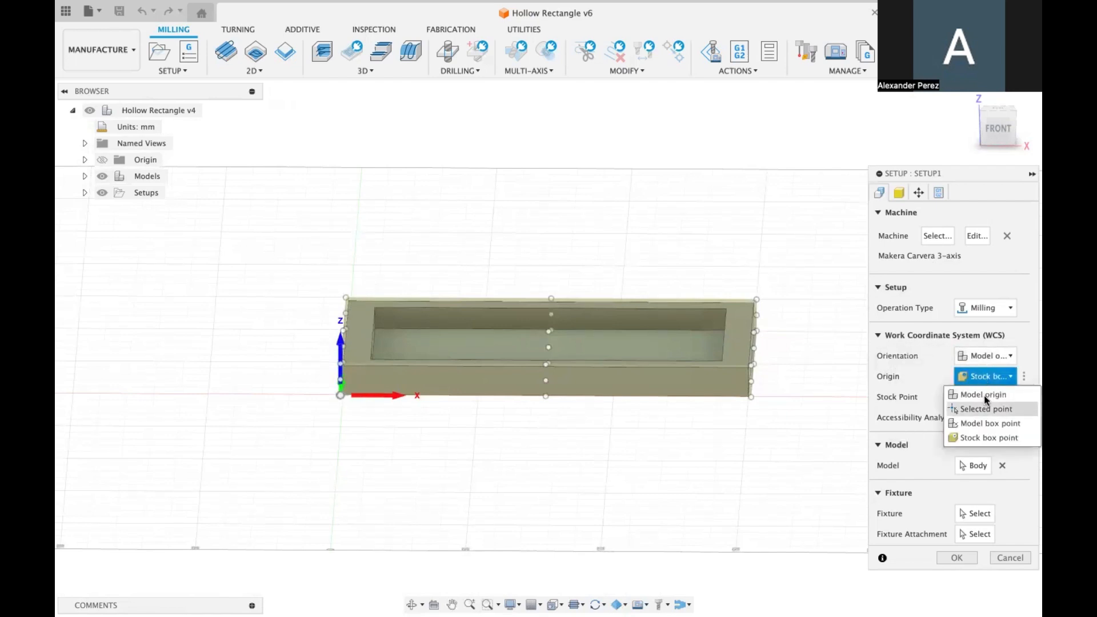
left_click(989, 438)
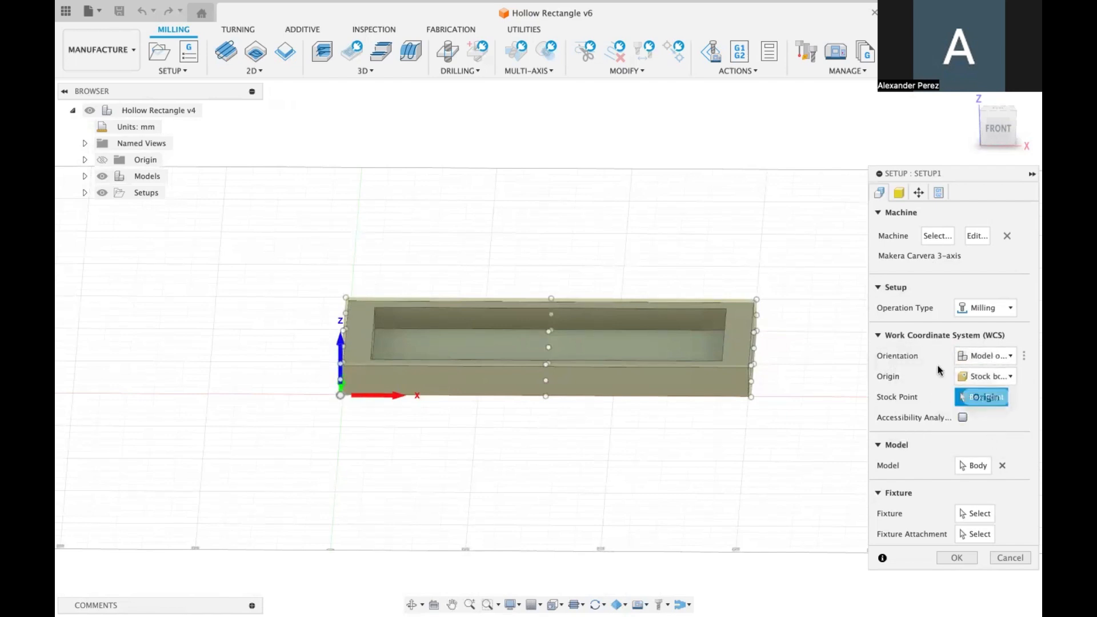
Step: Set the side and top offsets of the relative size stock box to 0 mm
left_click(899, 193)
left_click(879, 192)
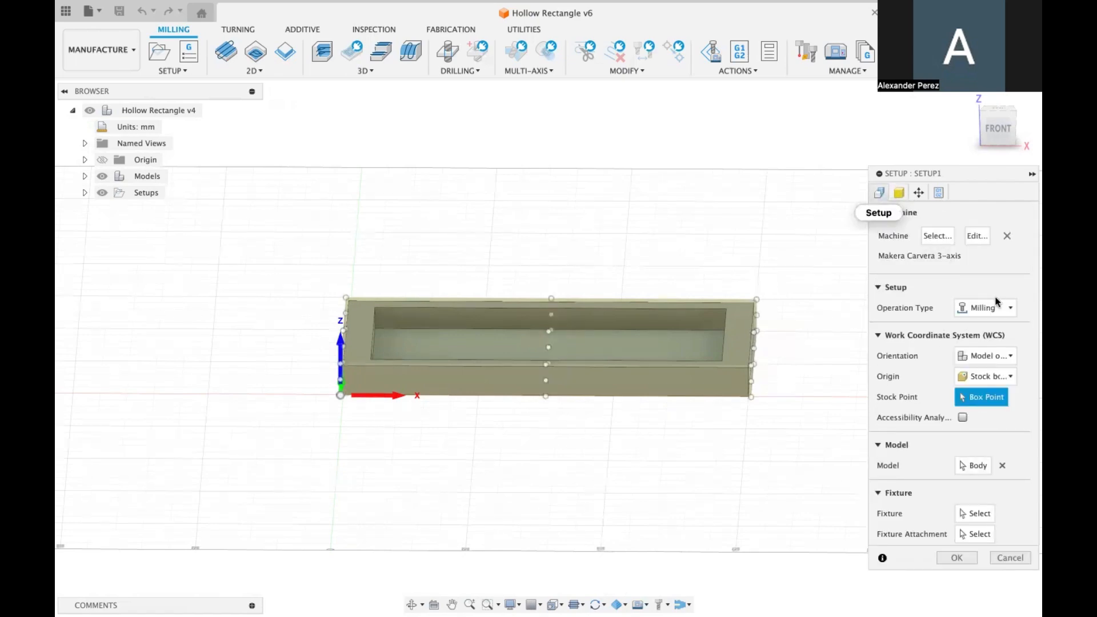
left_click(899, 193)
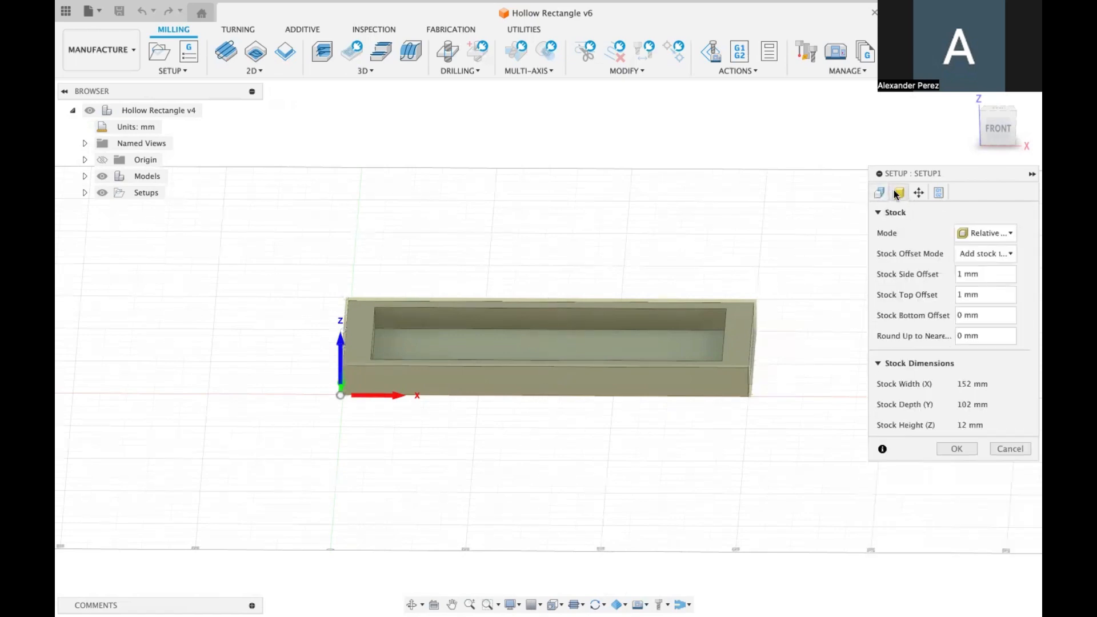
left_click(985, 234)
left_click(964, 201)
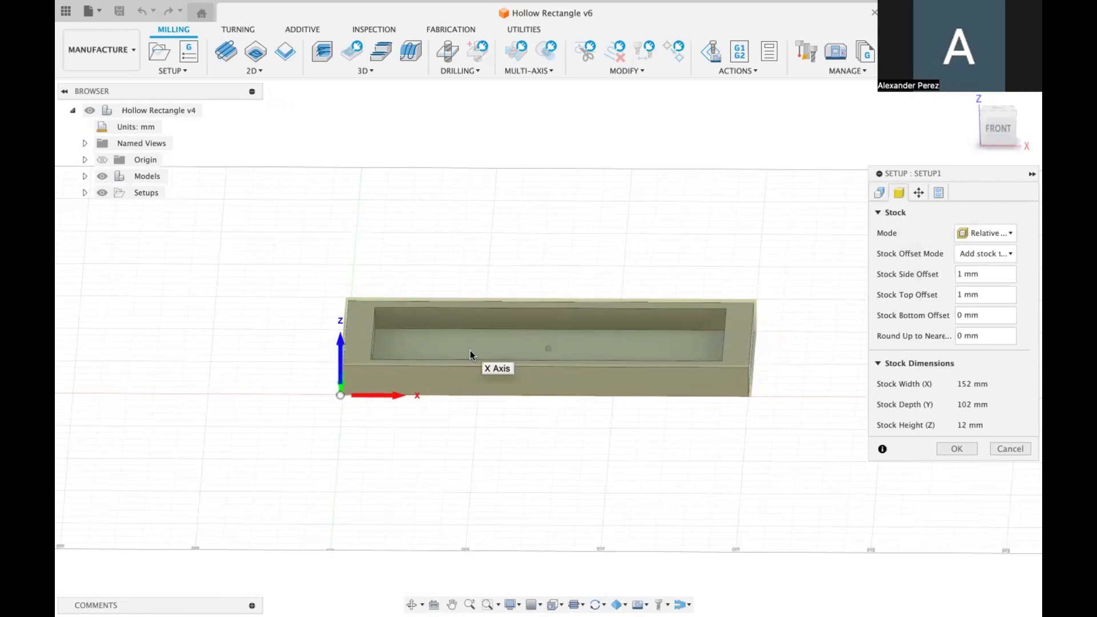
scroll(470, 351, "up", 5, "shift")
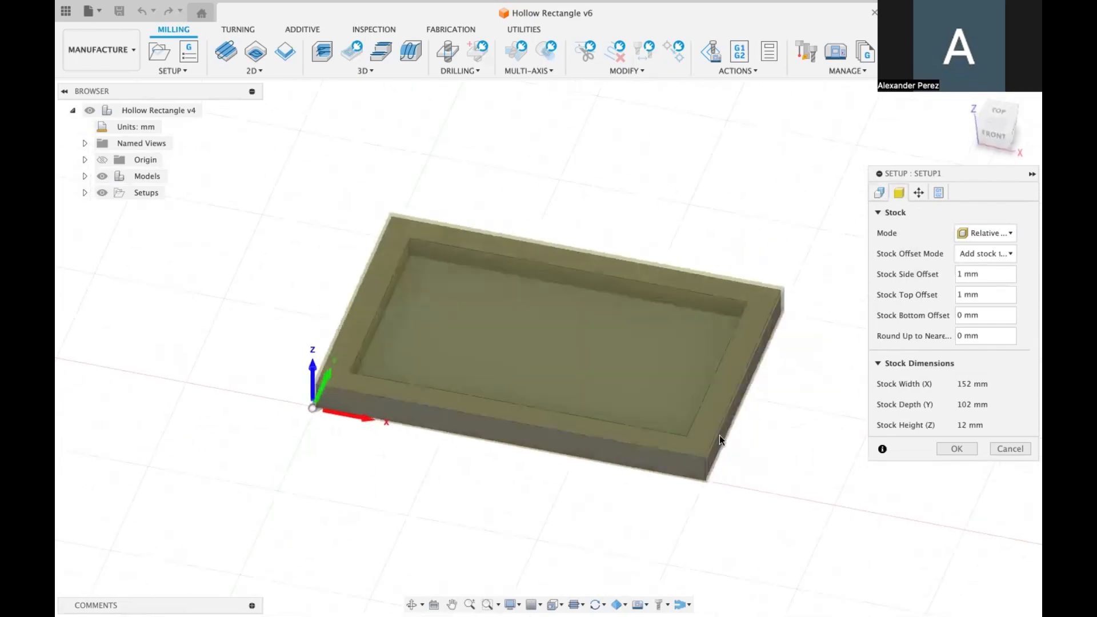
scroll(719, 435, "down", 5, "shift")
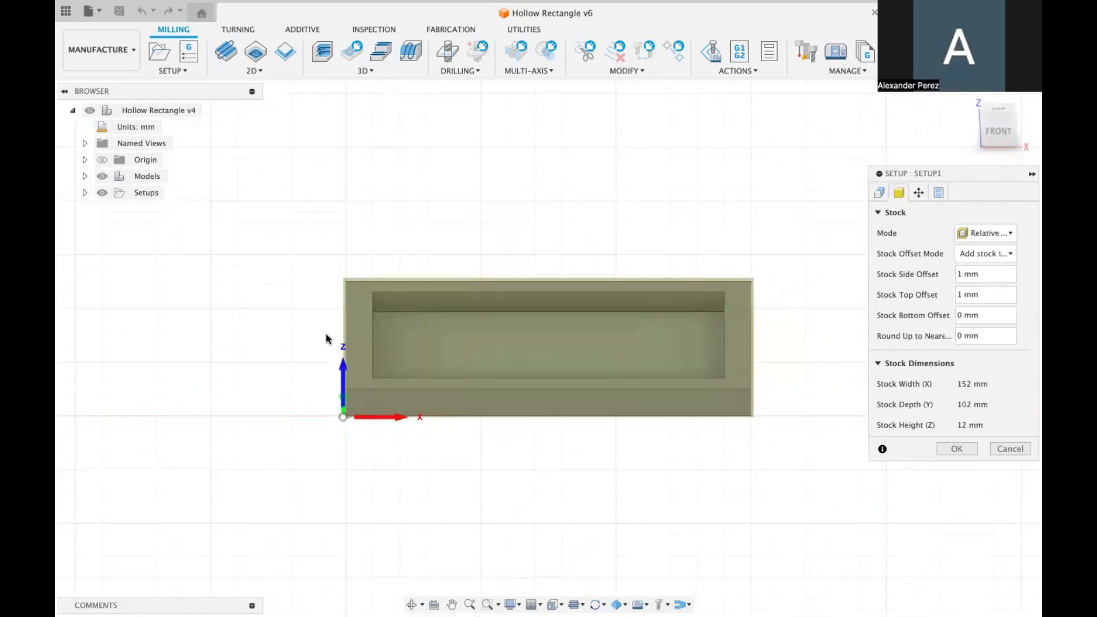
scroll(753, 471, "left", 2, "shift")
scroll(753, 471, "right", 5, "shift")
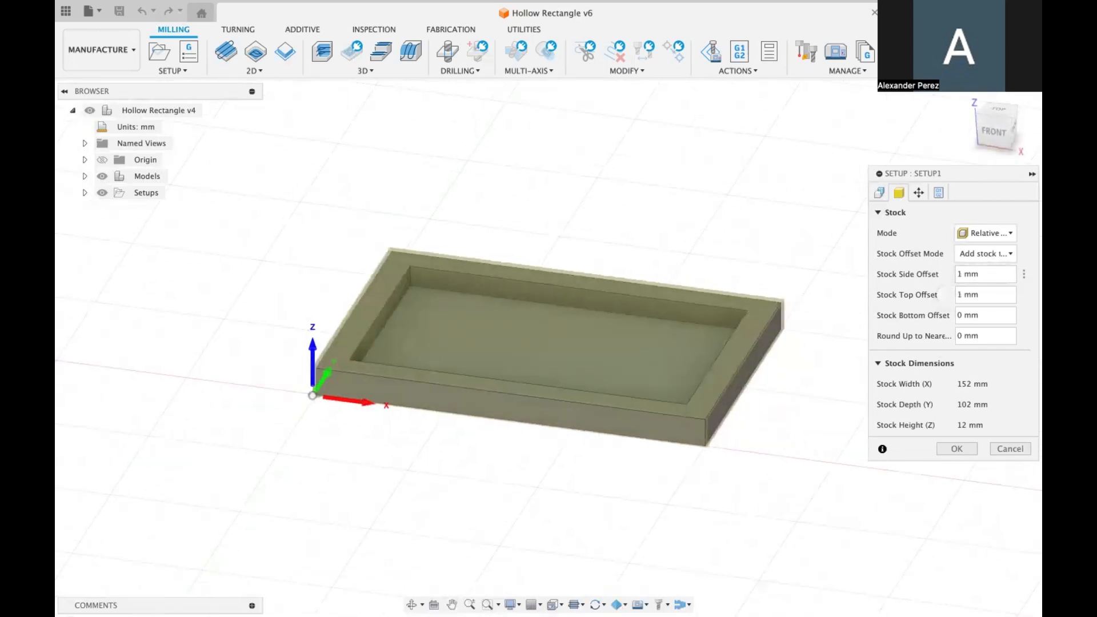
type("0")
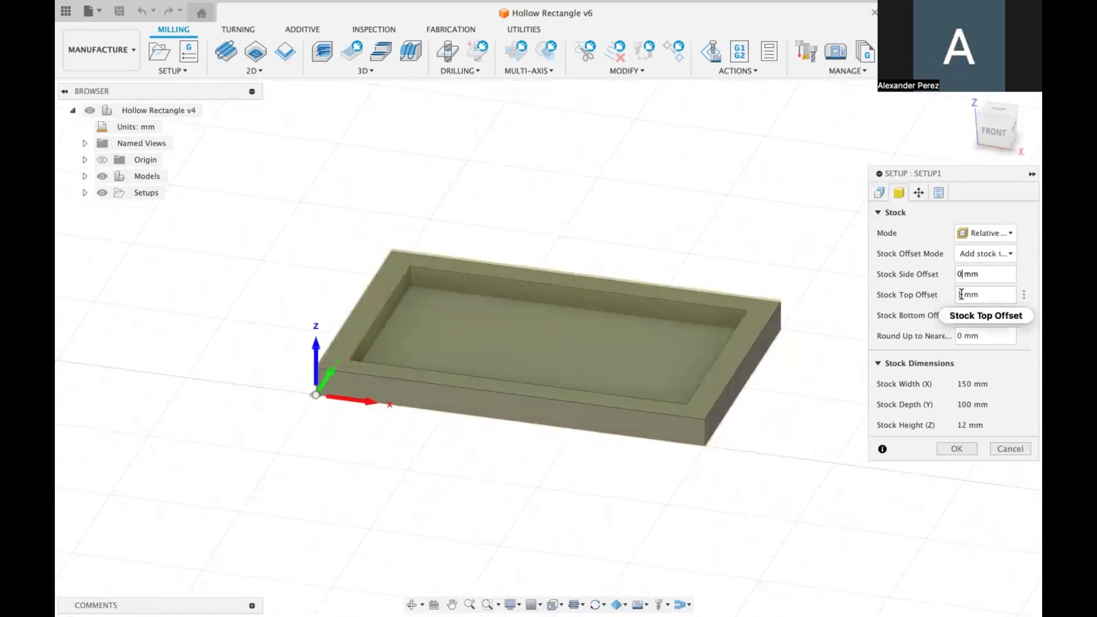
Step: Try the Fixed size box stock mode and inspect how the stock surrounds the part
left_click(991, 234)
left_click(955, 252)
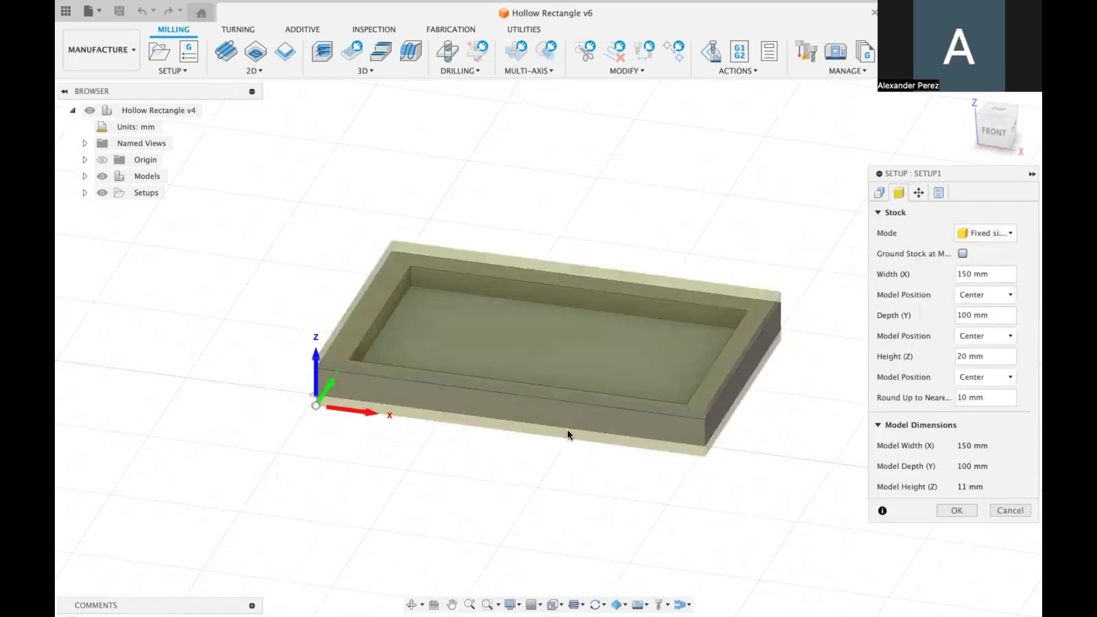
scroll(567, 430, "left", 3, "shift")
scroll(567, 430, "up", 3, "shift")
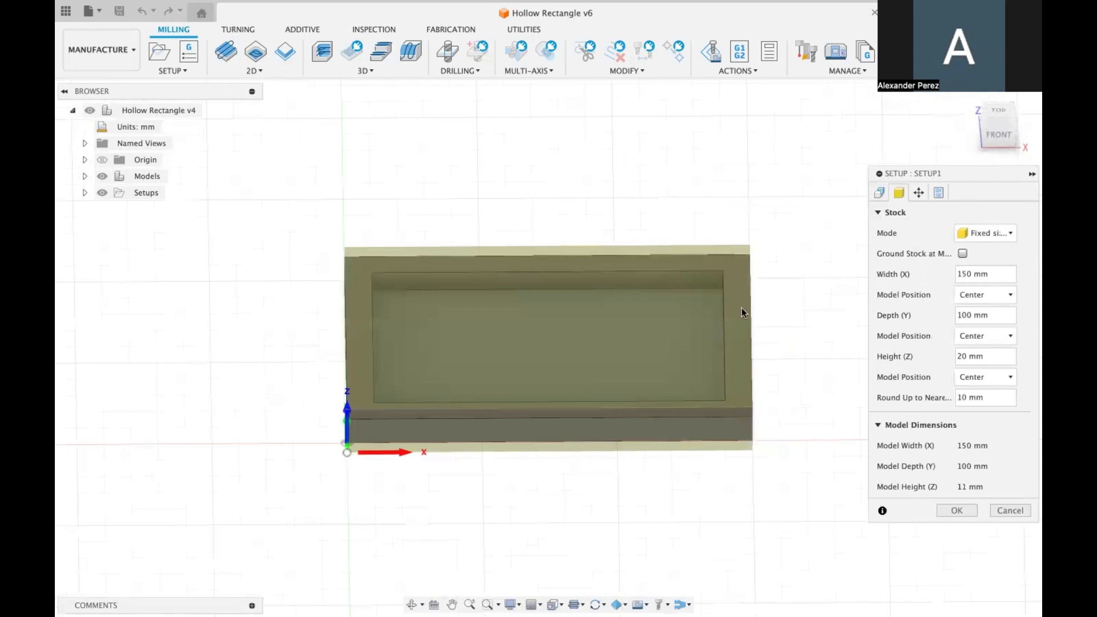
scroll(780, 393, "down", 5, "shift")
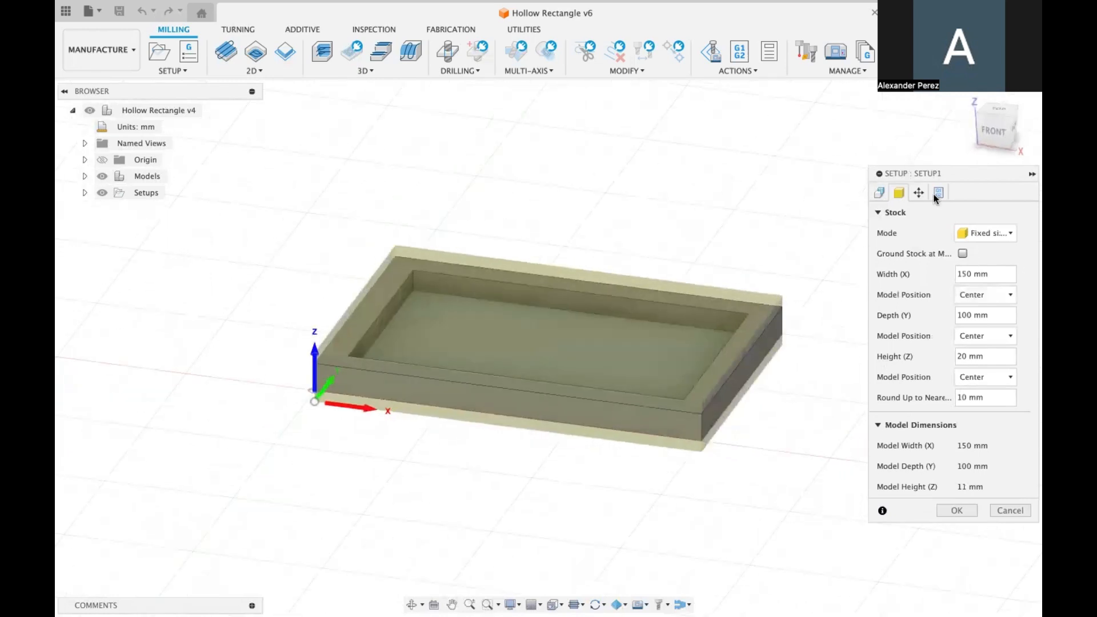
Step: Compare the fixed size stock with the part and return the stock mode to Relative size box
left_click(986, 232)
left_click(999, 193)
left_click(987, 231)
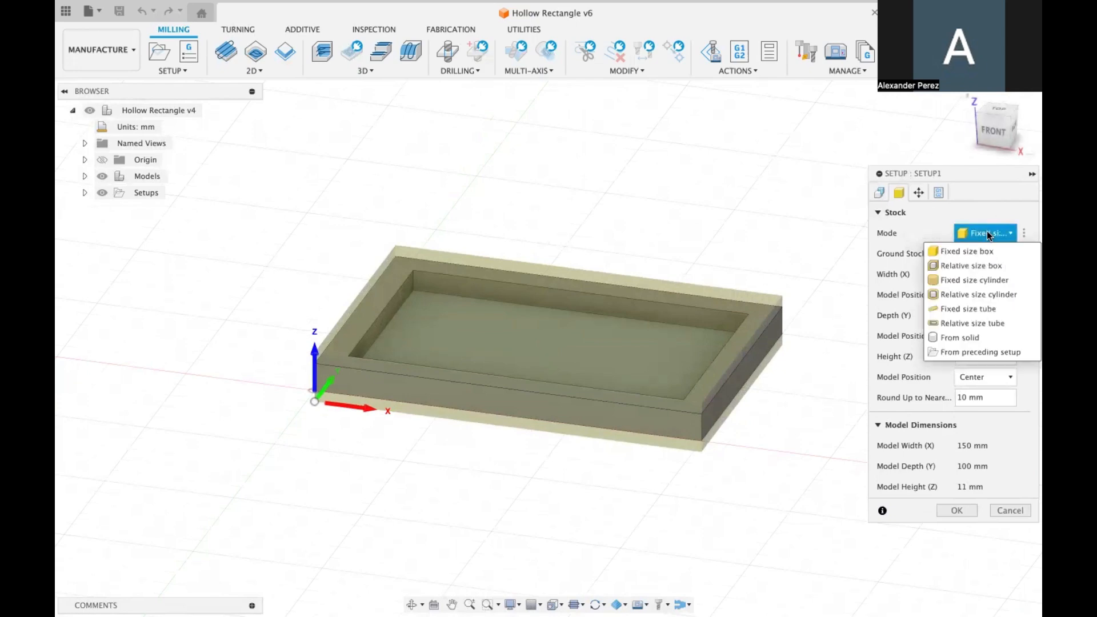
left_click(989, 182)
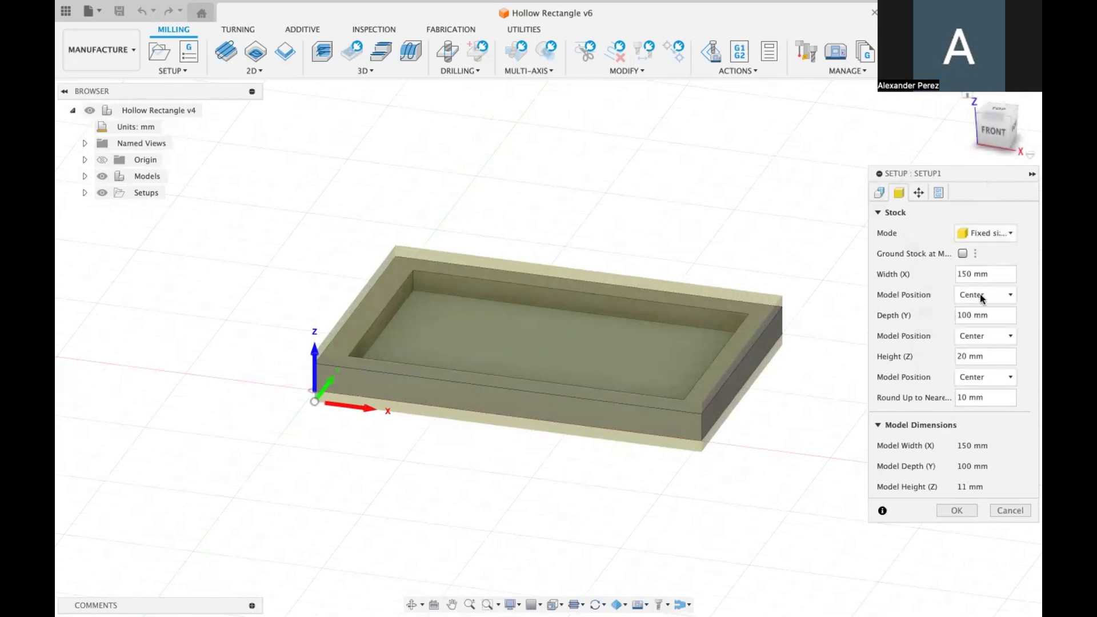
scroll(678, 327, "left", 3, "shift")
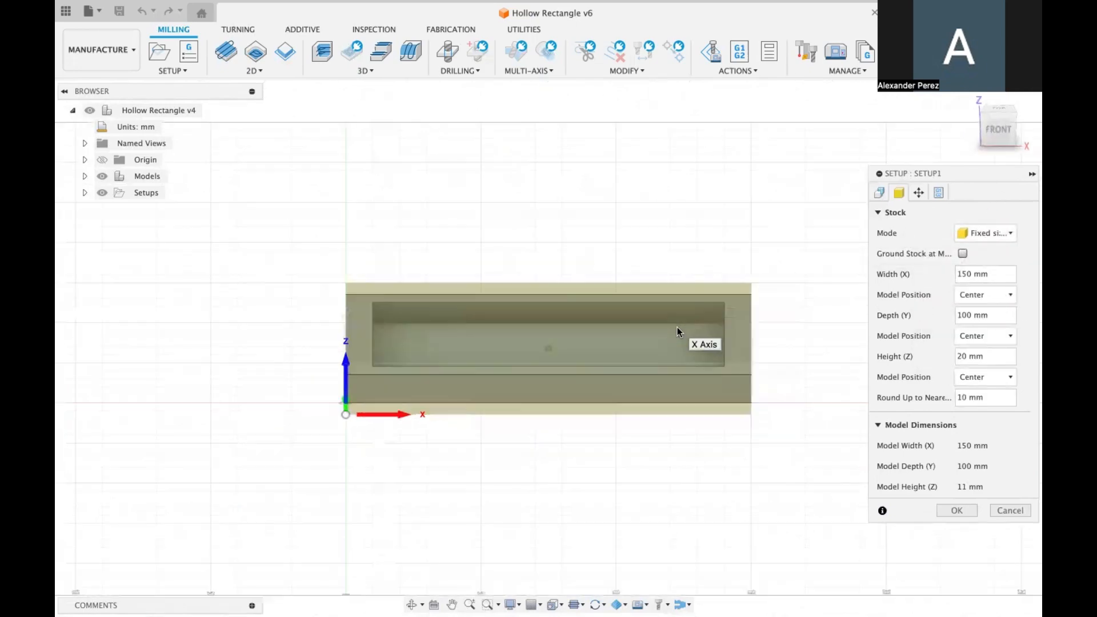
middle_click_drag(677, 326, 681, 356, "shift")
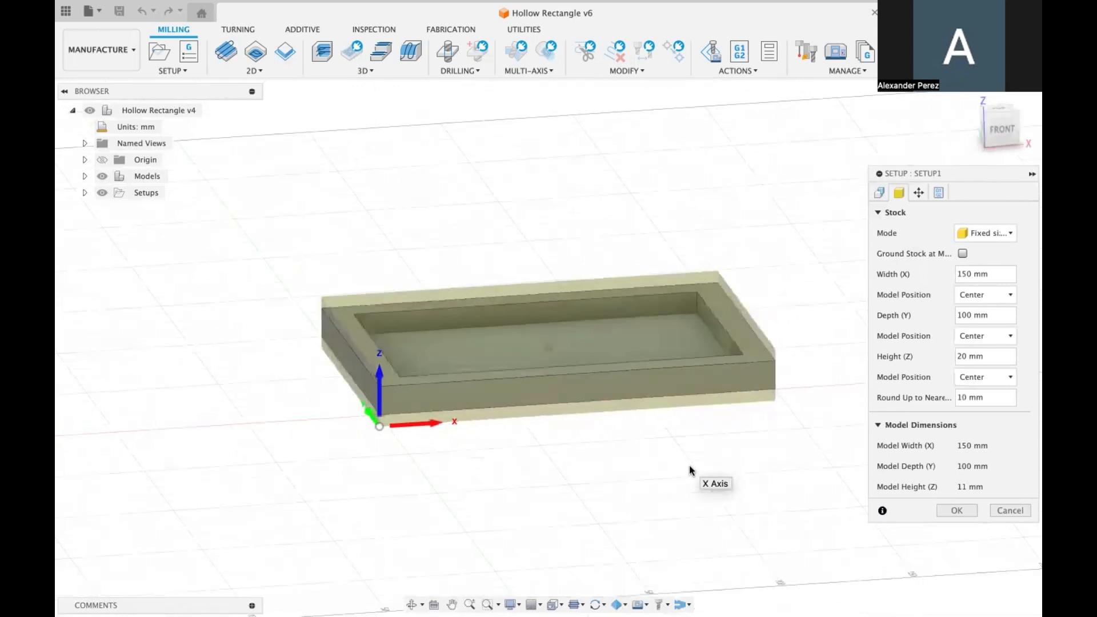
left_click(985, 232)
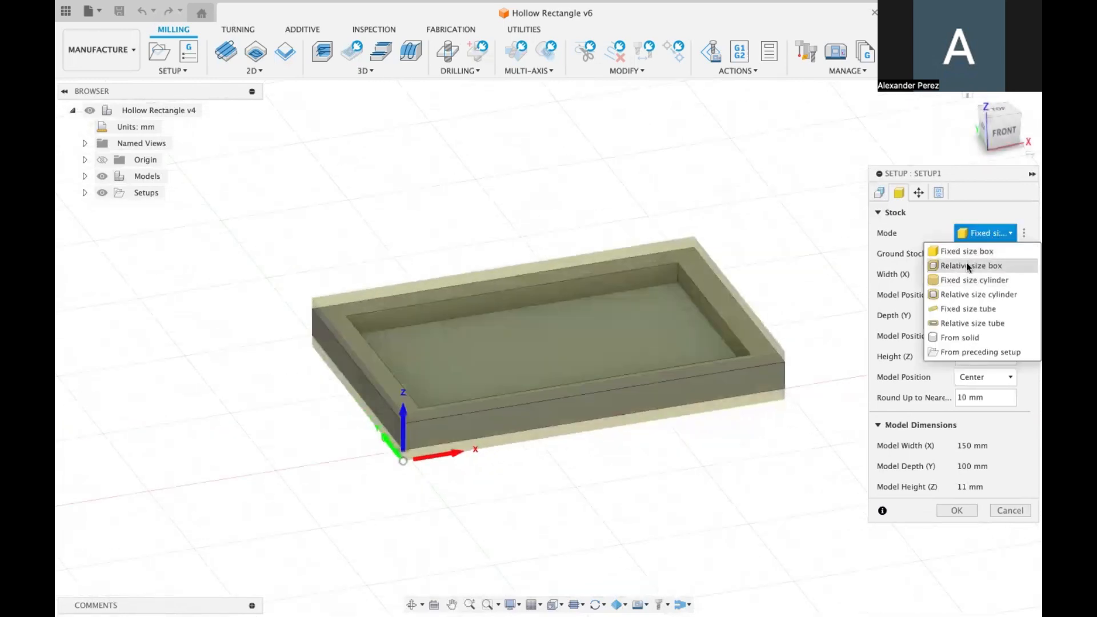
left_click(966, 264)
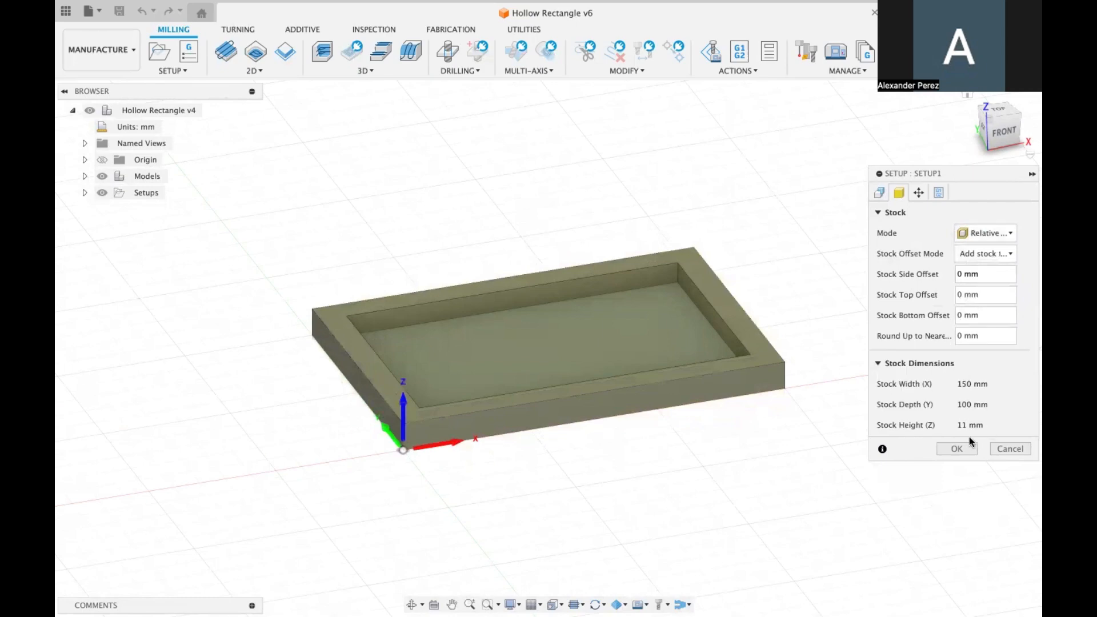
Step: Review the part position and post process settings, keeping the relative size box stock, and accept the milling setup
left_click(919, 193)
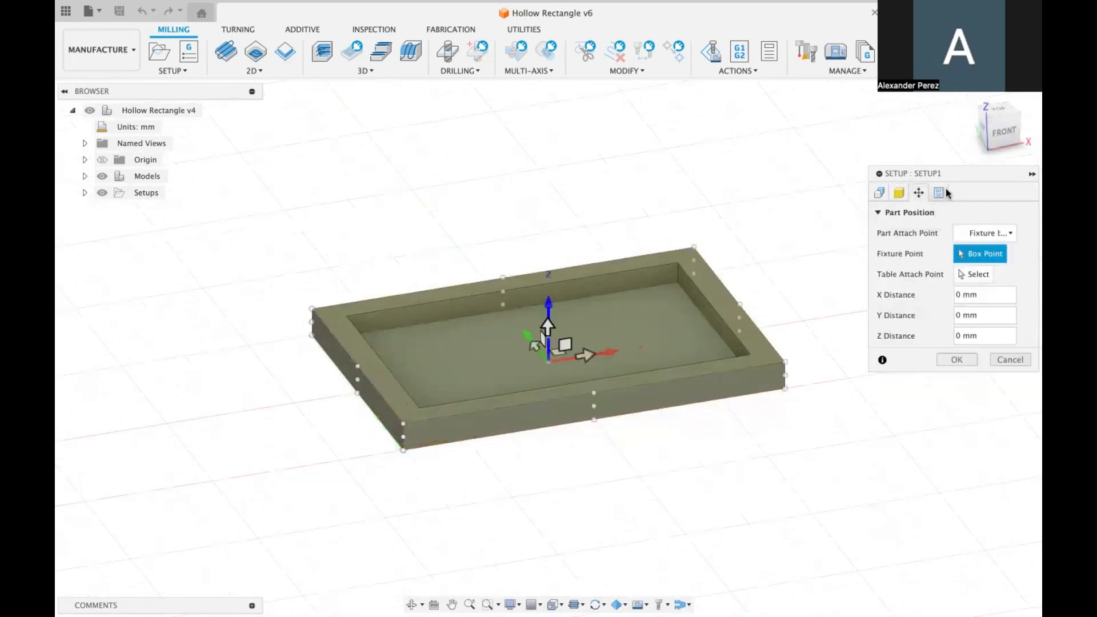
left_click(899, 192)
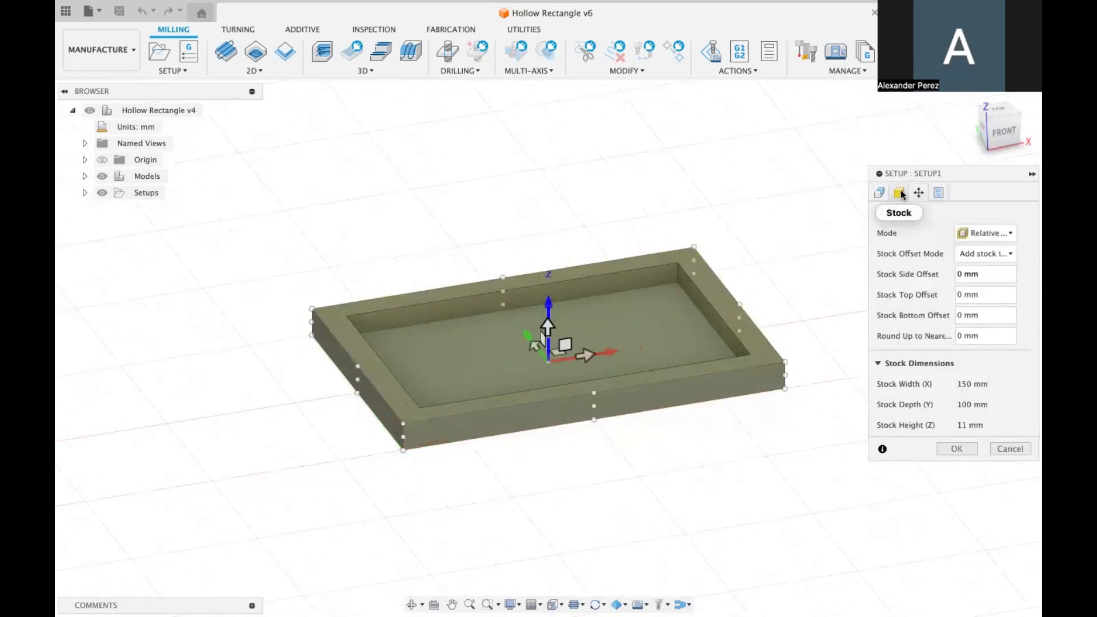
left_click(919, 193)
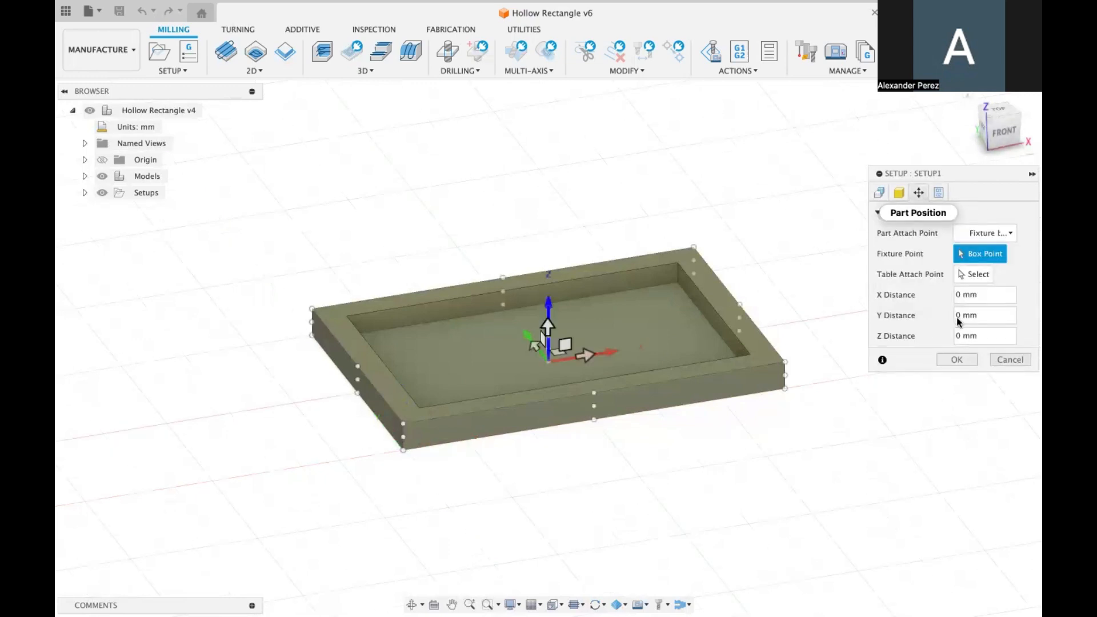
left_click(937, 193)
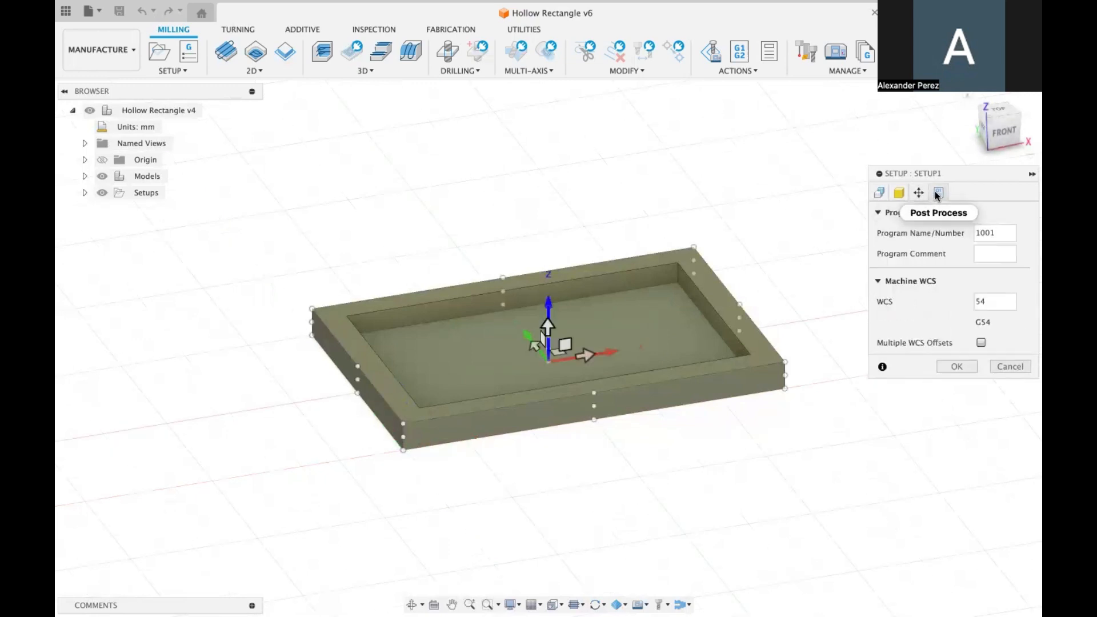
left_click(919, 194)
left_click(938, 192)
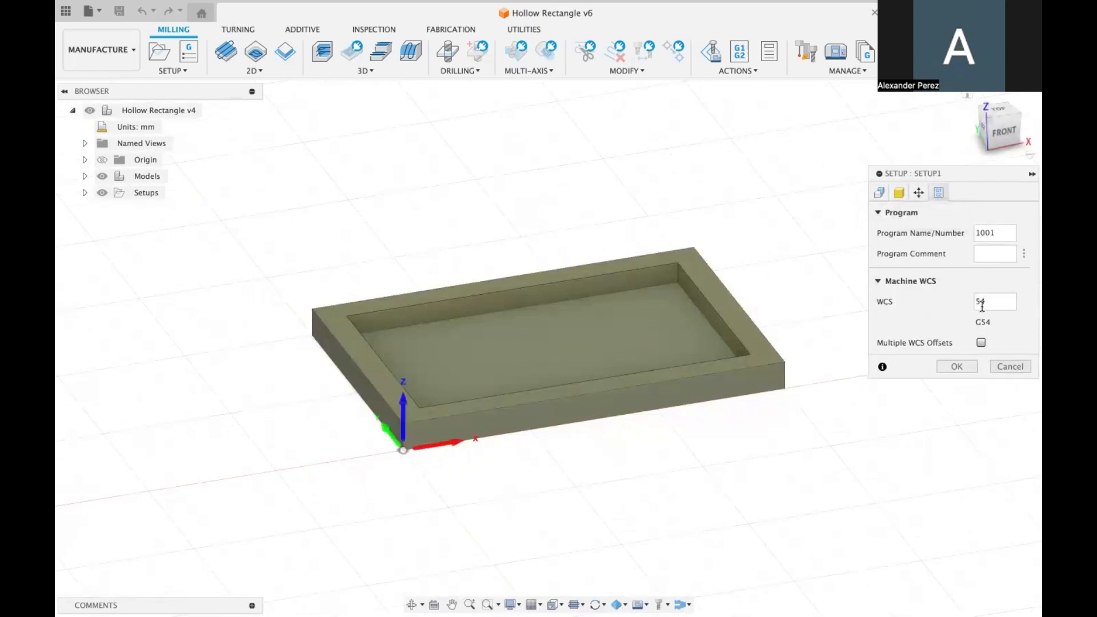
left_click(919, 193)
left_click(899, 193)
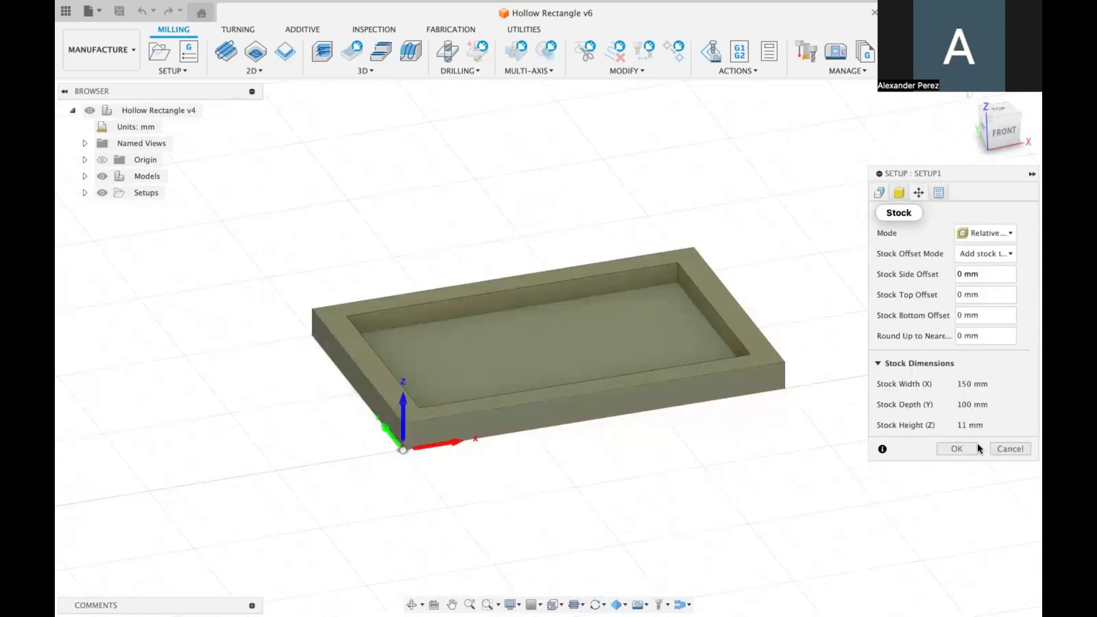
left_click(957, 449)
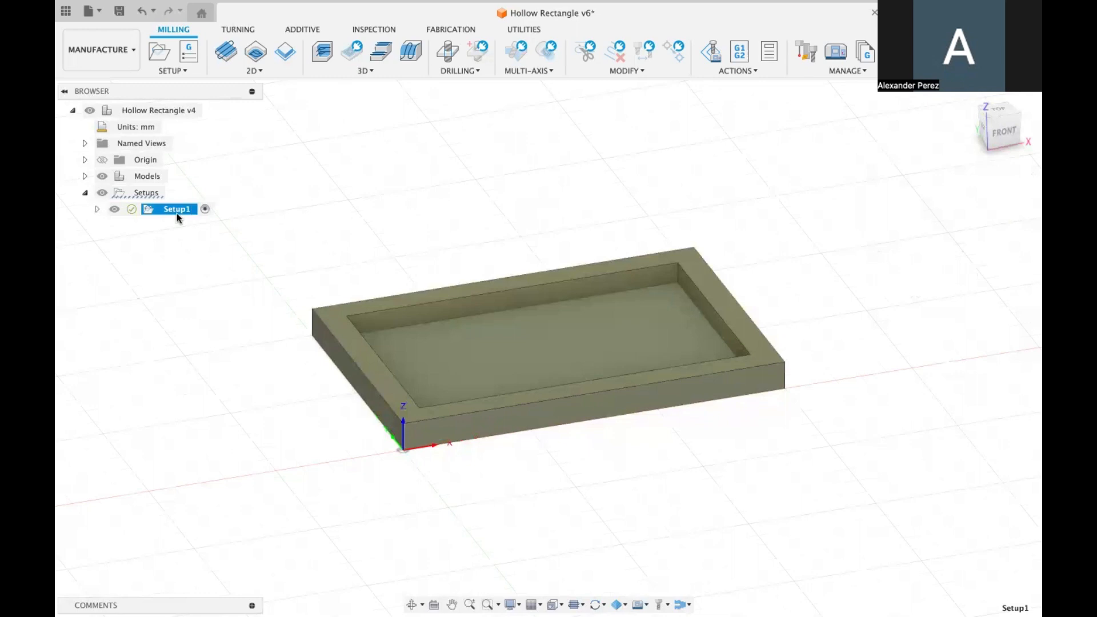
left_click(363, 72)
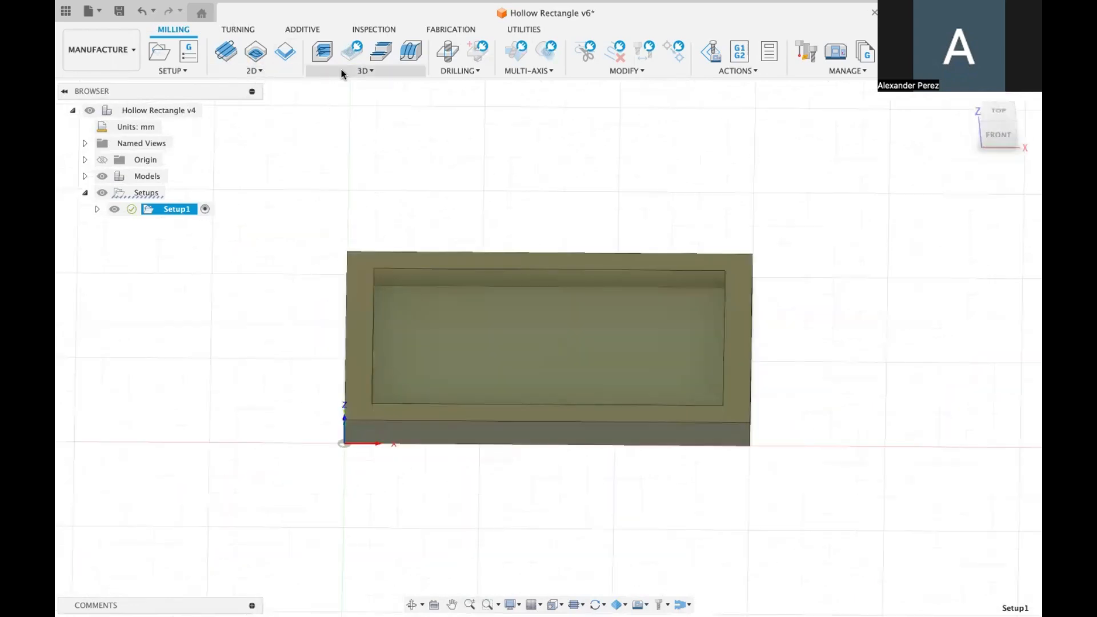
left_click(254, 70)
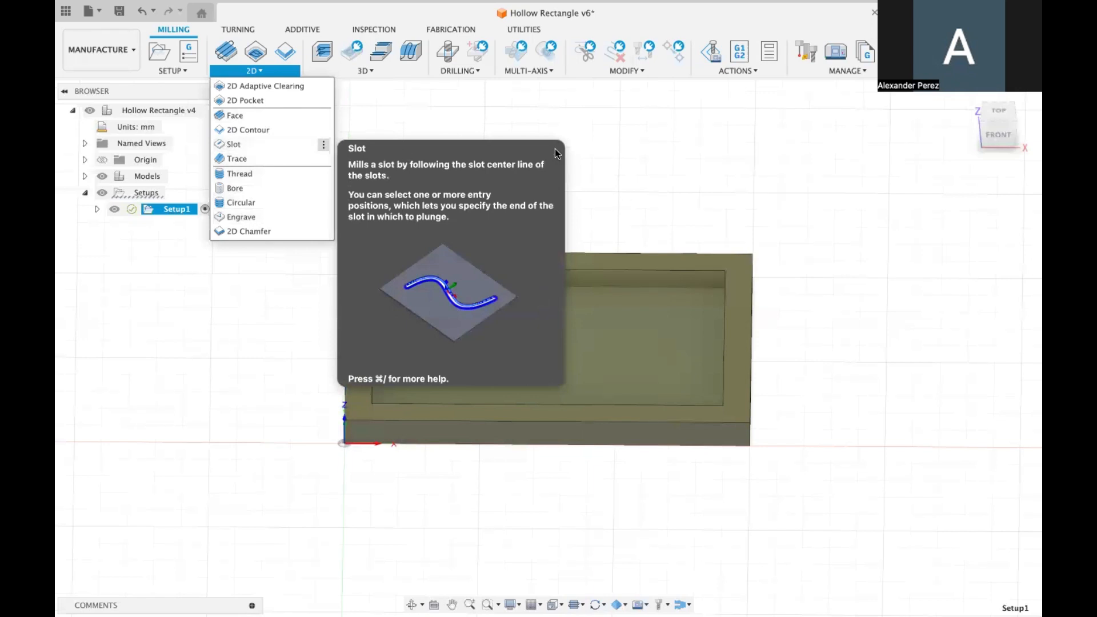
left_click(616, 145)
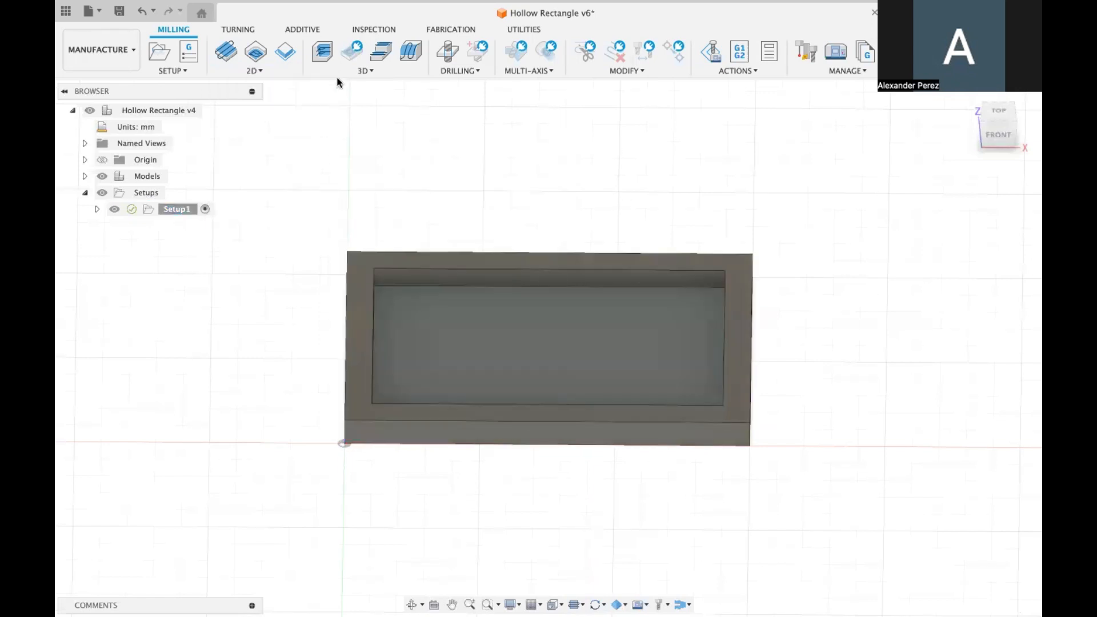
Step: Start a 3D Pocket Clearing operation in Setup1 for the hollow rectangle's recess
left_click(362, 74)
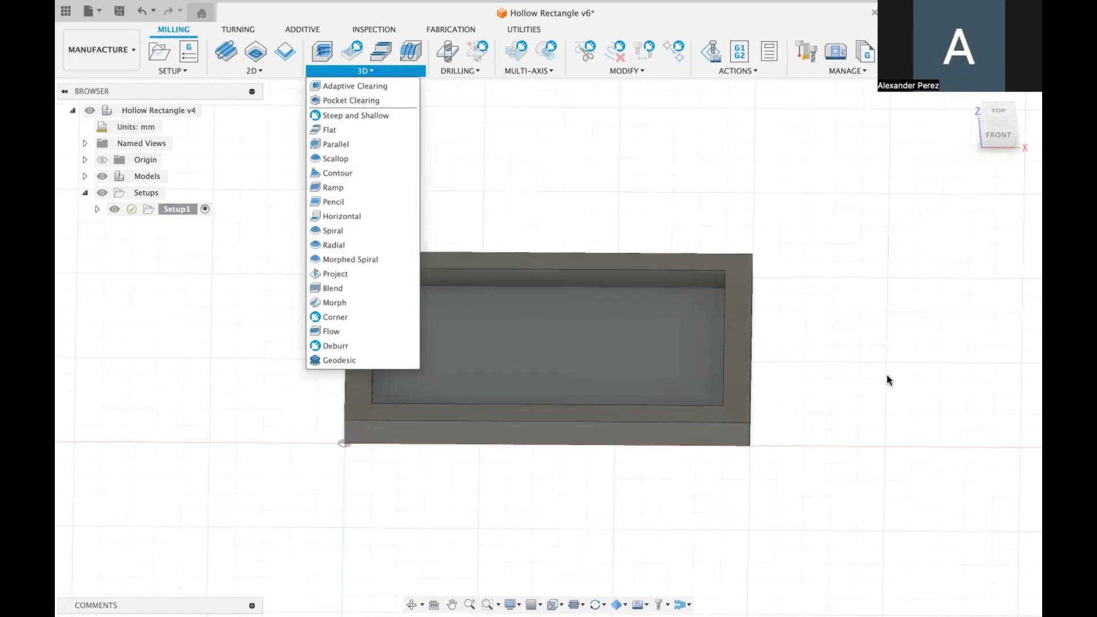
scroll(887, 375, "left", 3, "shift")
scroll(887, 375, "left", 1, "shift")
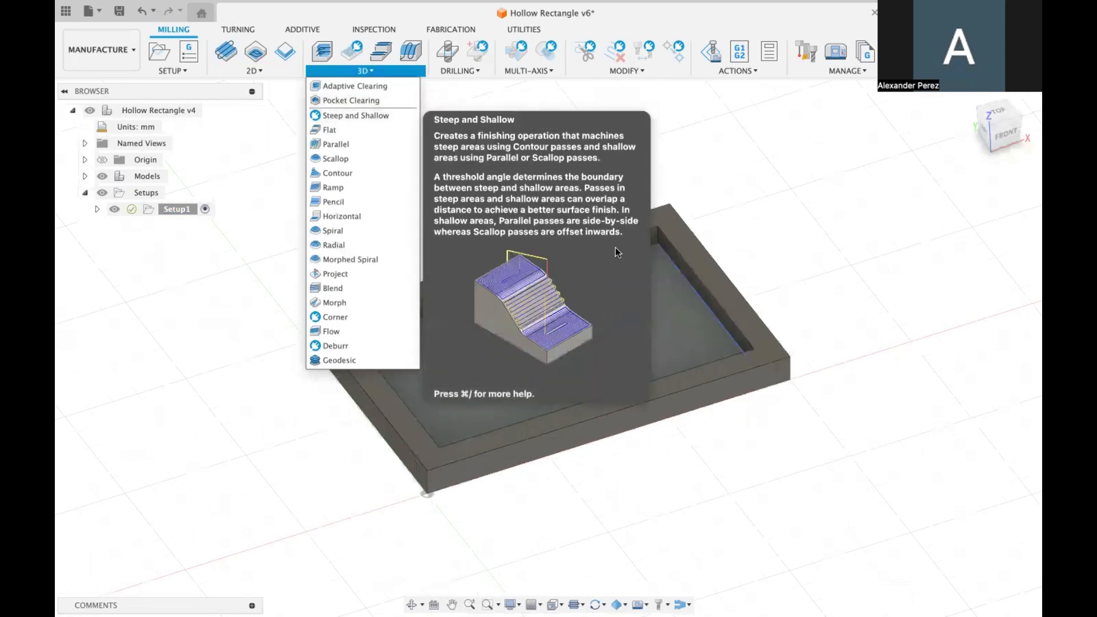
scroll(806, 314, "left", 3, "shift")
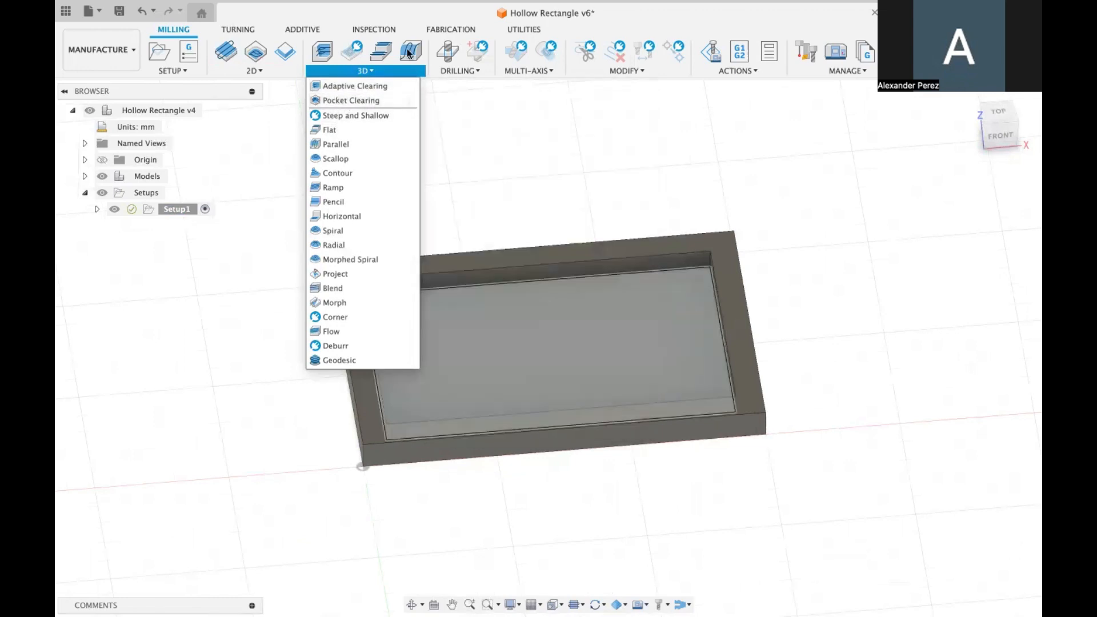
mouse_move(359, 88)
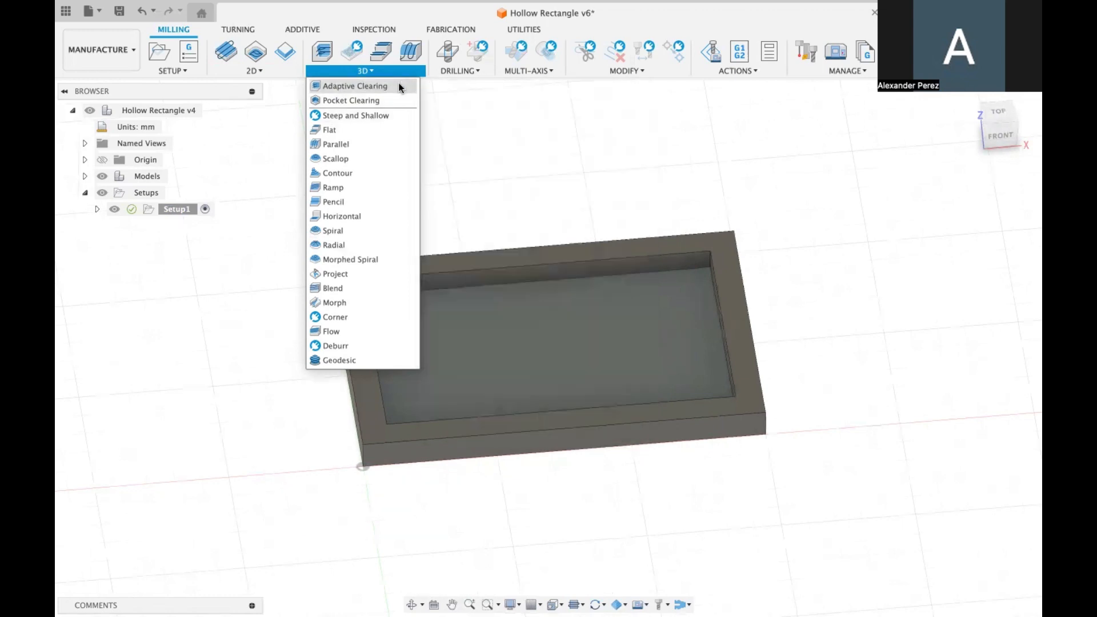
left_click(393, 99)
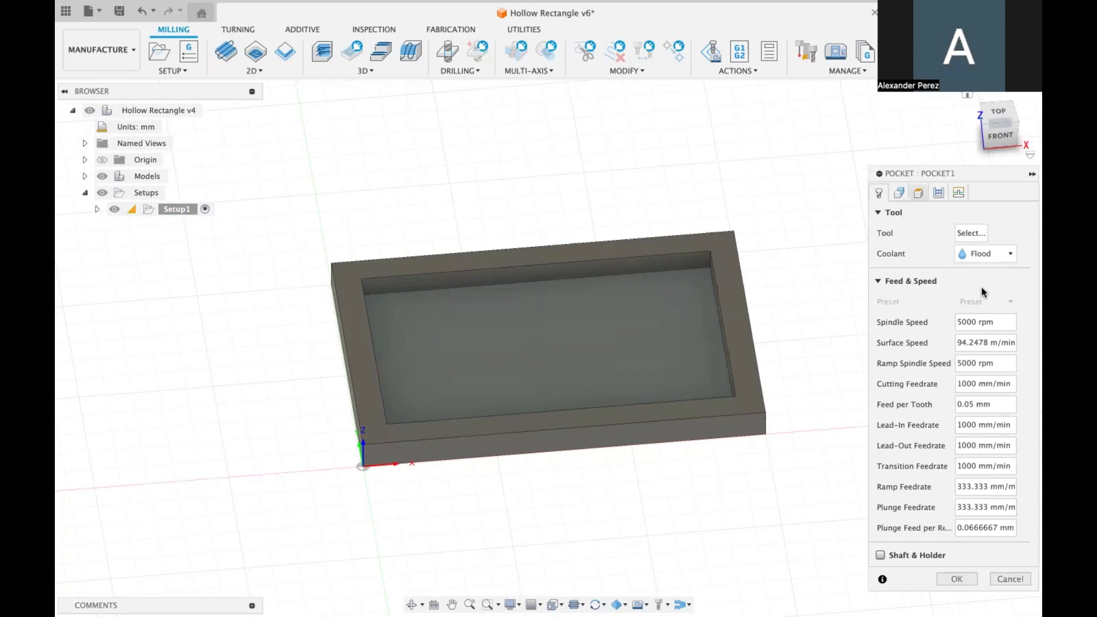
mouse_move(993, 282)
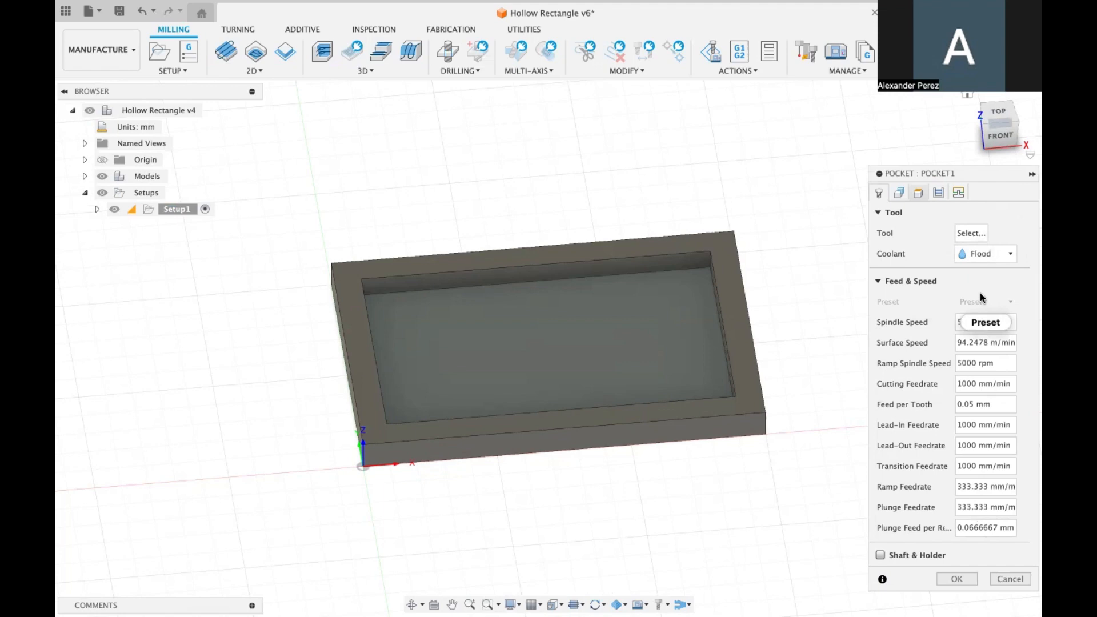
Step: Assign the 1.5 mm flat end mill with 8 mm flute from the local Spare Tools library, using the Softwood/MDF/Epoxy preset
left_click(965, 235)
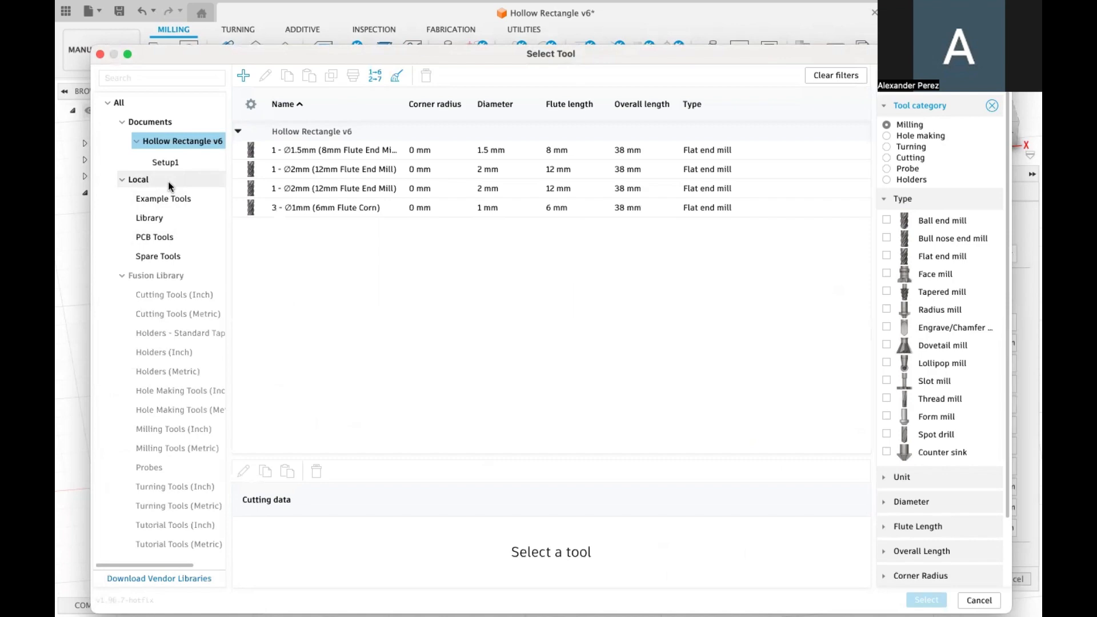
left_click(168, 181)
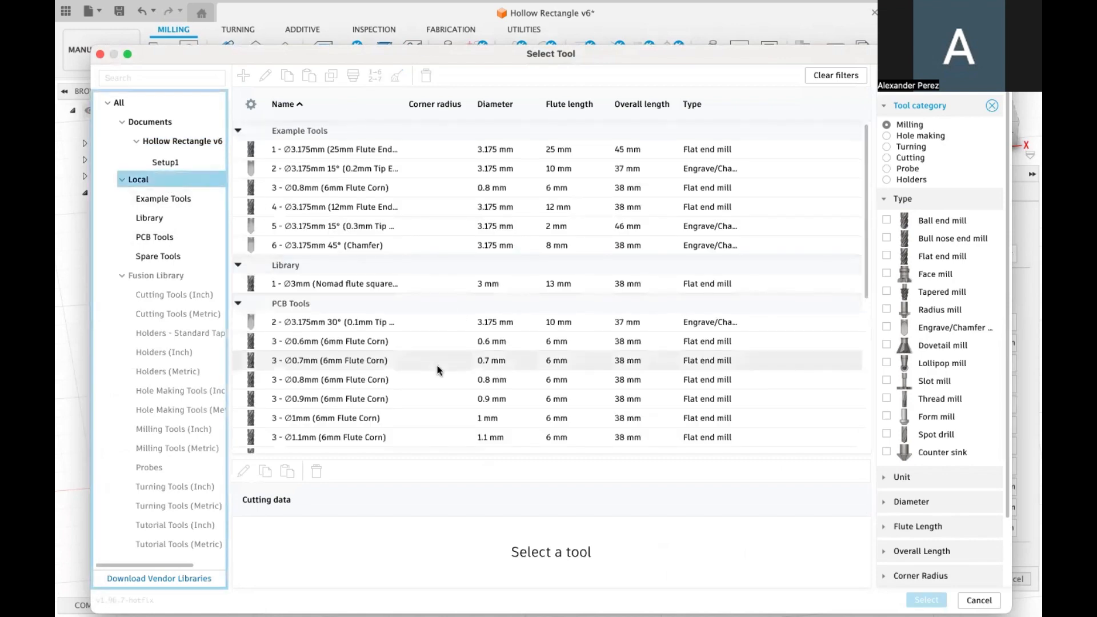
scroll(437, 369, "down", 5)
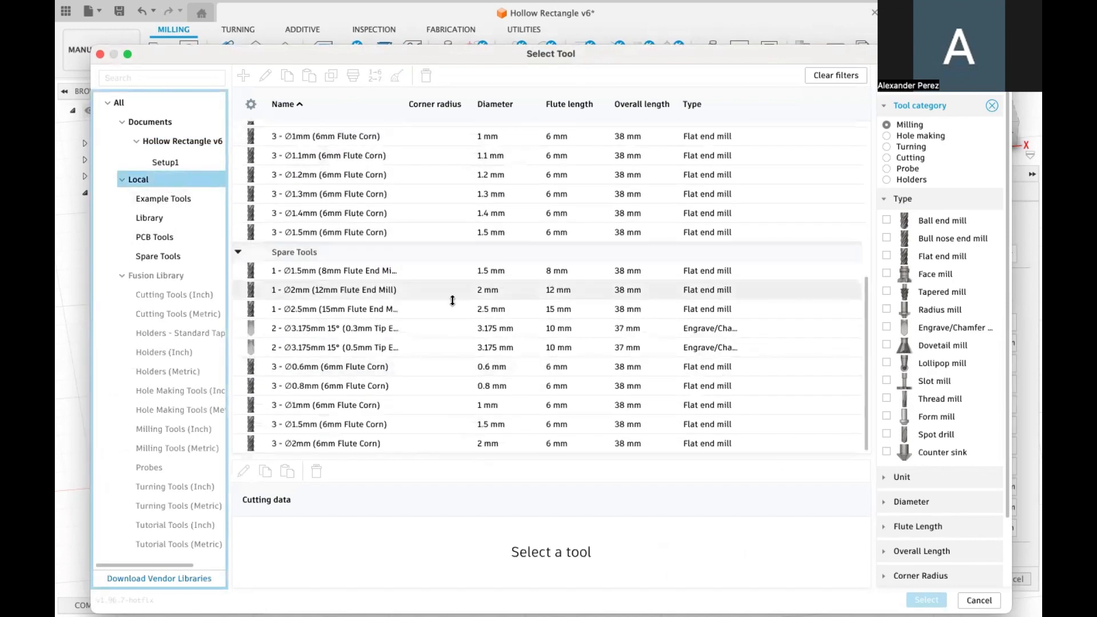
scroll(447, 343, "up", 5)
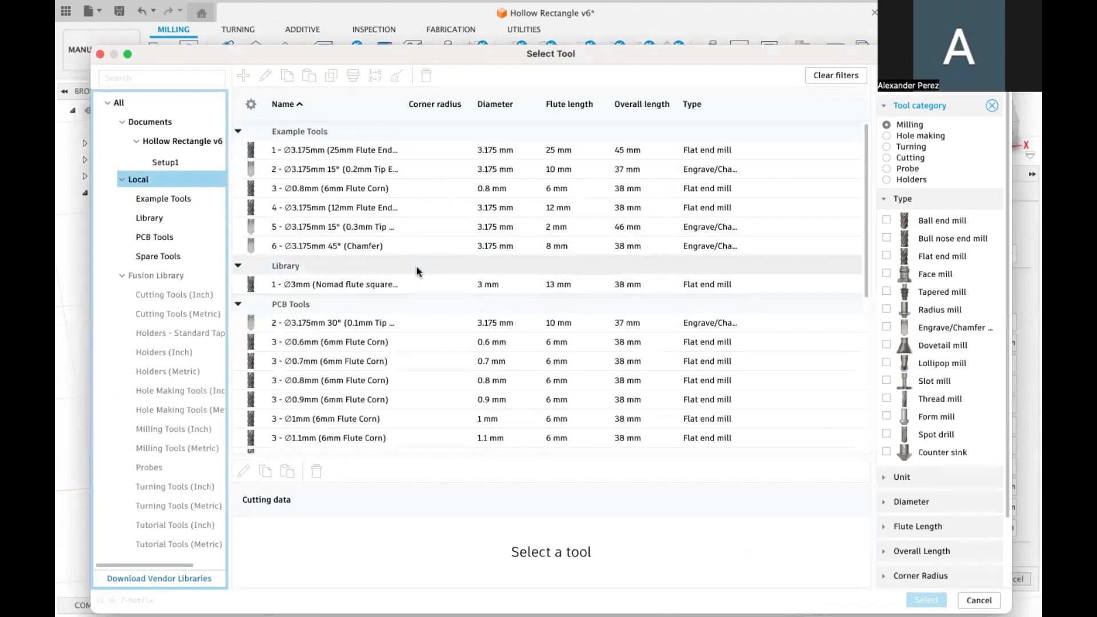
scroll(417, 271, "down", 5)
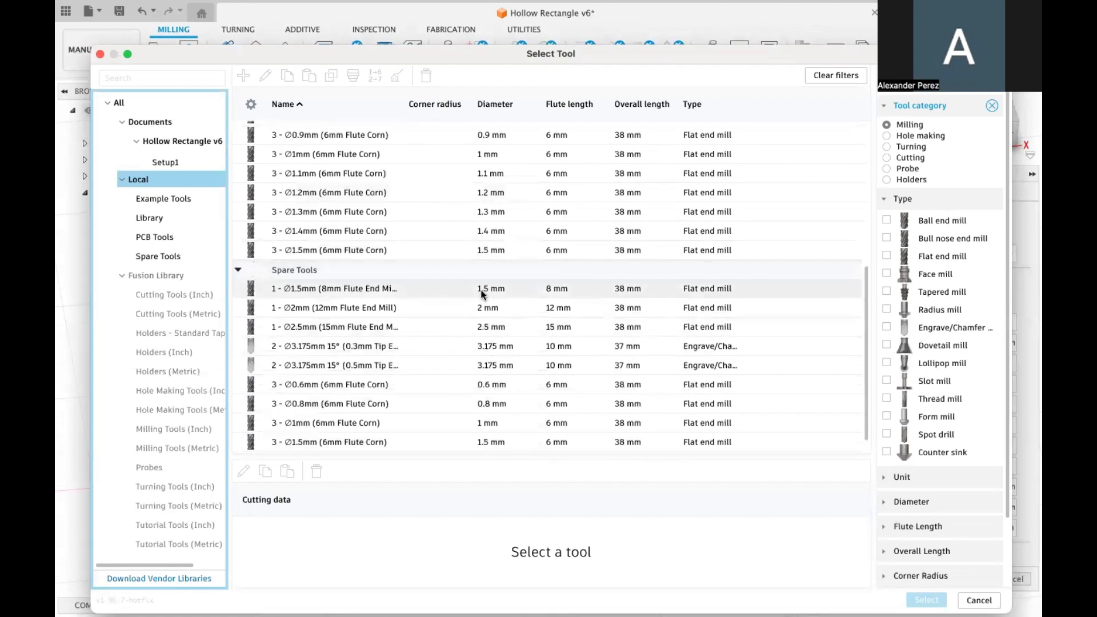
left_click(429, 290)
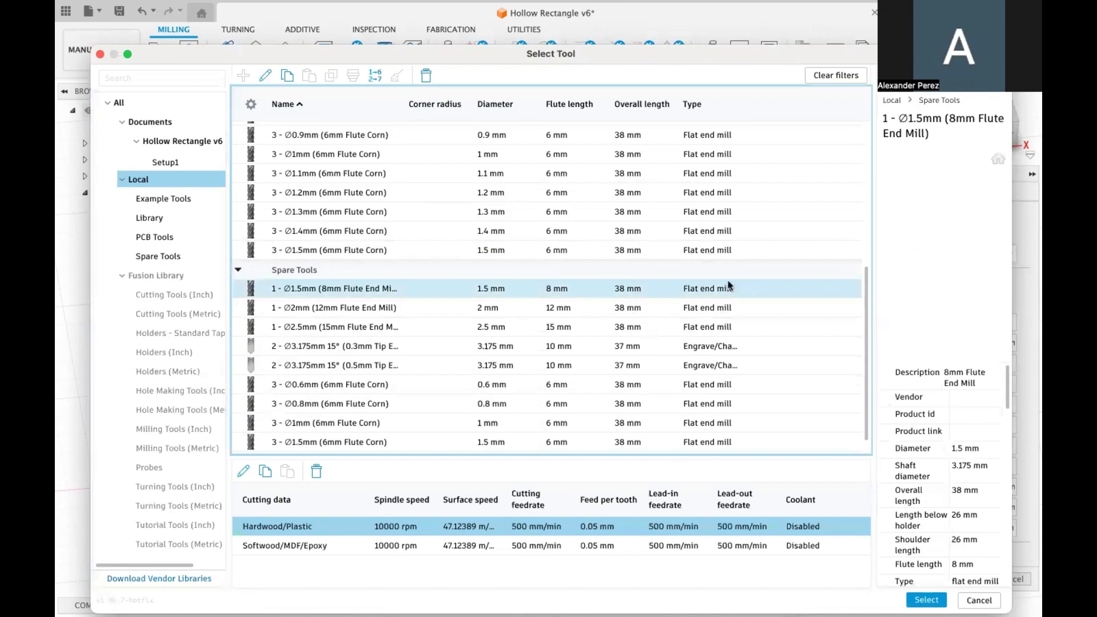
left_click(928, 600)
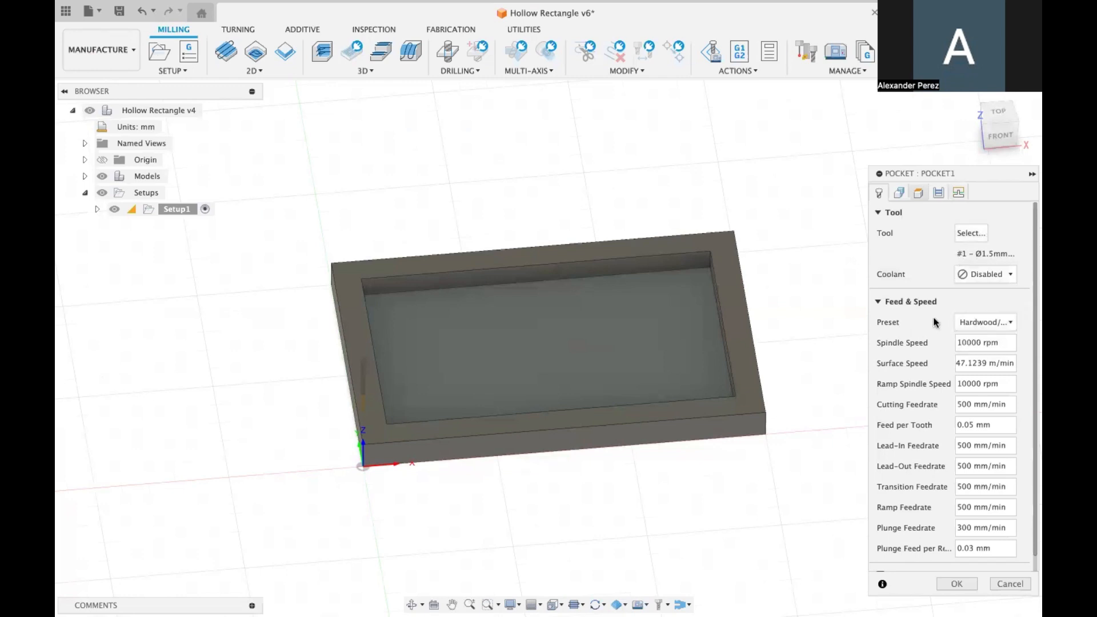
left_click(986, 323)
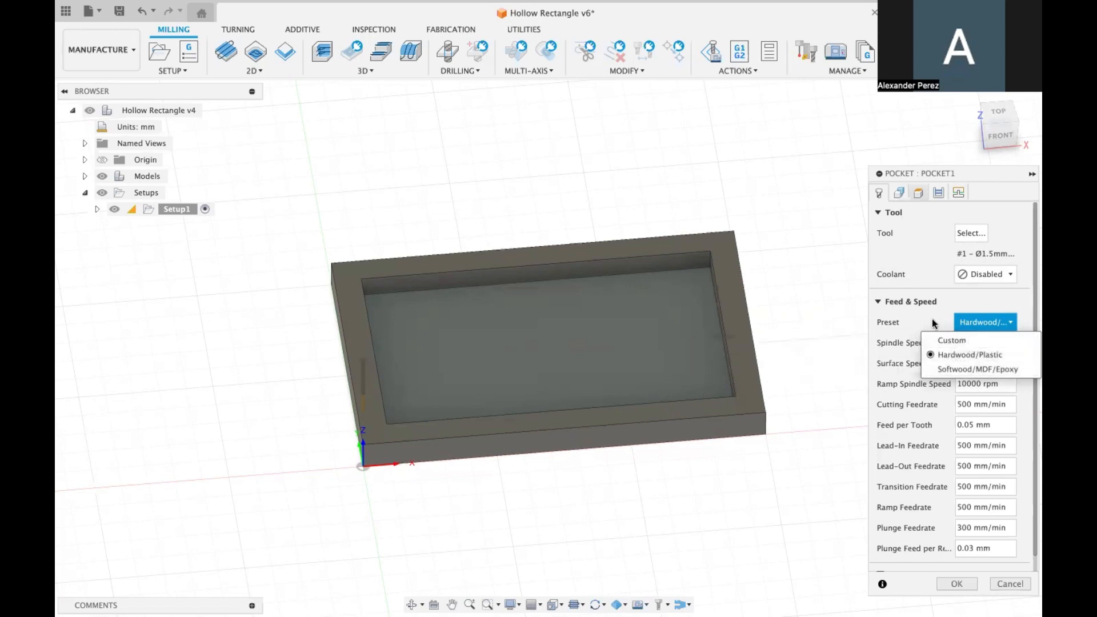
left_click(983, 369)
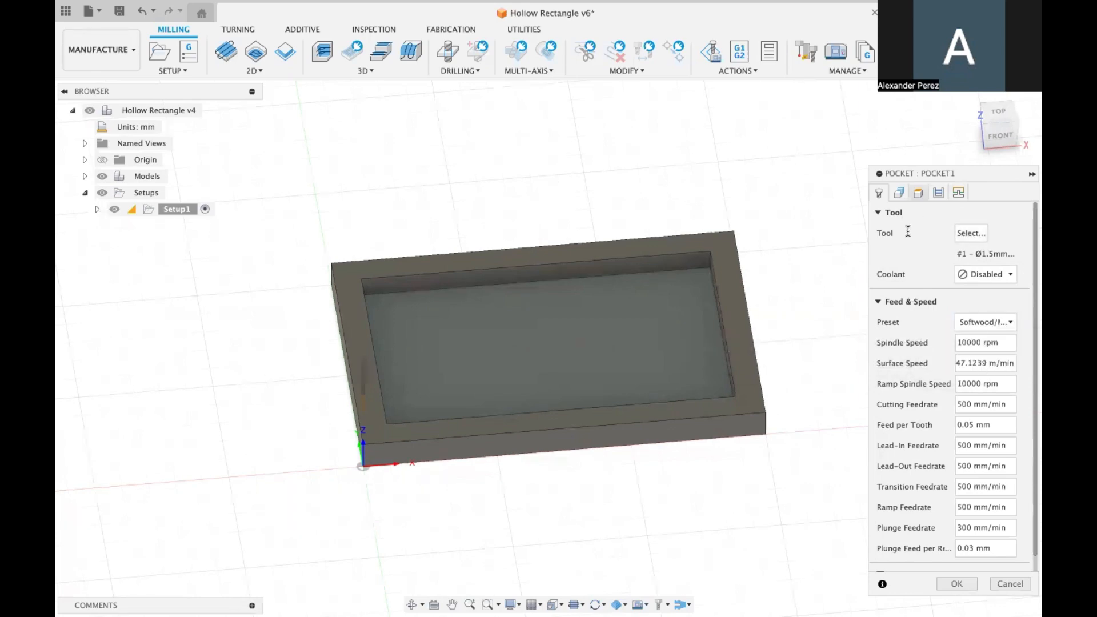
Step: Turn off Rest Machining in the pocket's geometry settings and keep Bounding box as the machining boundary
left_click(901, 193)
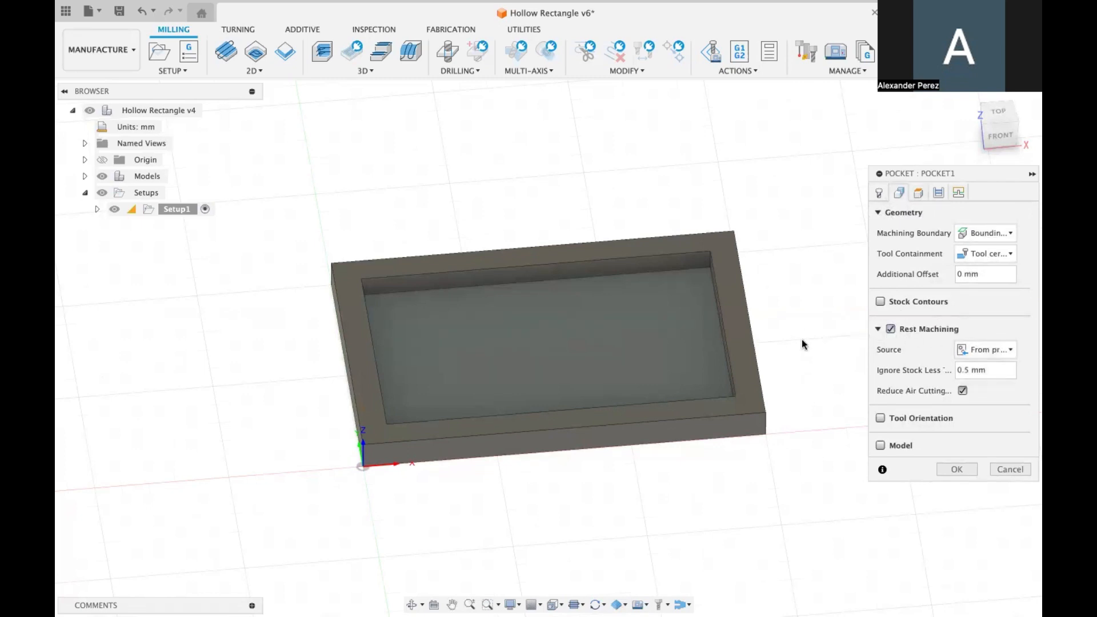
middle_click_drag(802, 338, 942, 311, "shift")
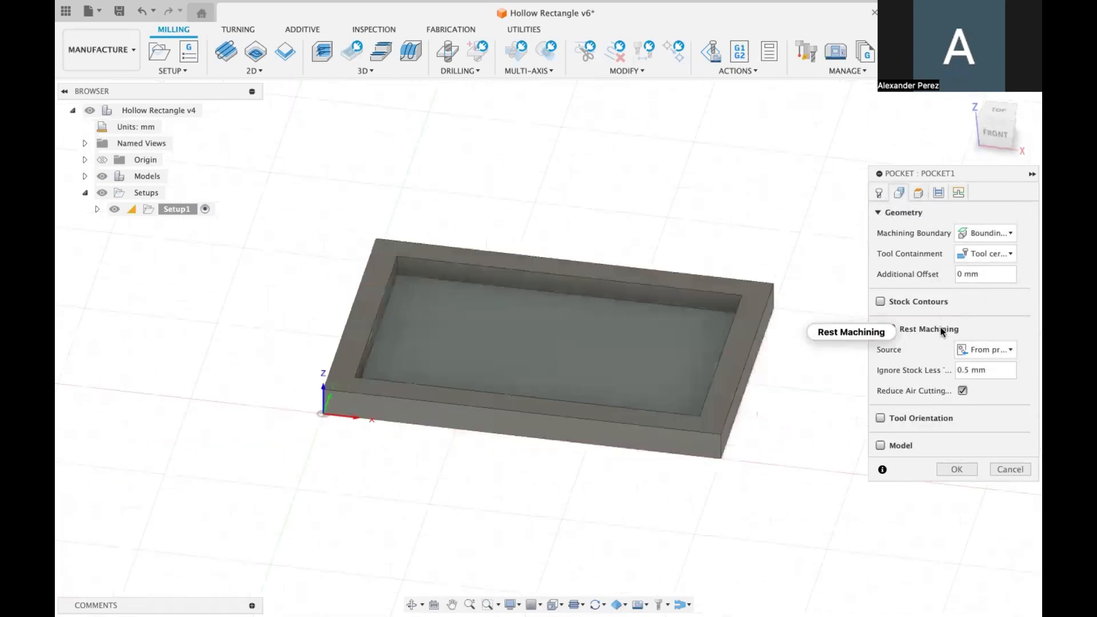
mouse_move(943, 332)
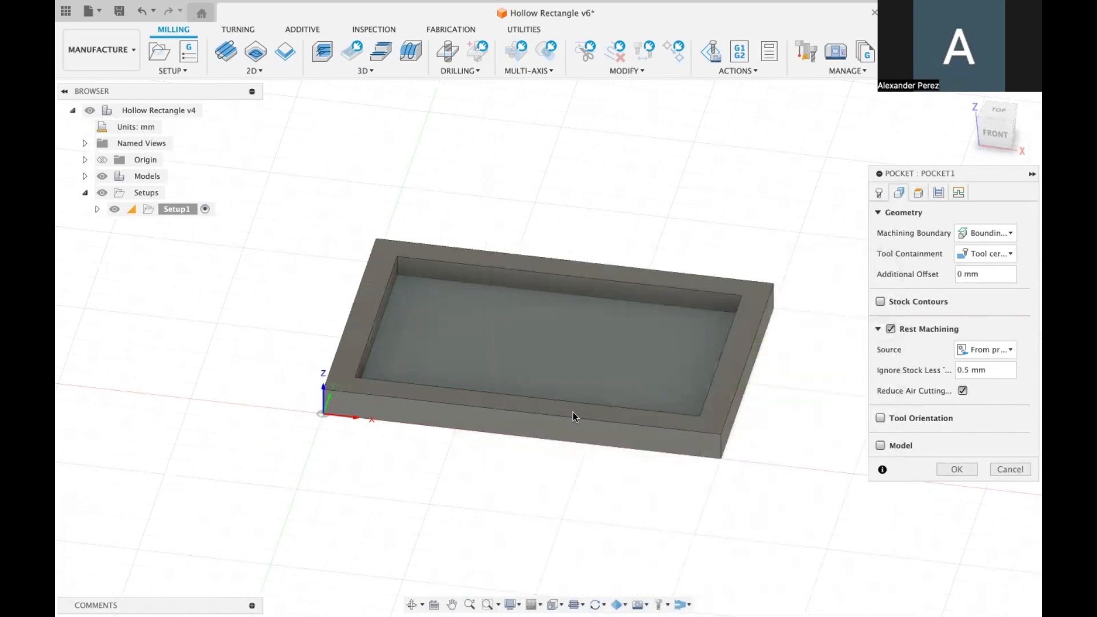
left_click(891, 330)
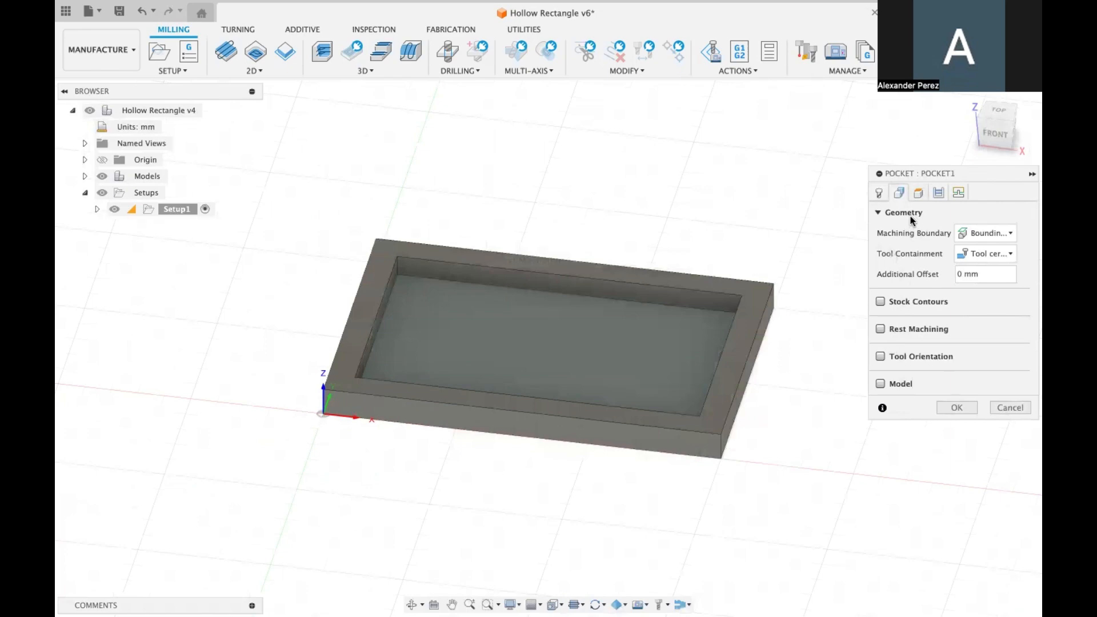
left_click(983, 235)
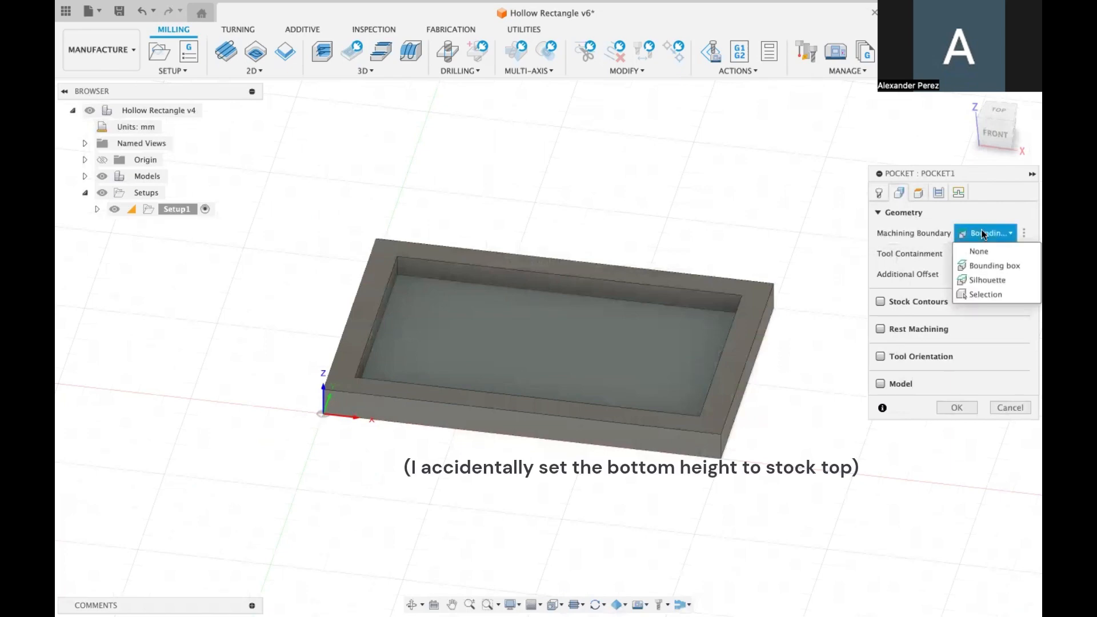
left_click(991, 263)
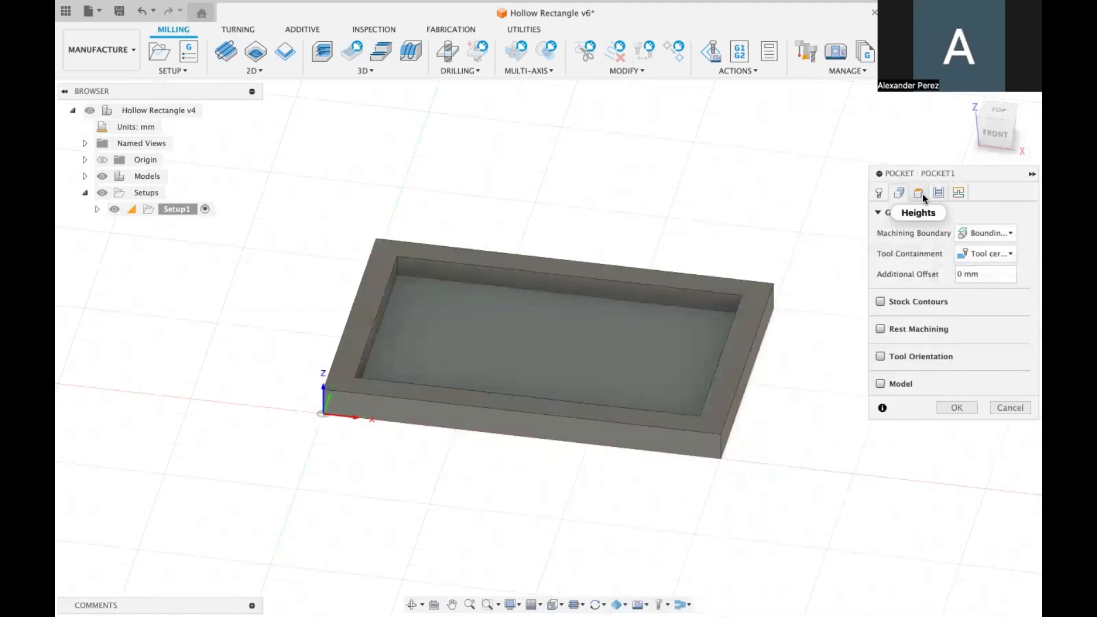
Step: Examine the pocket's clearance, retract, top and bottom height planes around the part
left_click(922, 194)
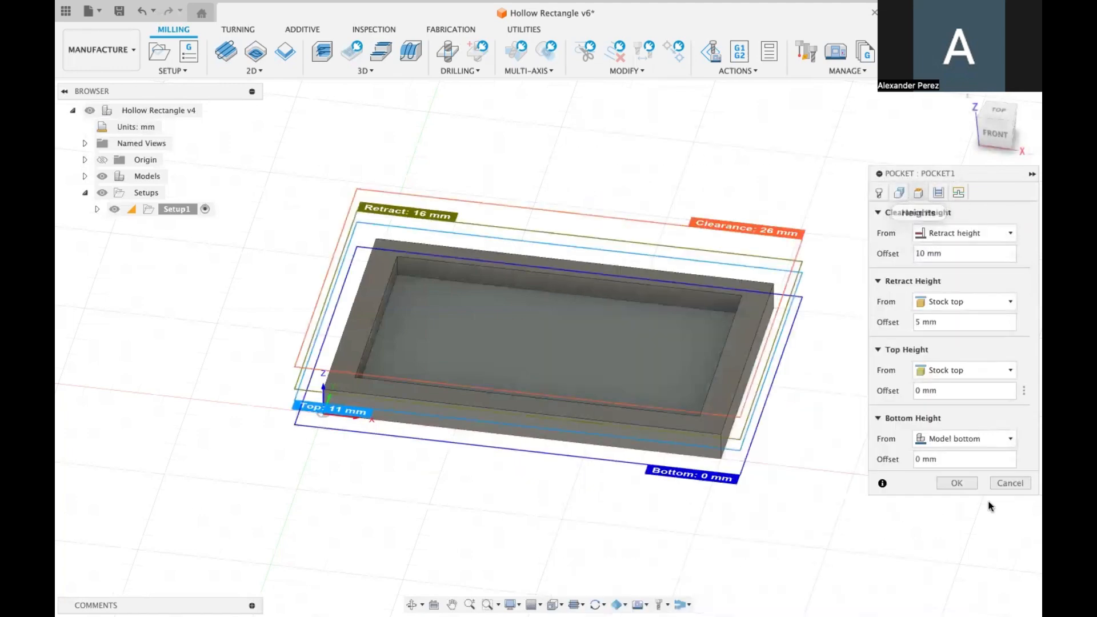
scroll(443, 340, "left", 3, "shift")
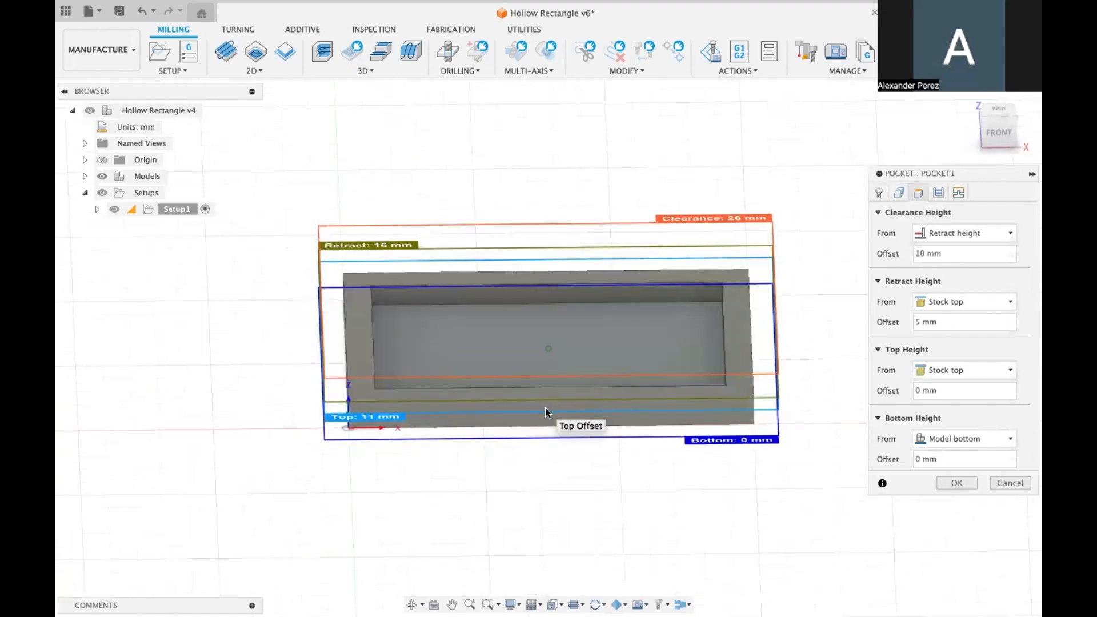
scroll(546, 407, "down", 5, "shift")
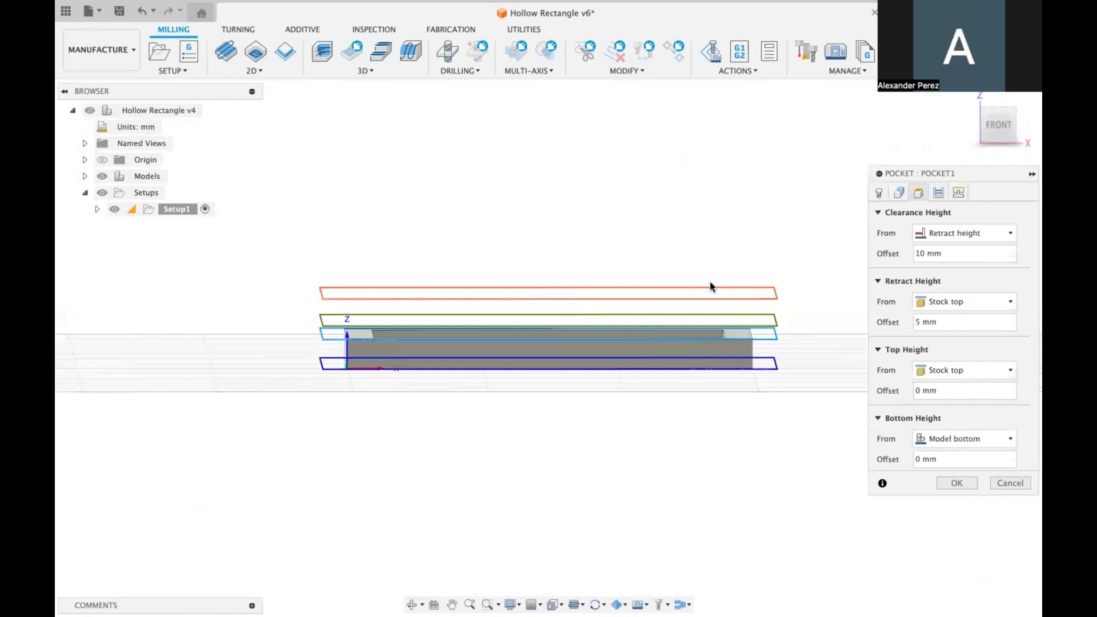
scroll(492, 287, "up", 5, "shift")
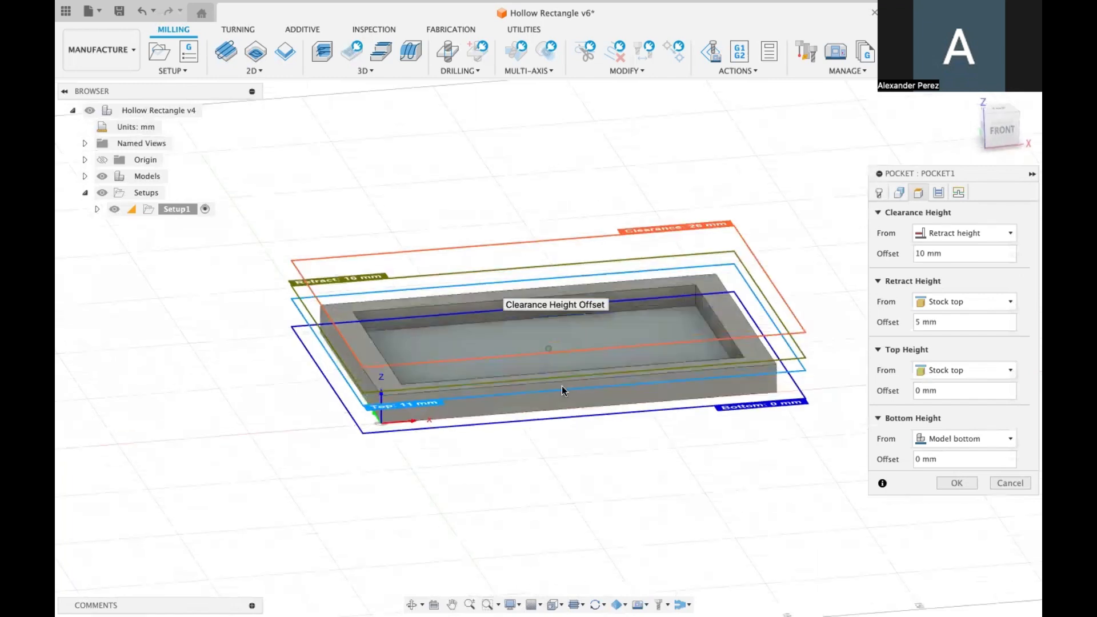
Step: Re-enter the pocket's retract height offset from the stock top as 5 mm
double_click(918, 322)
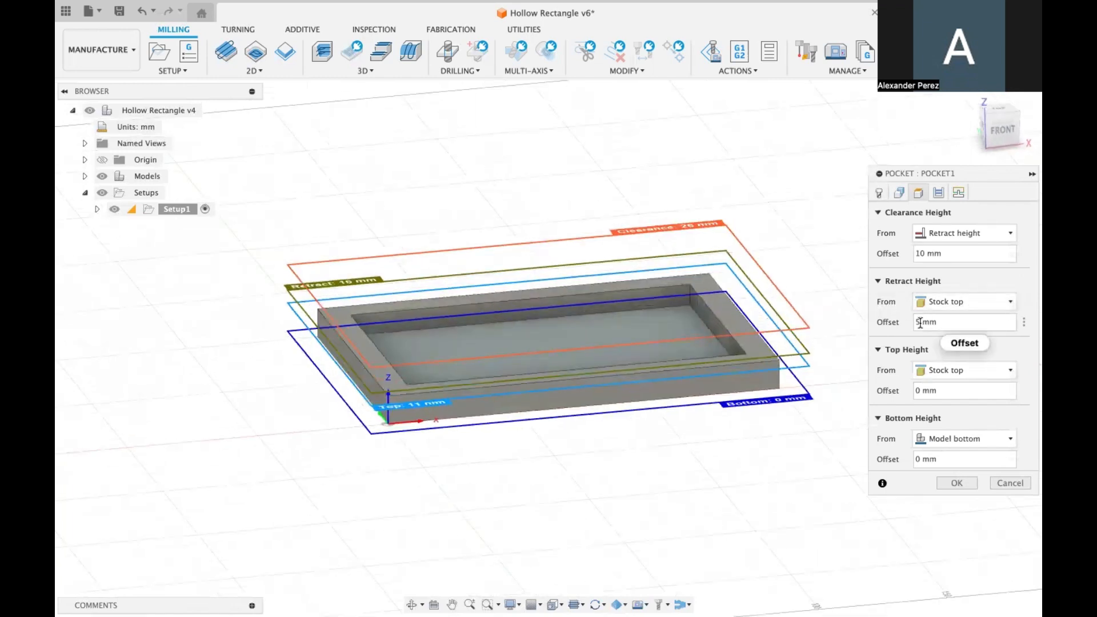
key("BackSpace")
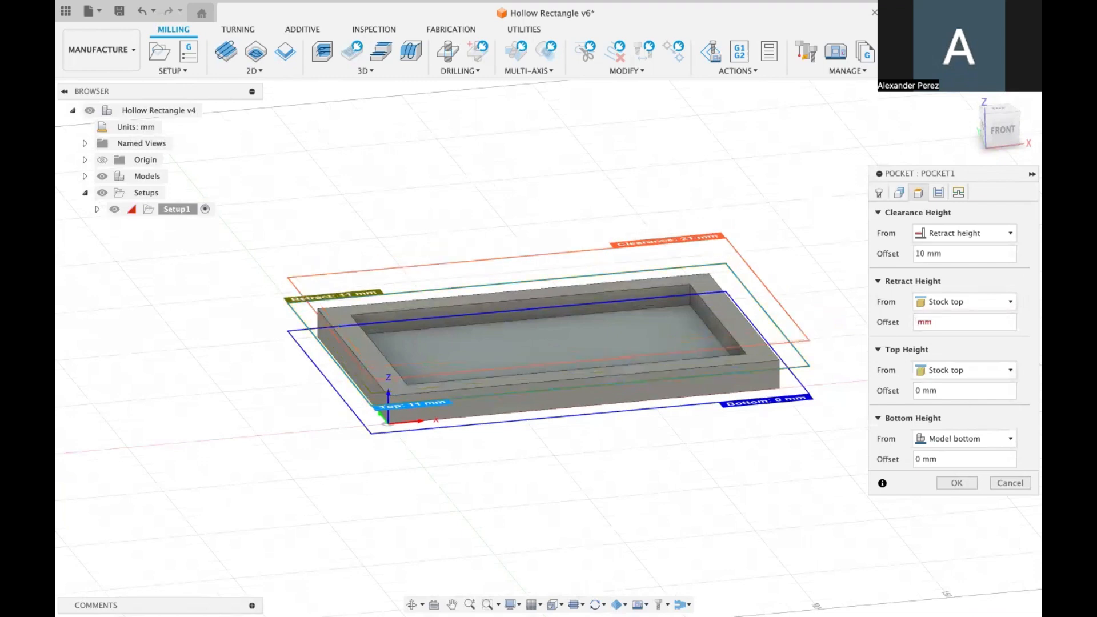
type("0")
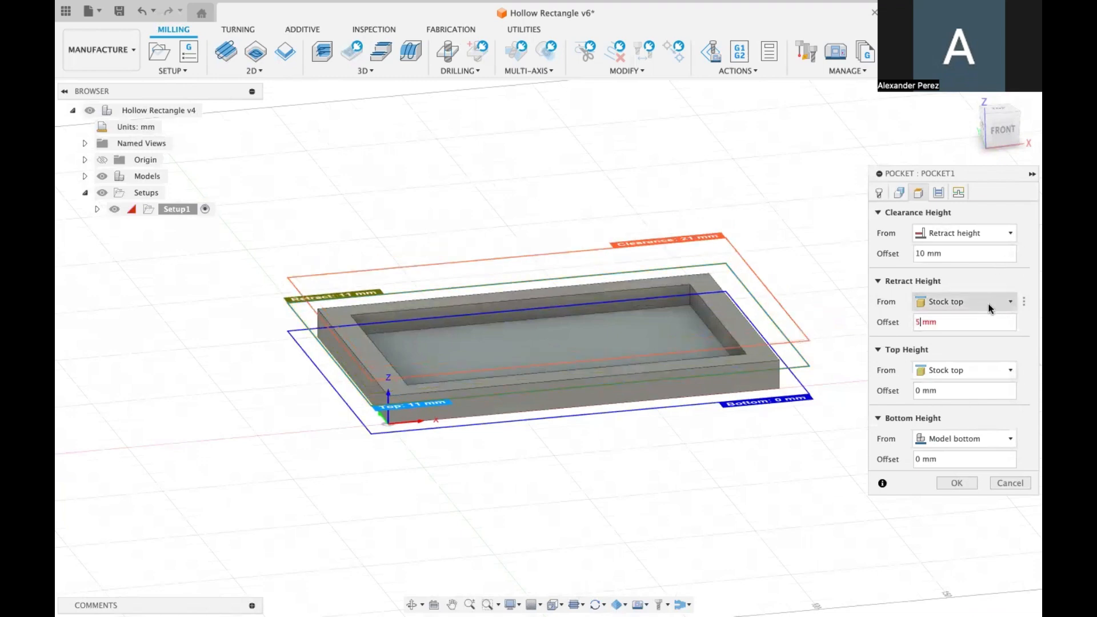
left_click(912, 192)
left_click(913, 192)
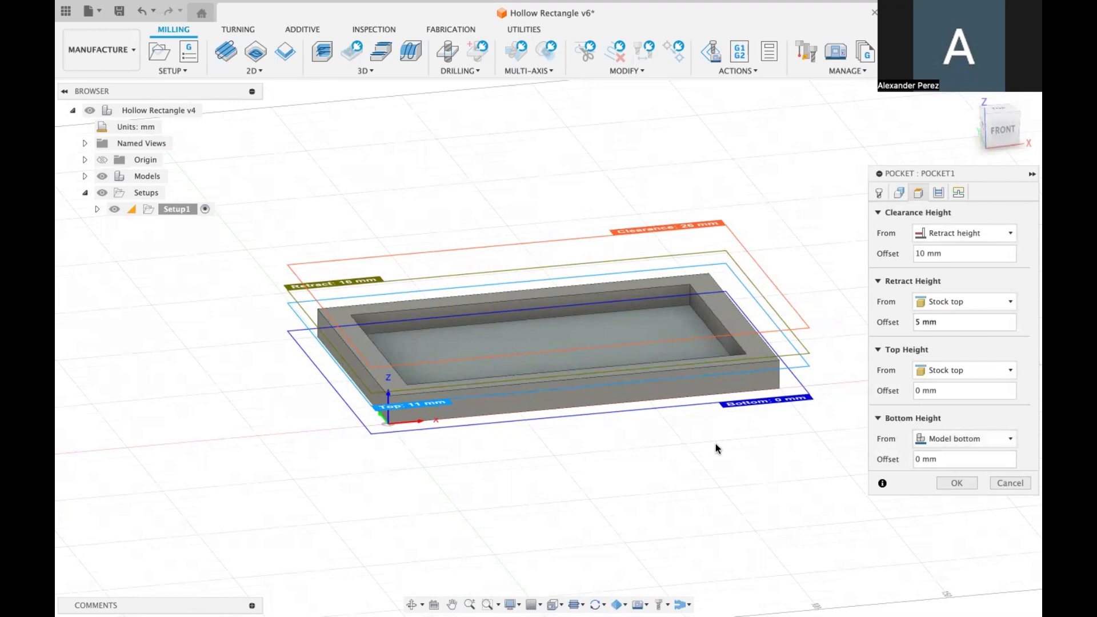
Step: Reference the pocket's bottom height from Stock top and inspect the height planes against the recess
middle_click_drag(715, 444, 1010, 422, "shift")
left_click(979, 439)
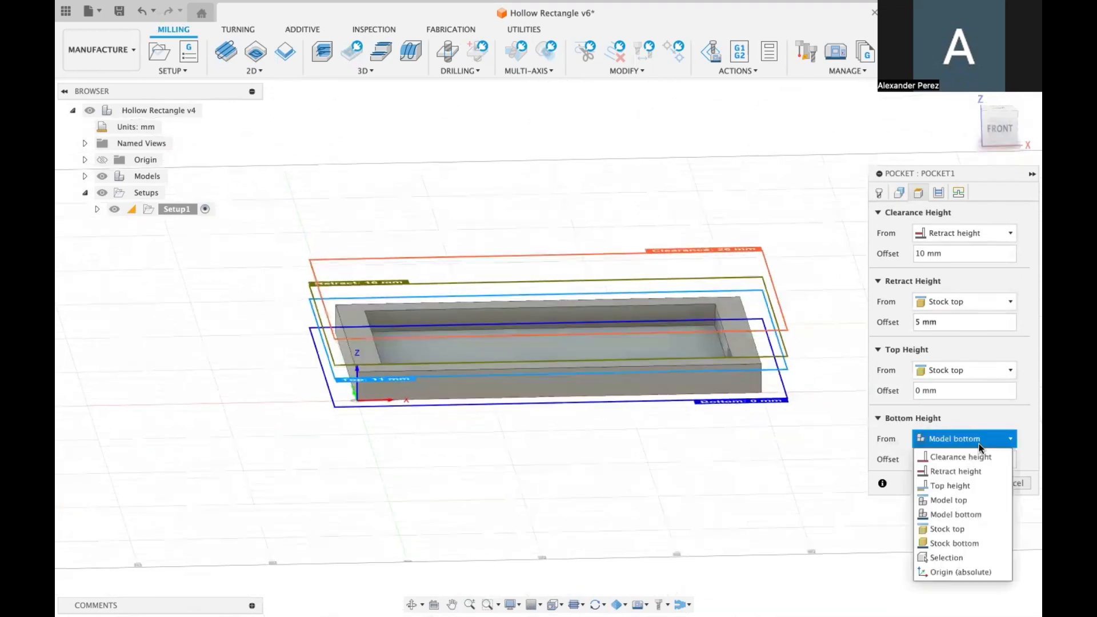
left_click(970, 530)
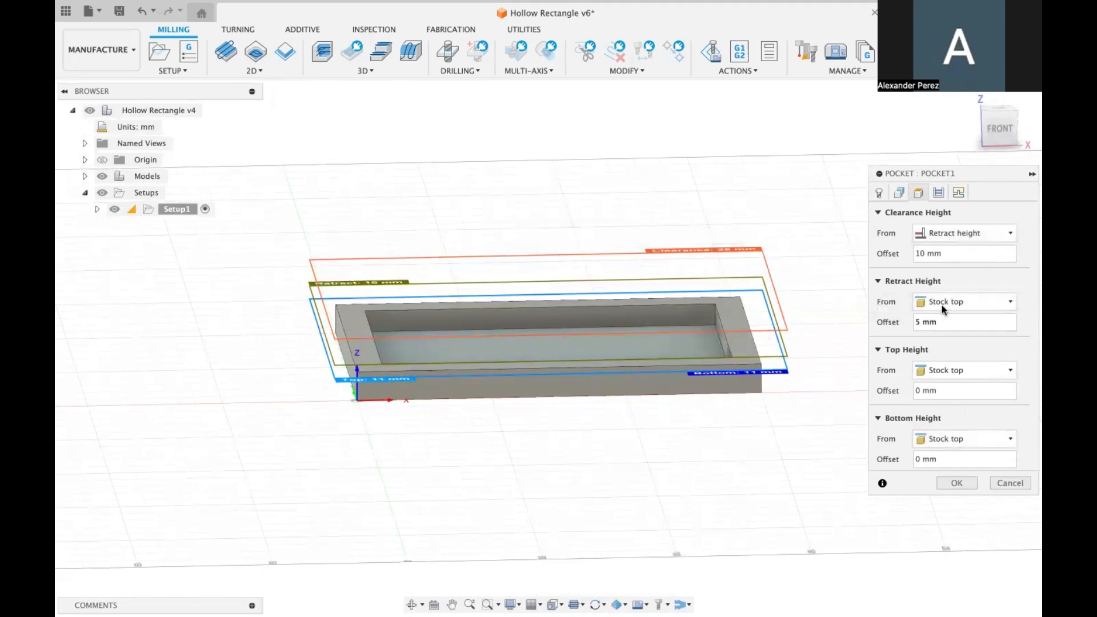
middle_click_drag(552, 335, 675, 358, "shift")
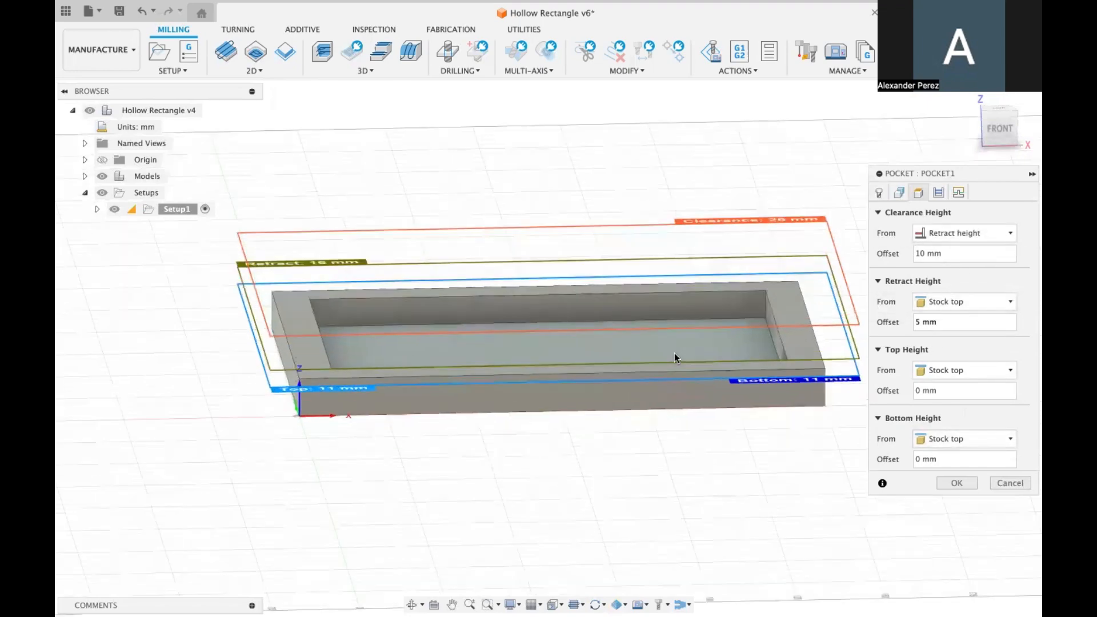
scroll(674, 357, "down", 2, "shift")
scroll(674, 358, "up", 4, "shift")
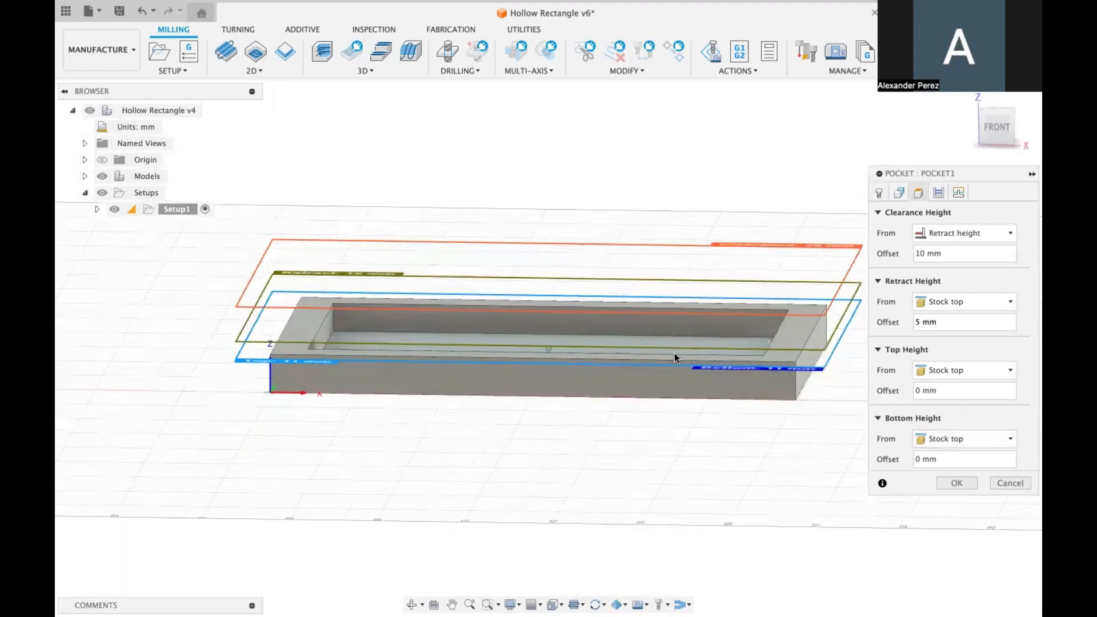
scroll(674, 358, "right", 2, "shift")
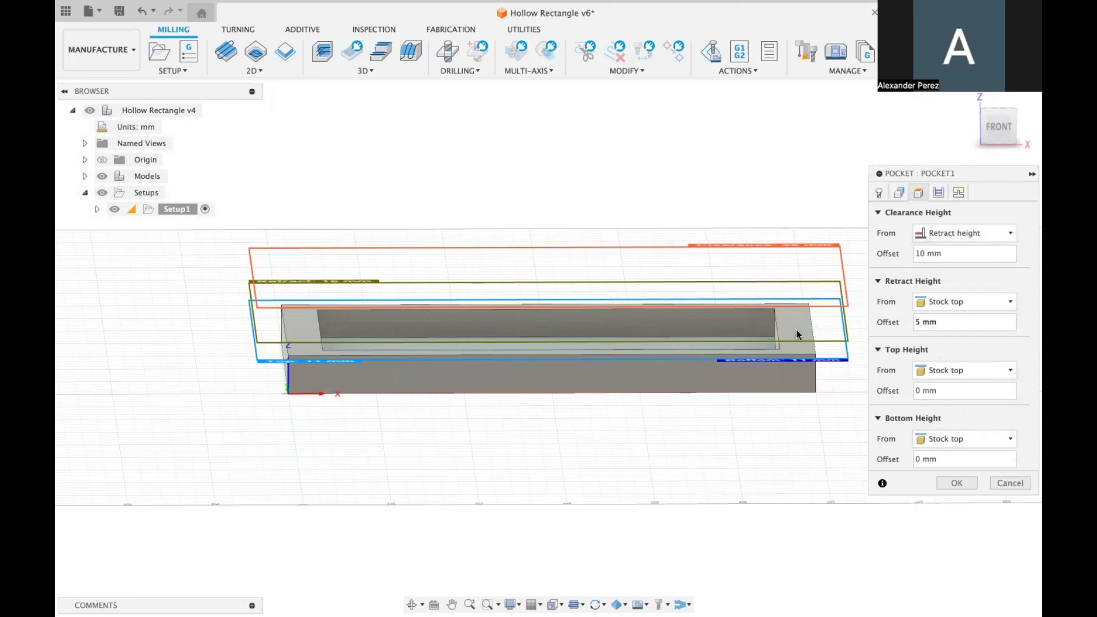
Step: Set the clearance height offset to 5 mm and the retract height offset to 3 mm
left_click(923, 254)
key("BackSpace")
key("BackSpace")
type("5")
left_click(921, 323)
key("BackSpace")
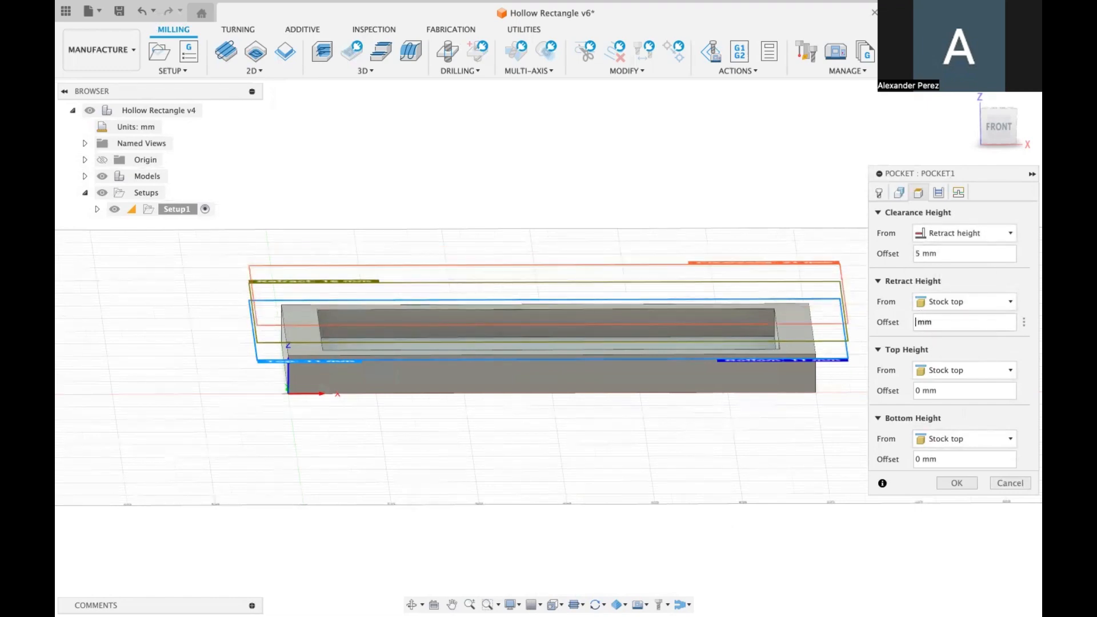
type("3")
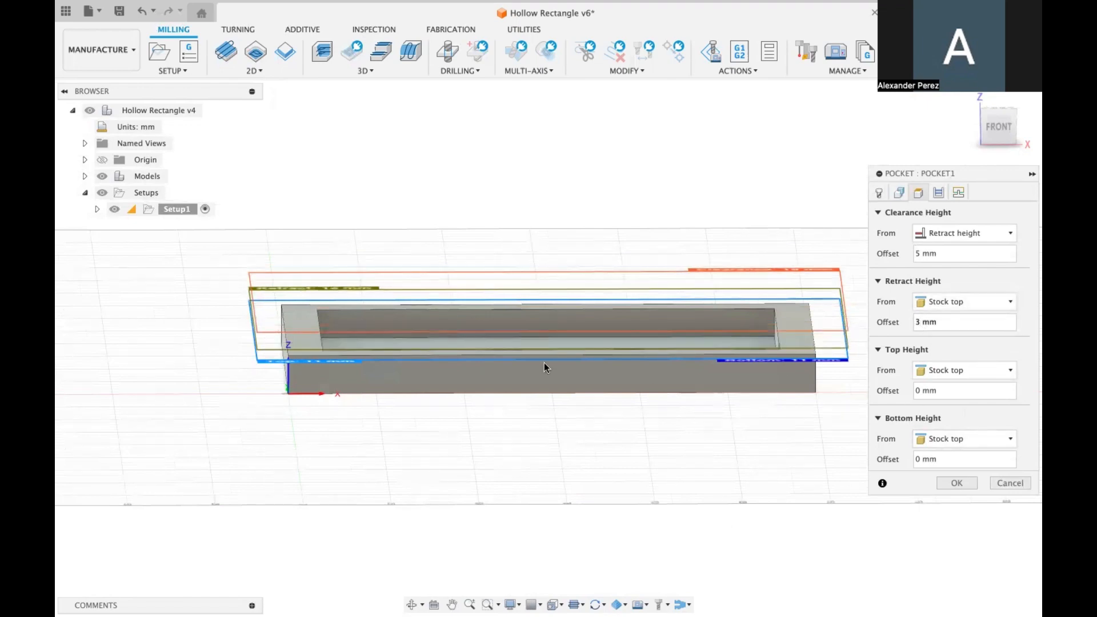
scroll(544, 363, "down", 5, "shift")
scroll(544, 362, "up", 2, "shift")
scroll(544, 363, "up", 3, "shift")
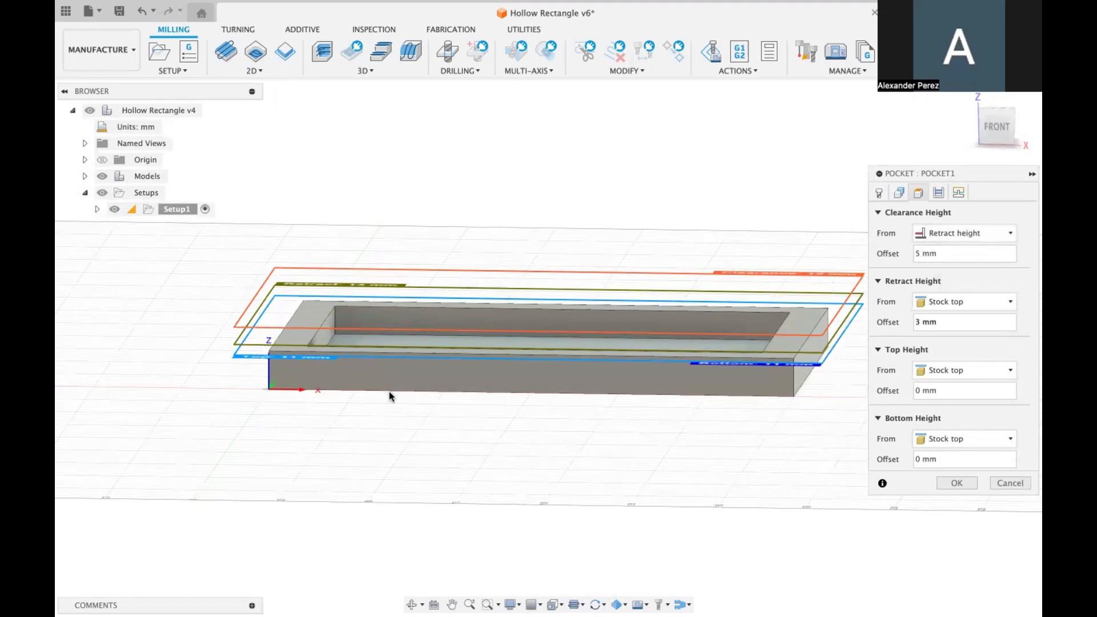
scroll(475, 394, "up", 5, "shift")
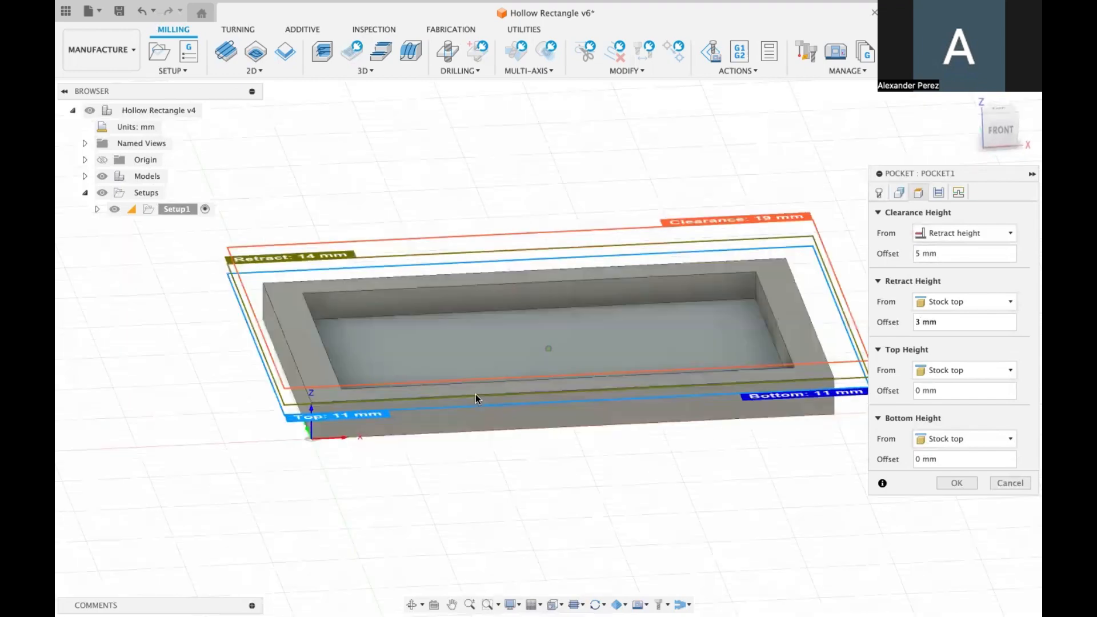
scroll(475, 394, "up", 3, "shift")
Step: Set the tolerance of the pocket's passes to 0.3 mm
left_click(937, 193)
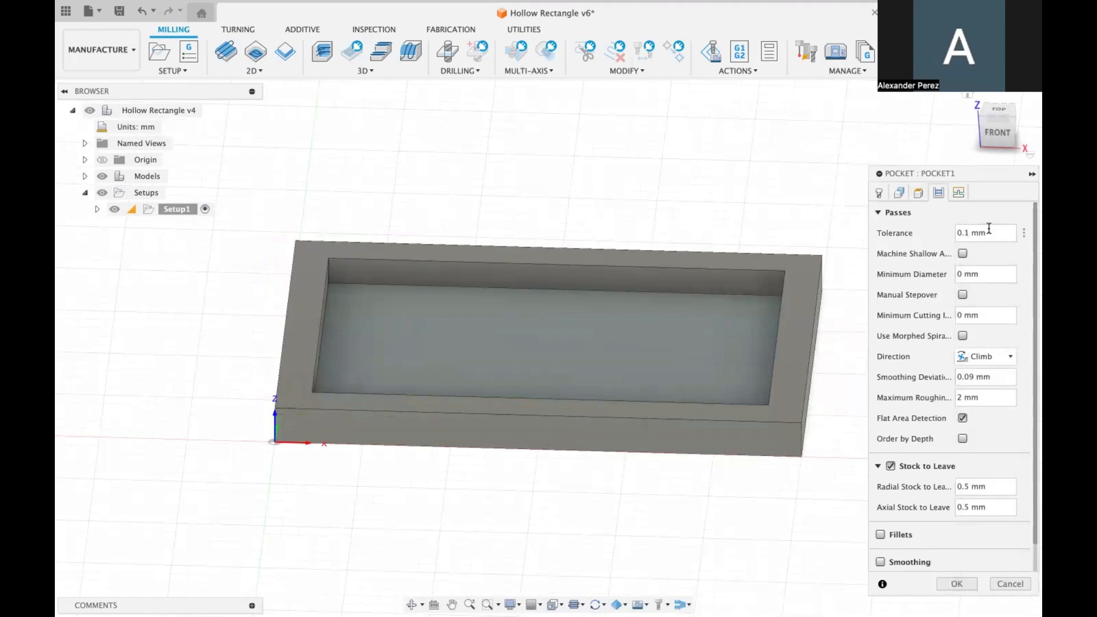
mouse_move(989, 233)
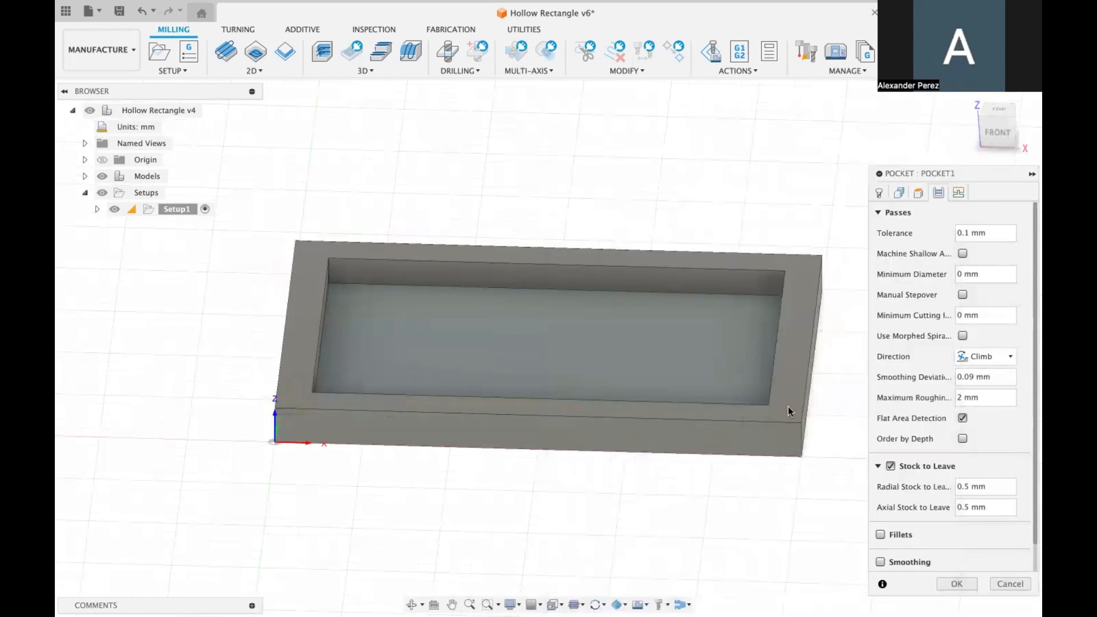
scroll(436, 324, "up", 3, "shift")
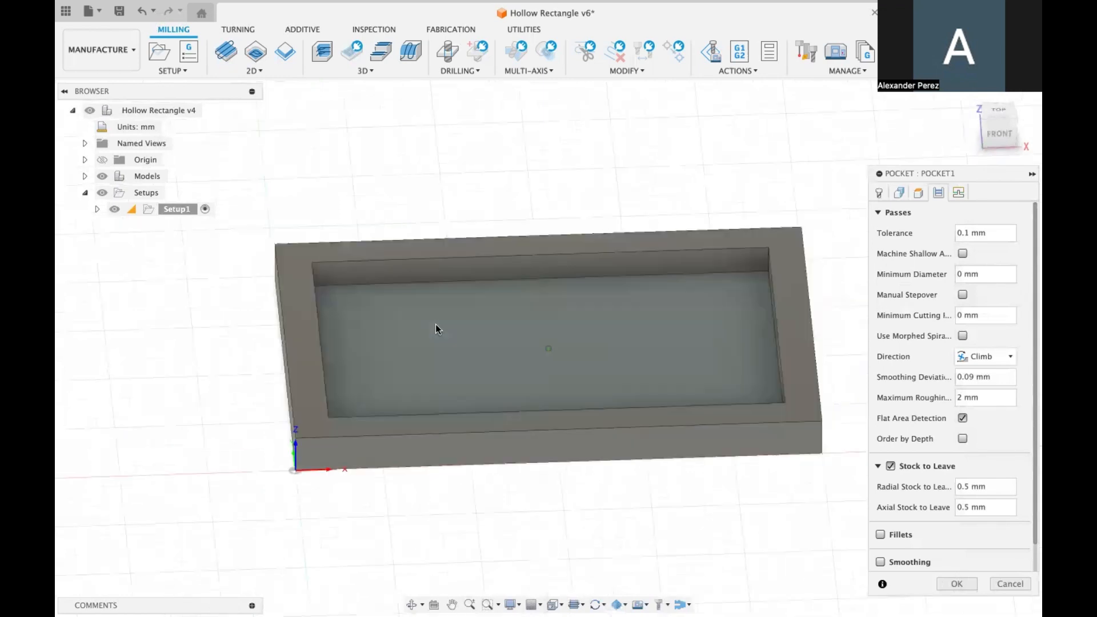
left_click(967, 233)
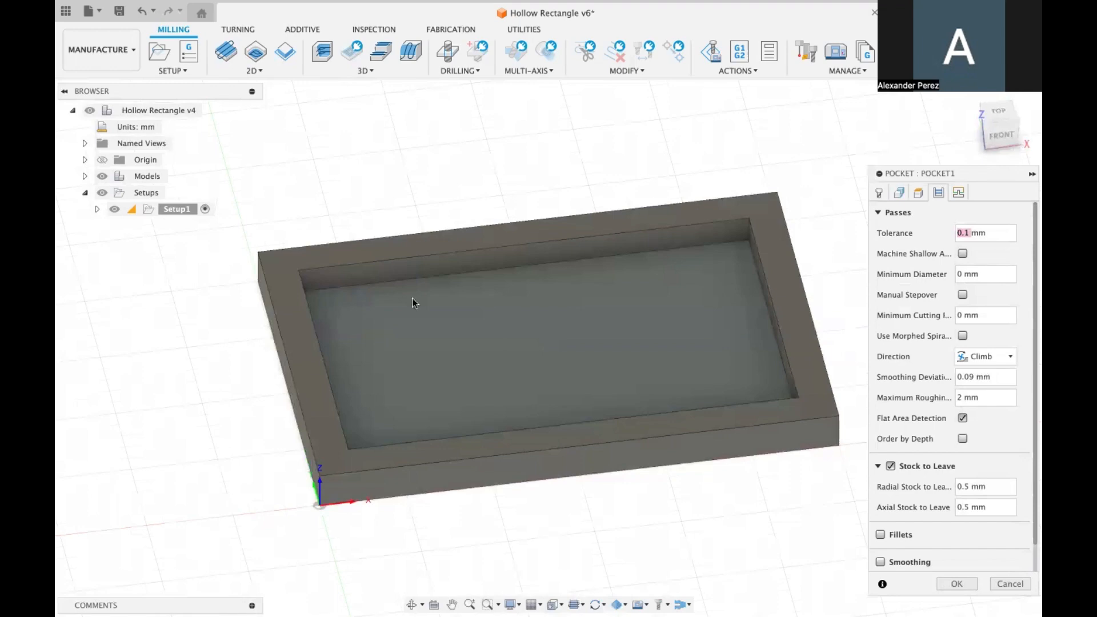
left_click(971, 233)
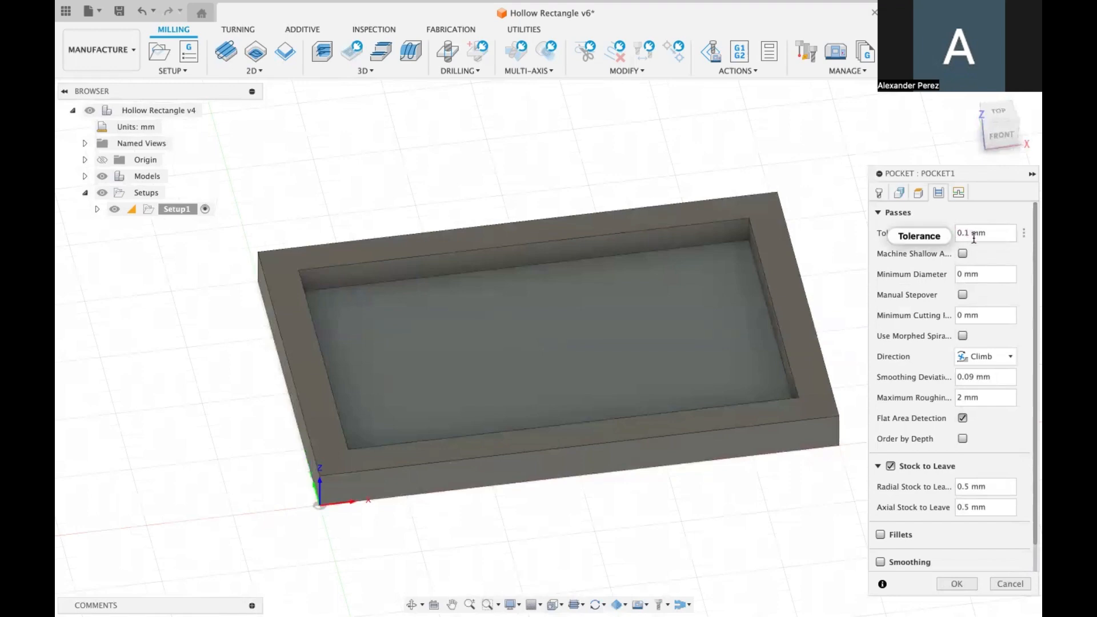
key("BackSpace")
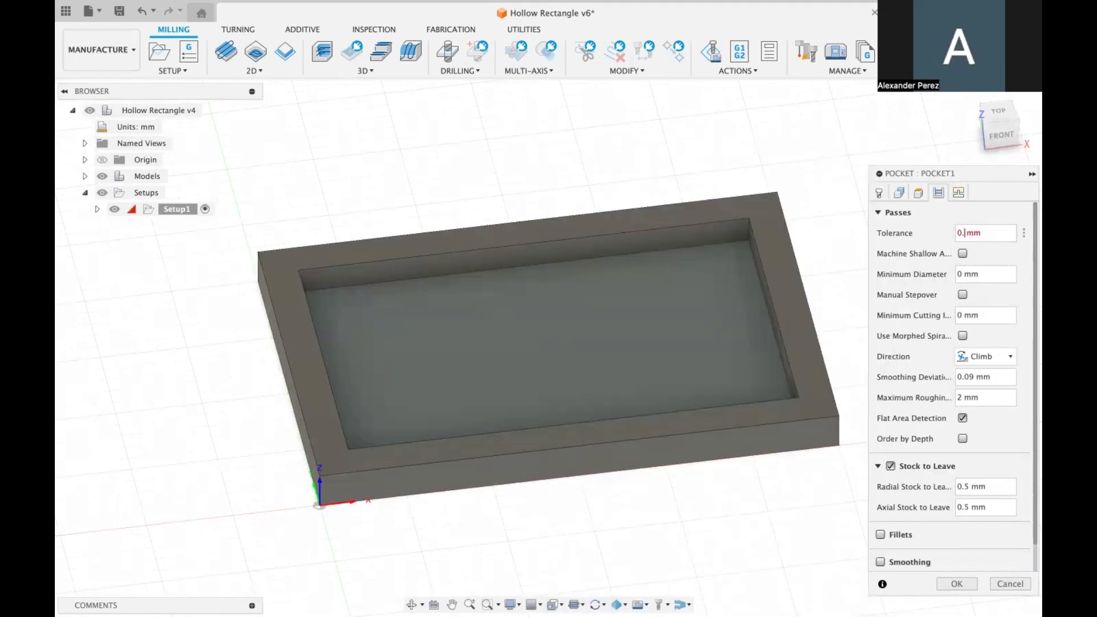
type("3")
key("BackSpace")
type("05")
left_click(974, 232)
key("BackSpace")
type("7")
key("BackSpace")
key("BackSpace")
type("3")
key("Return")
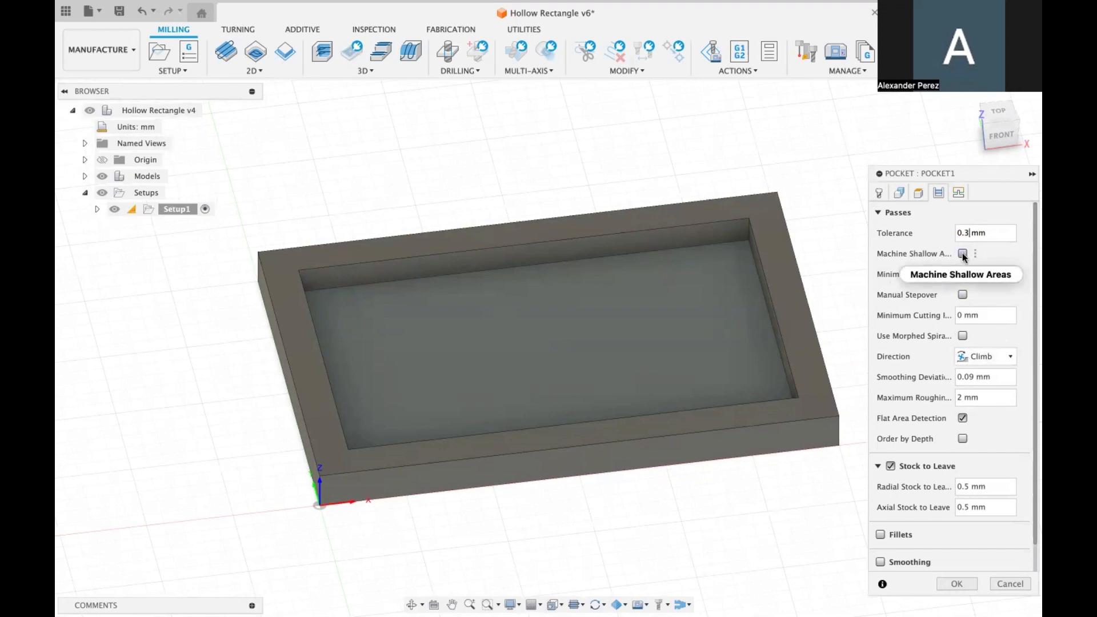
Step: Set the cutting direction of the pocket's passes to Both ways, leaving Machine Shallow Areas off
mouse_move(963, 255)
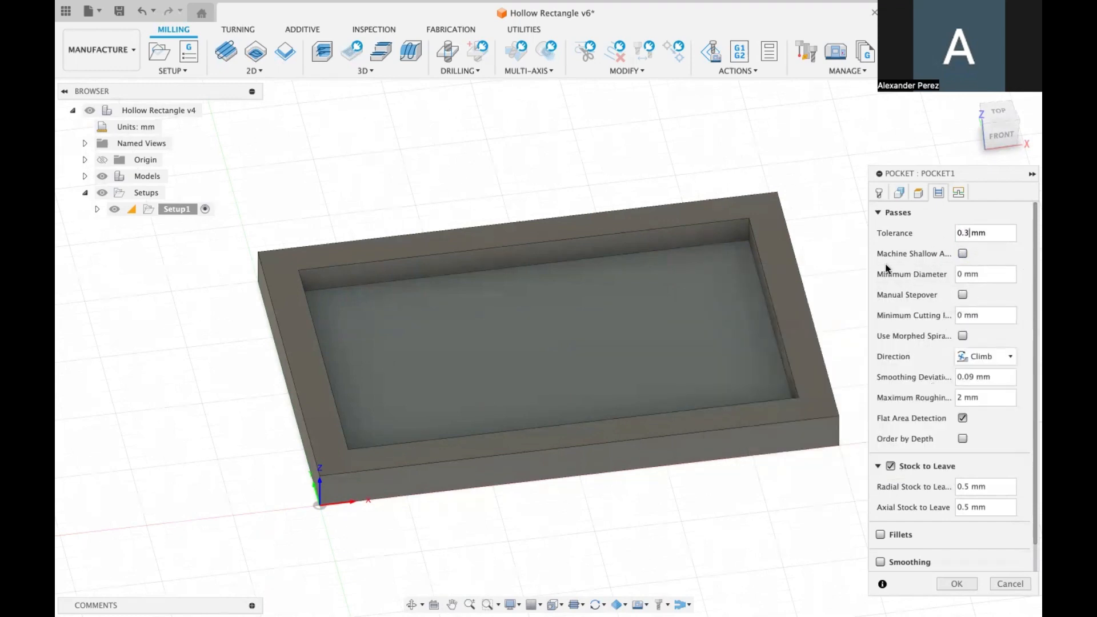
left_click(1004, 357)
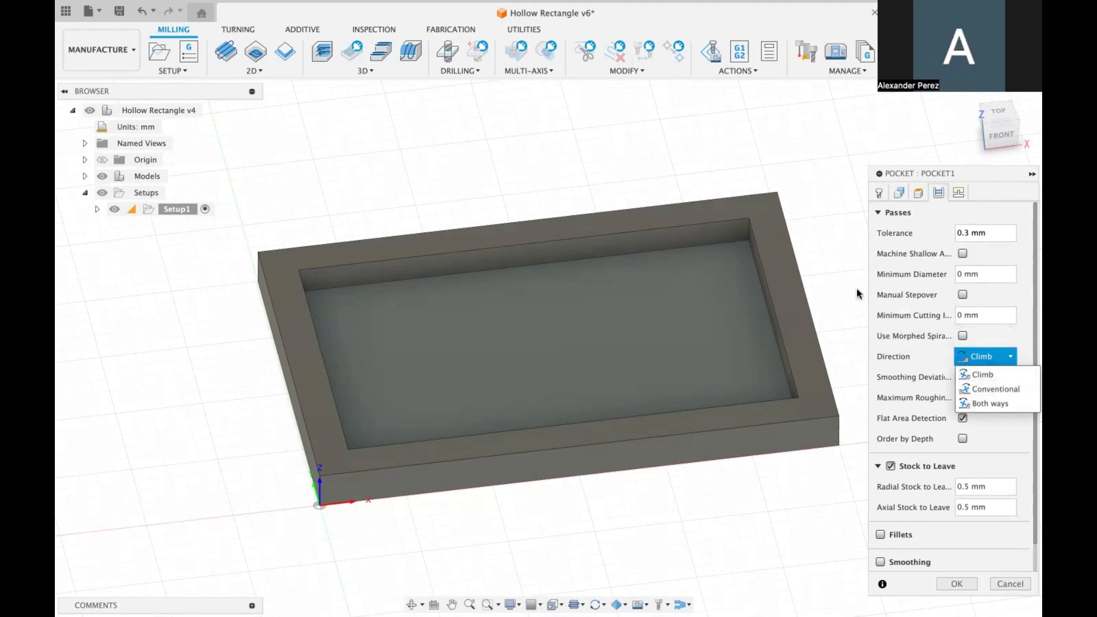
left_click(990, 403)
left_click(991, 356)
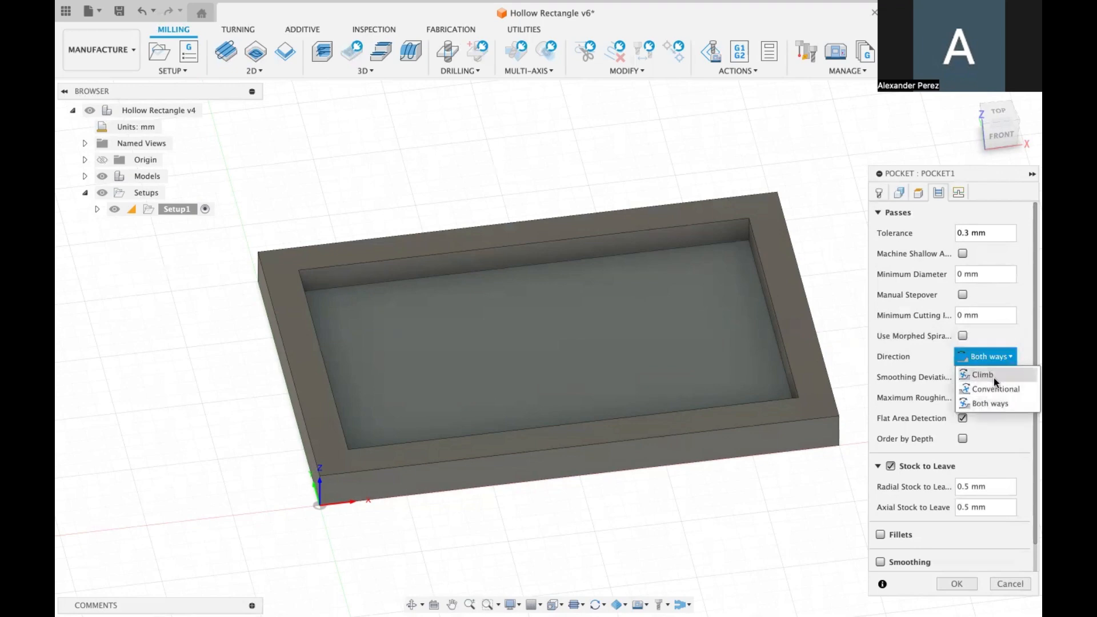
left_click(1006, 252)
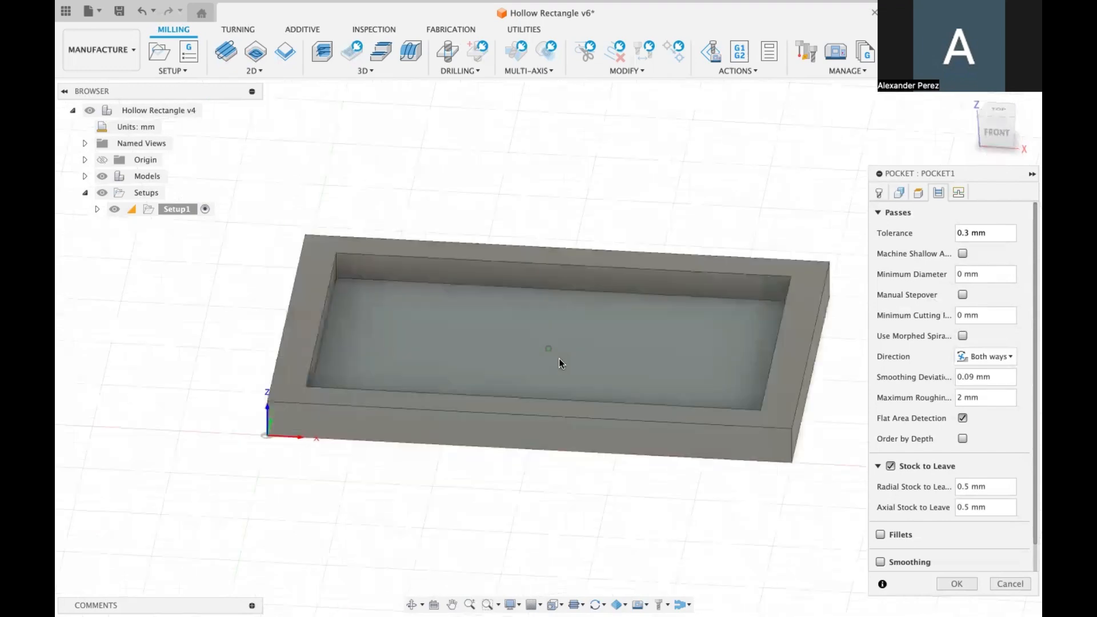
left_click(989, 356)
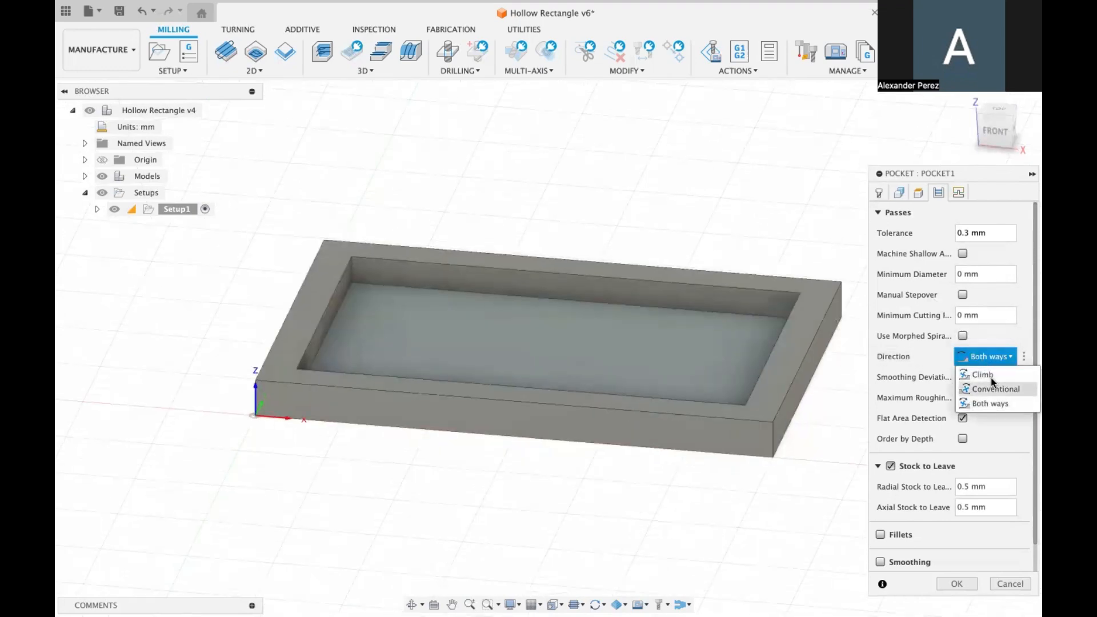
left_click(1009, 335)
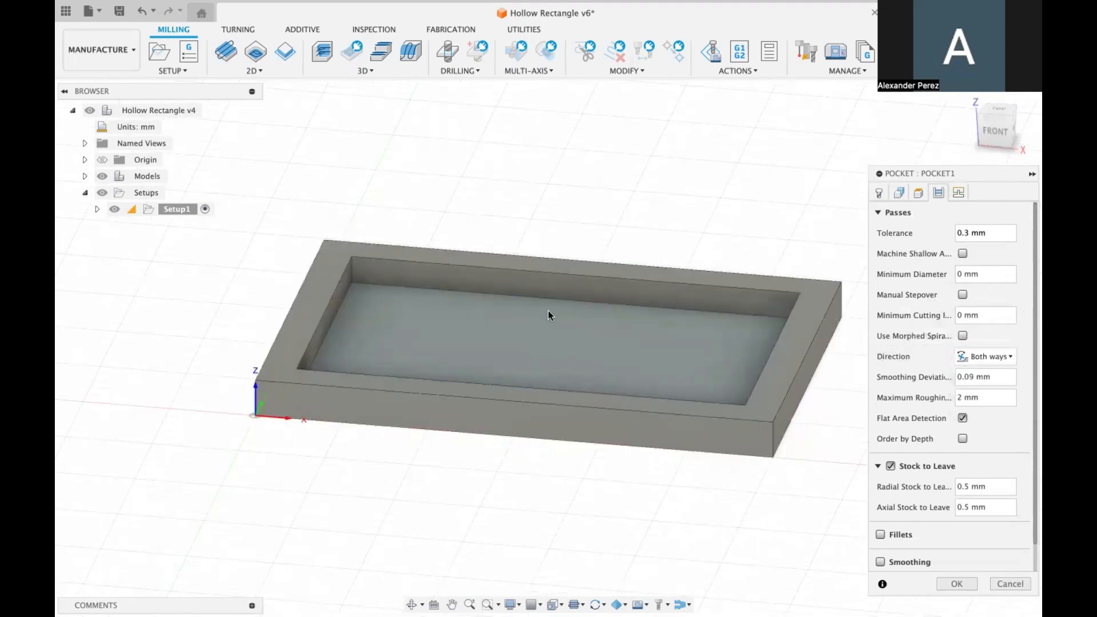
scroll(466, 383, "up", 3, "shift")
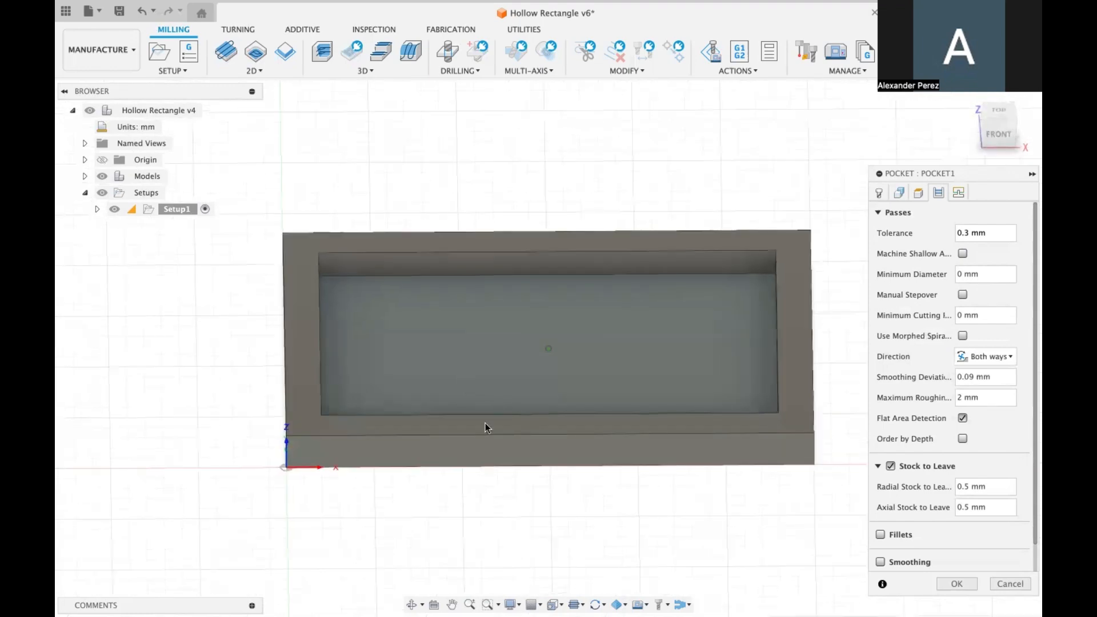
scroll(485, 423, "left", 5, "shift")
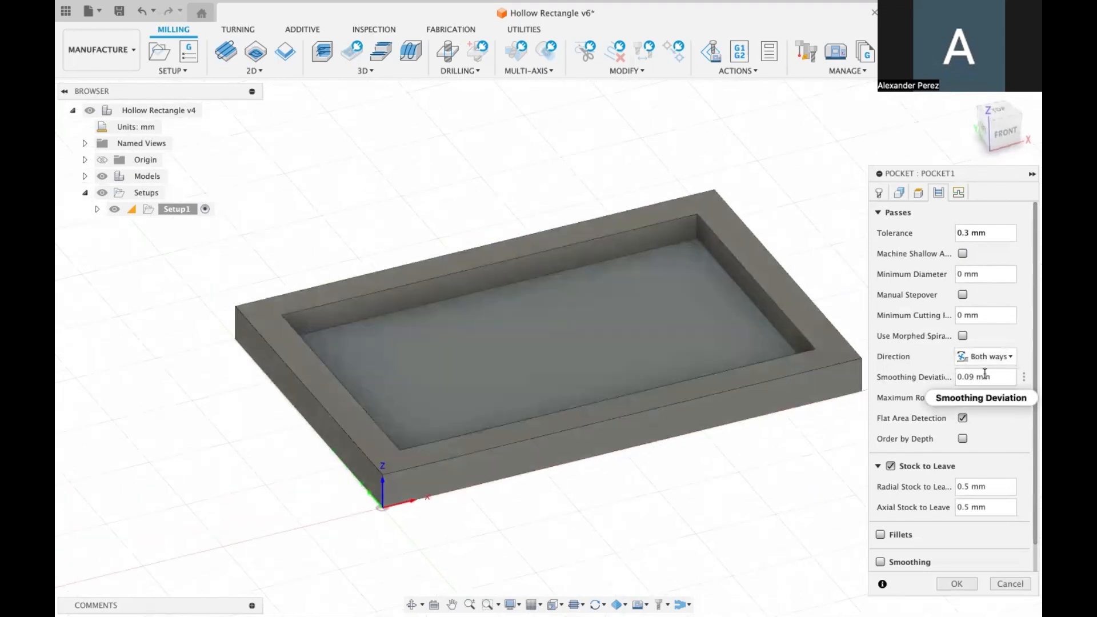
mouse_move(985, 373)
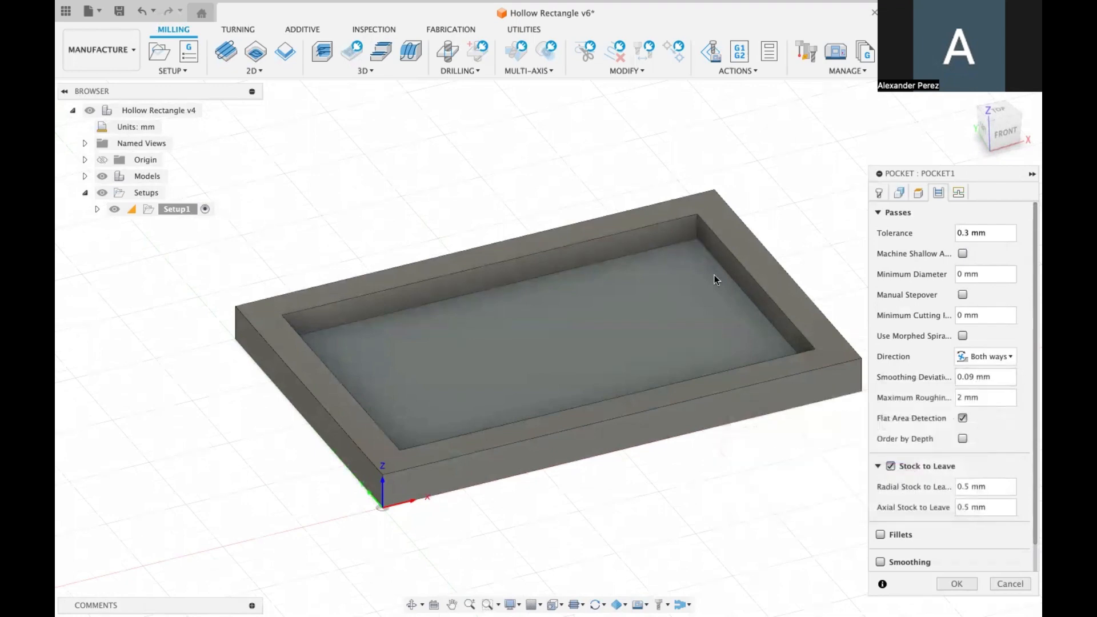
middle_click_drag(715, 275, 760, 235, "shift")
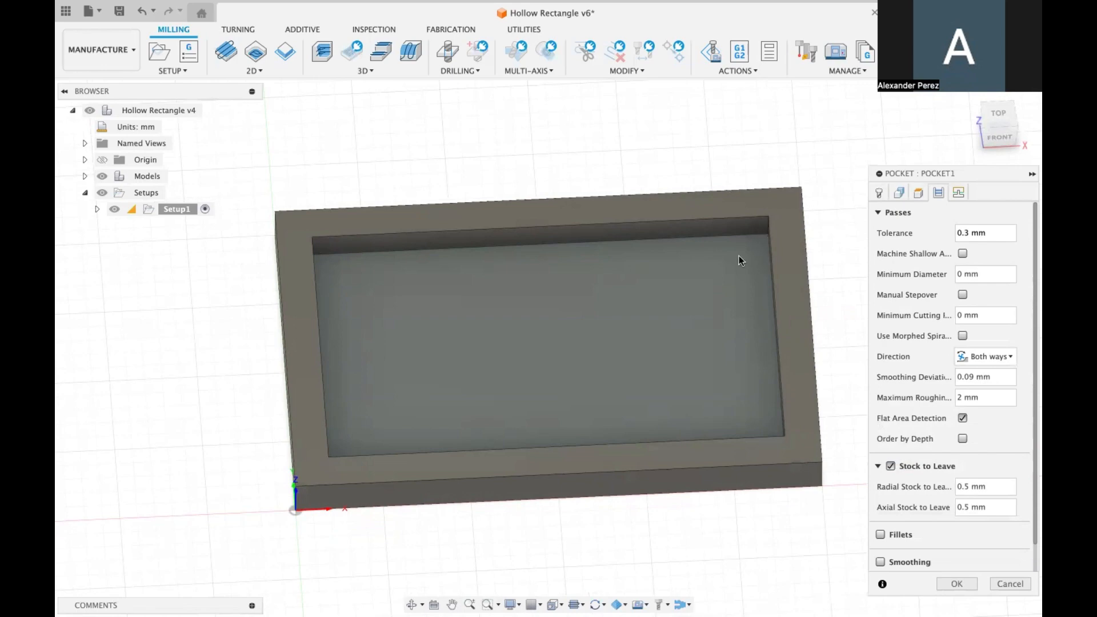
scroll(739, 255, "left", 3, "shift")
scroll(738, 256, "right", 3, "shift")
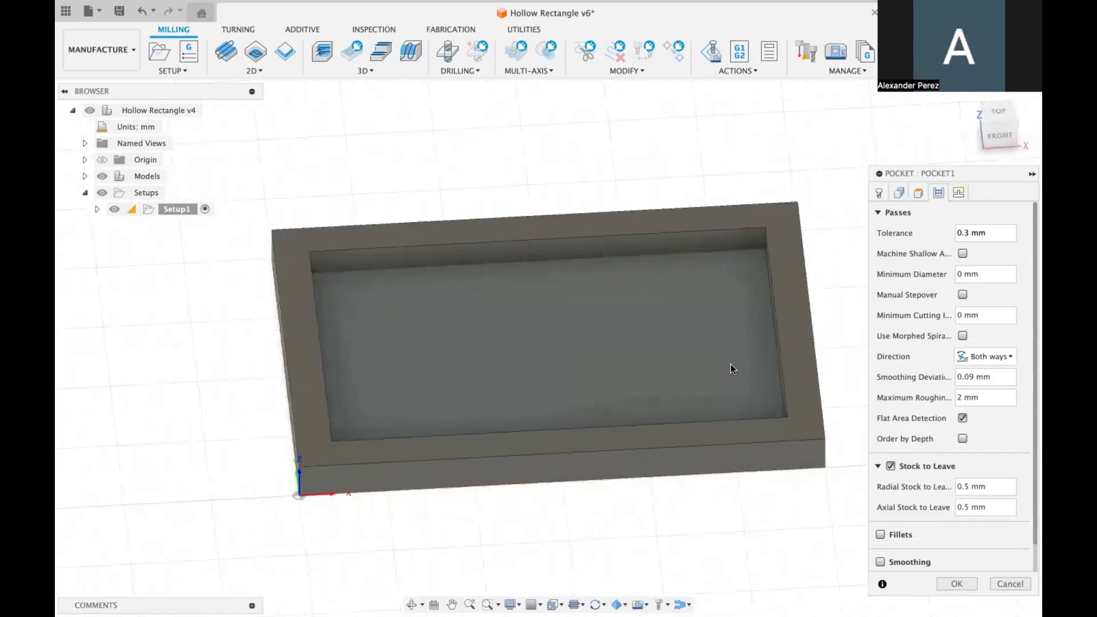
Step: Set the smoothing deviation of the pocket's passes to 0.1 mm
scroll(731, 365, "right", 3, "shift")
scroll(730, 365, "right", 1, "shift")
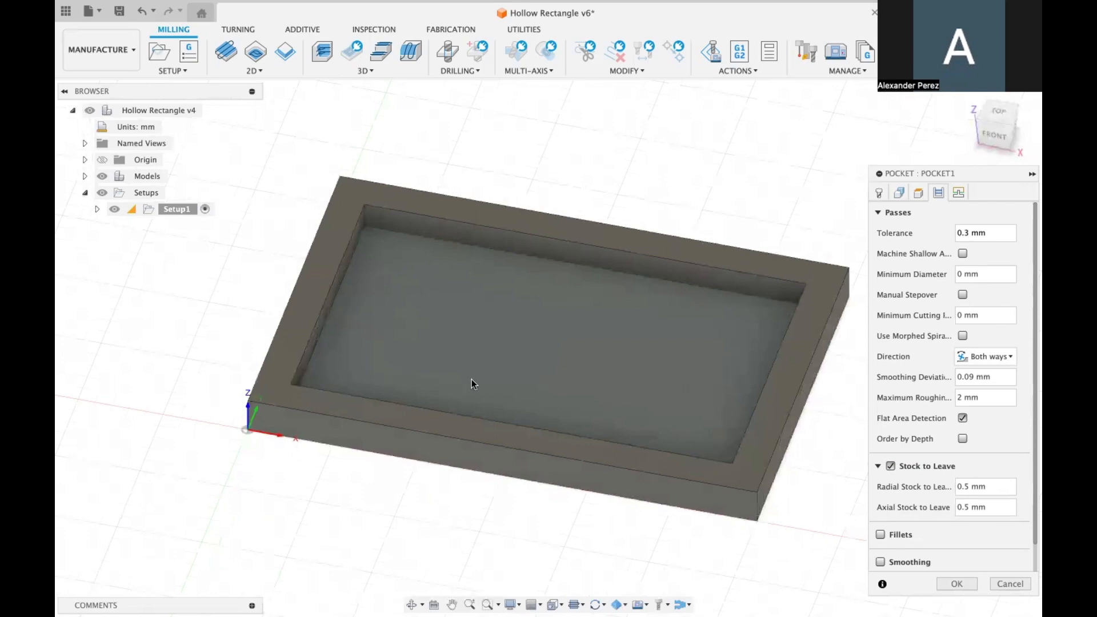
scroll(472, 379, "right", 3, "shift")
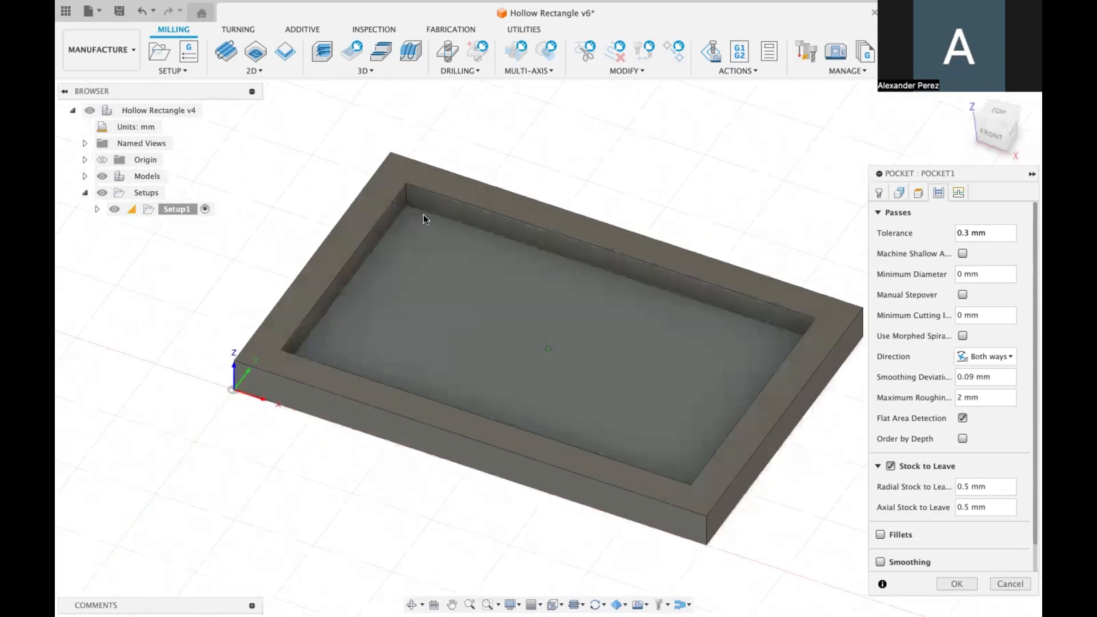
scroll(424, 215, "right", 2, "shift")
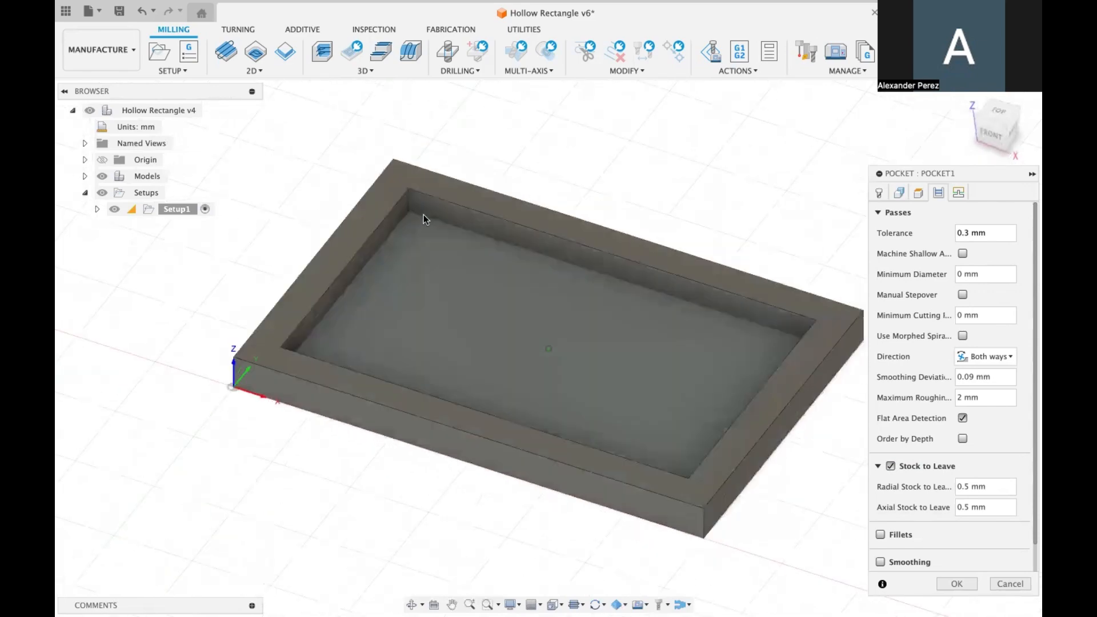
scroll(423, 215, "right", 3, "shift")
scroll(647, 234, "right", 3, "shift")
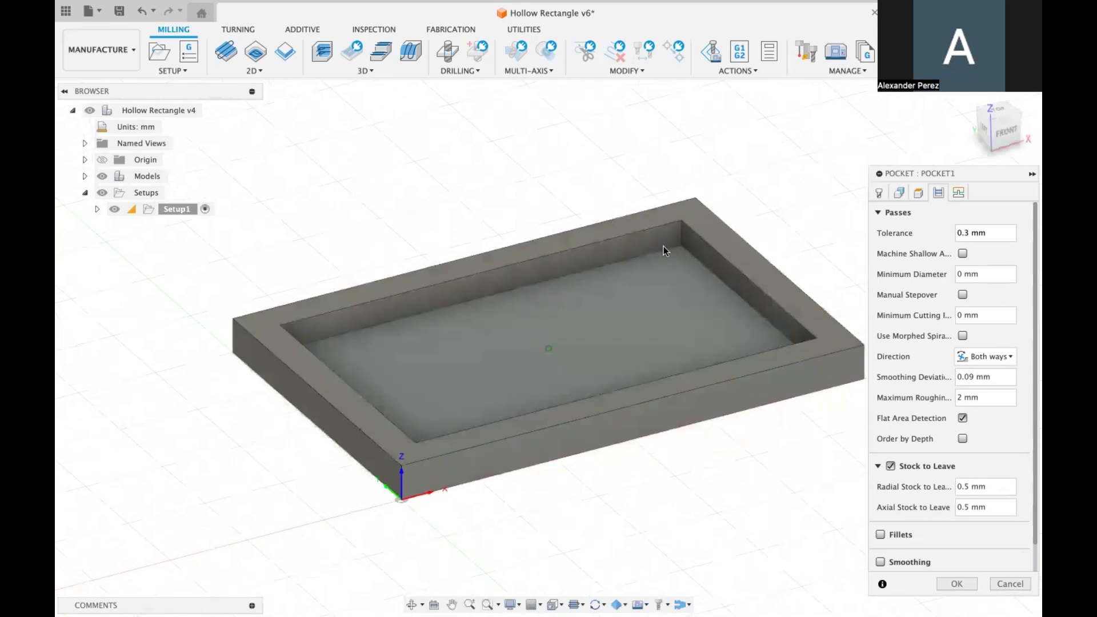
scroll(664, 251, "right", 1, "shift")
scroll(667, 258, "down", 2, "shift")
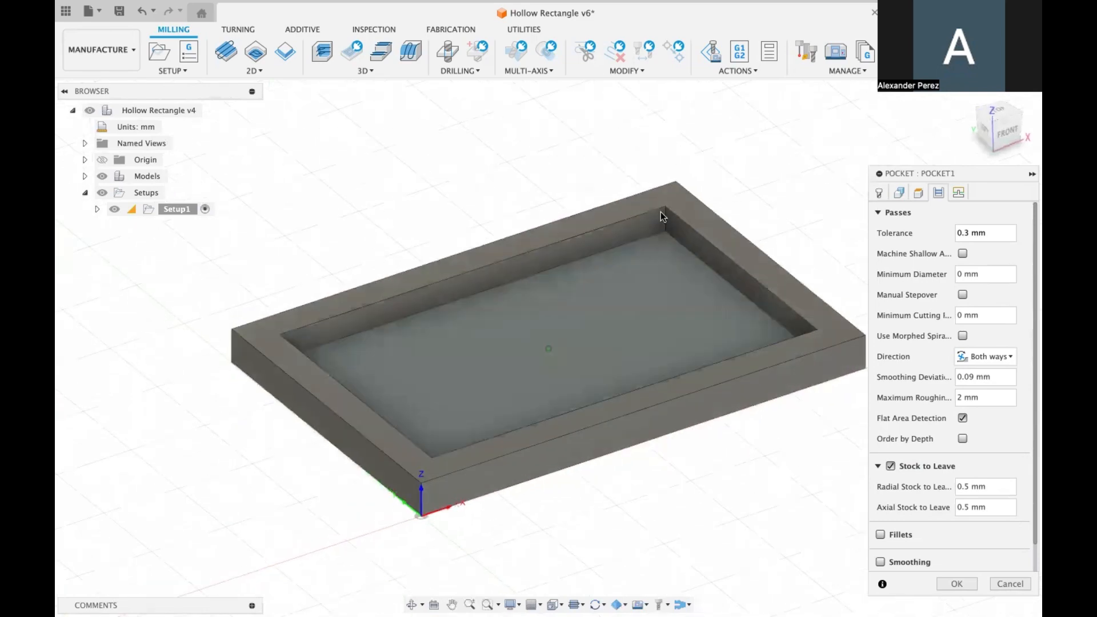
scroll(668, 207, "down", 2, "shift")
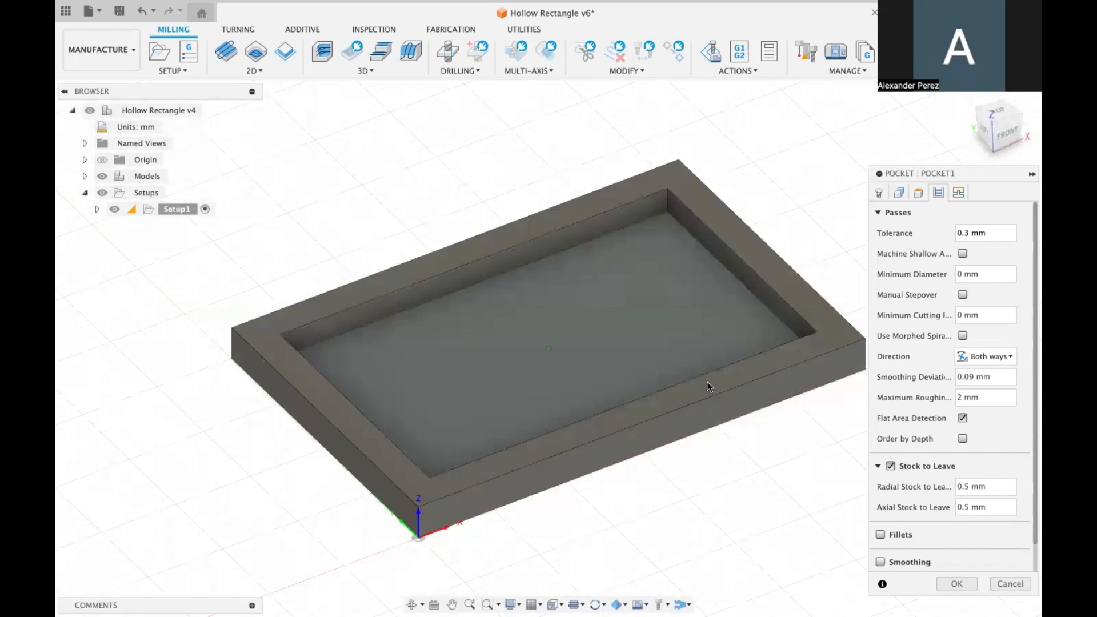
scroll(707, 382, "right", 5, "shift")
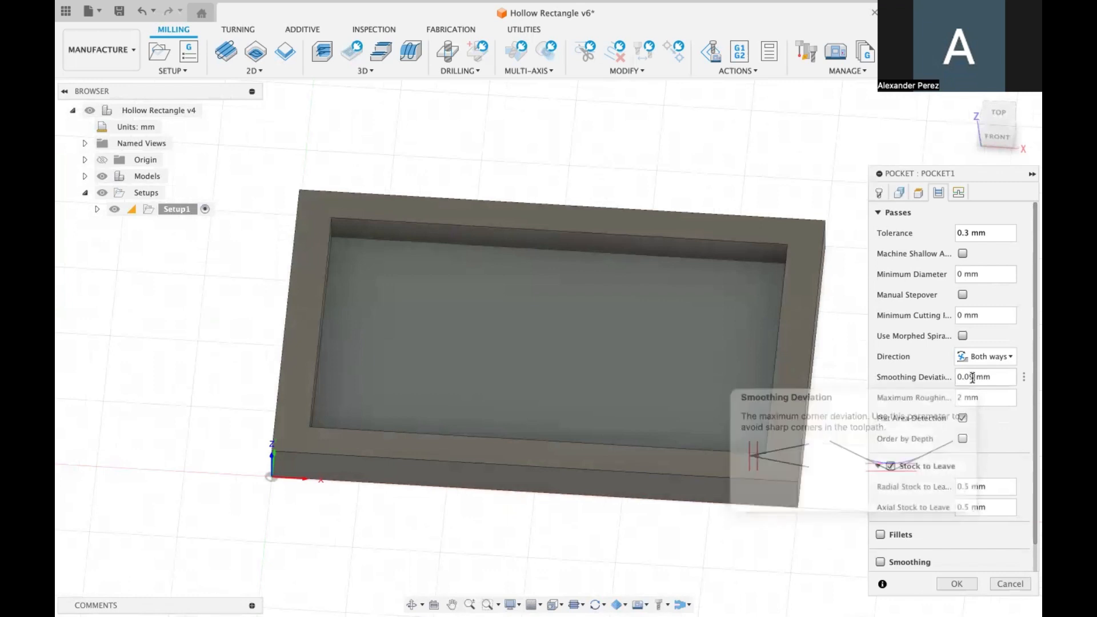
double_click(972, 377)
type("0.1")
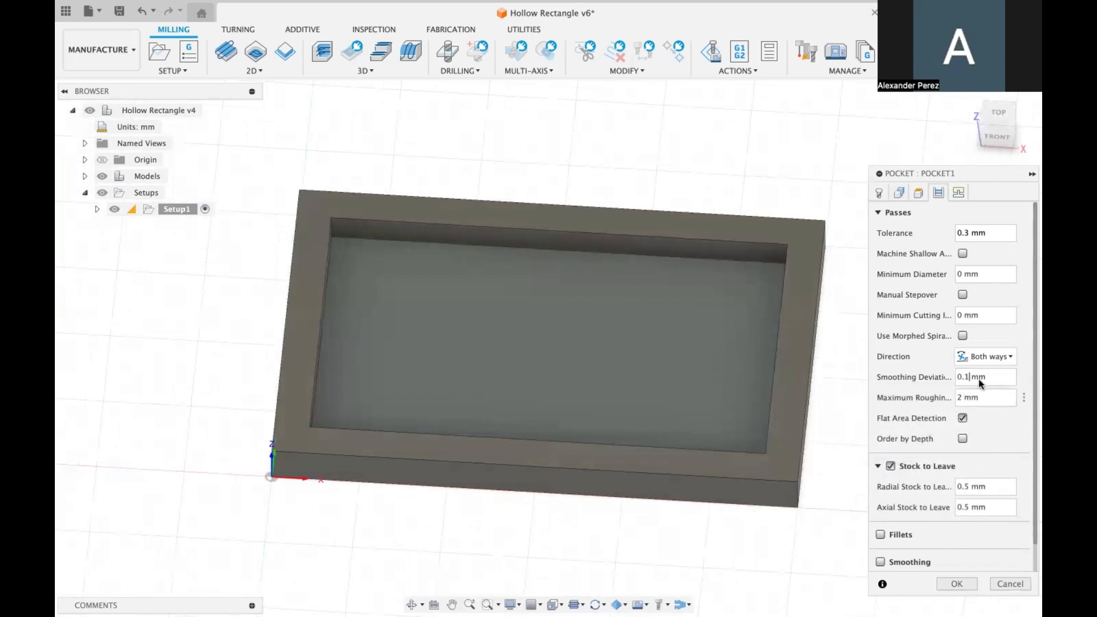
Step: Set the maximum roughing stepdown of the pocket's passes to 4 mm
left_click(990, 396)
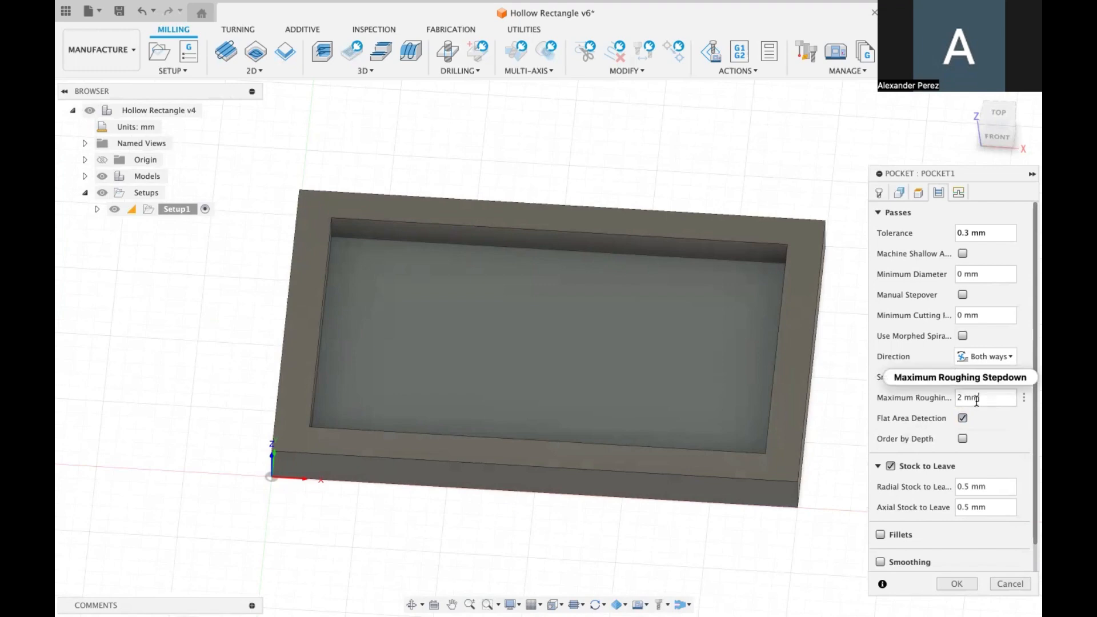
mouse_move(968, 402)
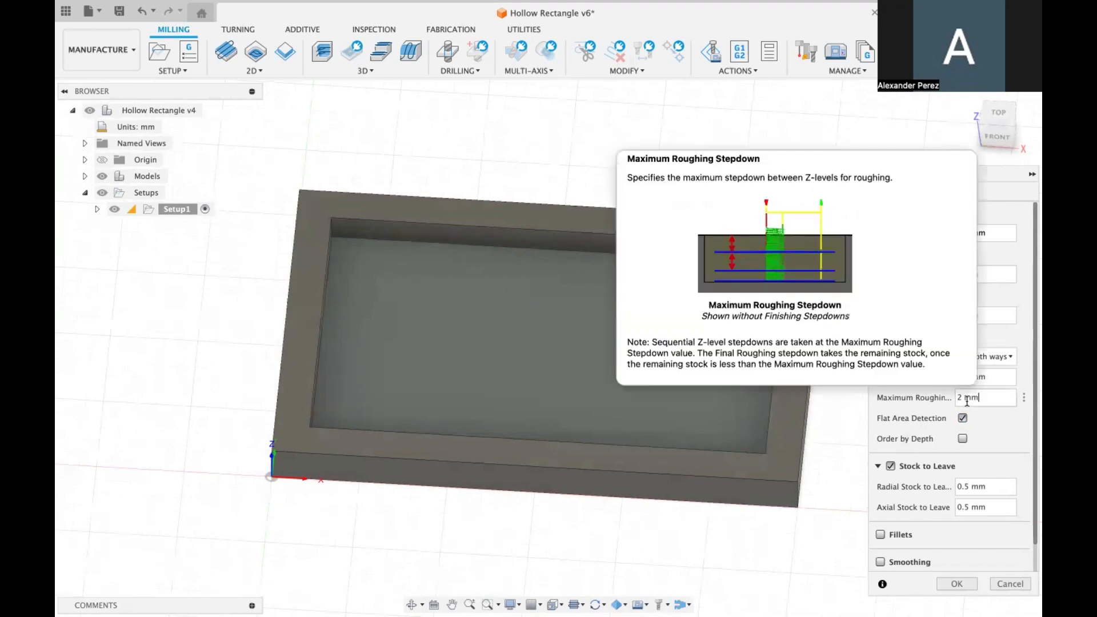
middle_click_drag(468, 175, 554, 265, "shift")
scroll(554, 264, "up", 5)
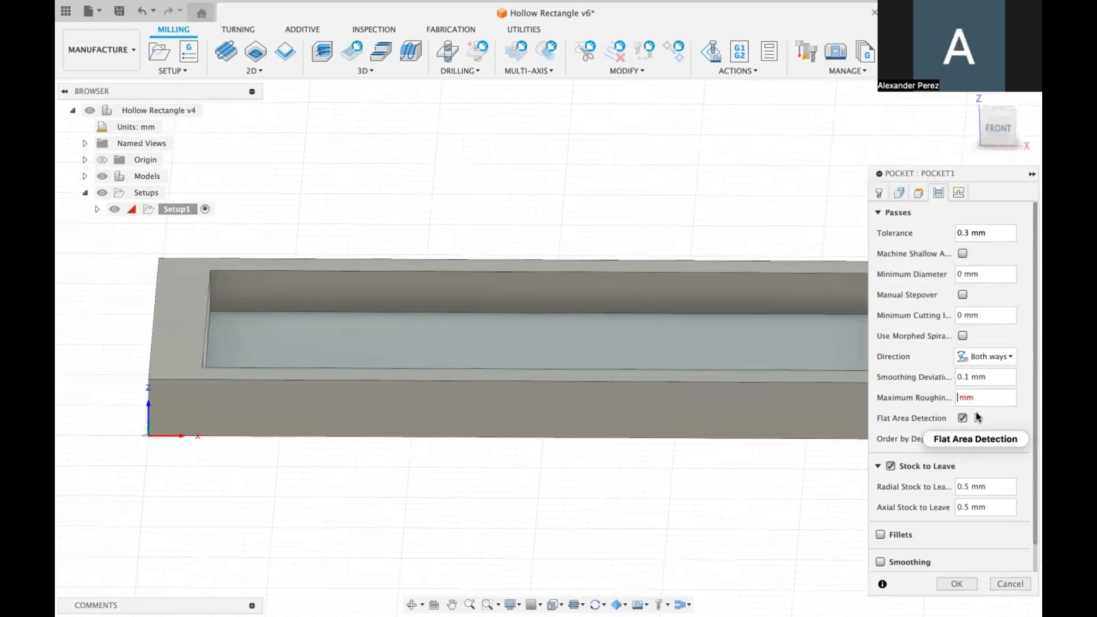
mouse_move(978, 418)
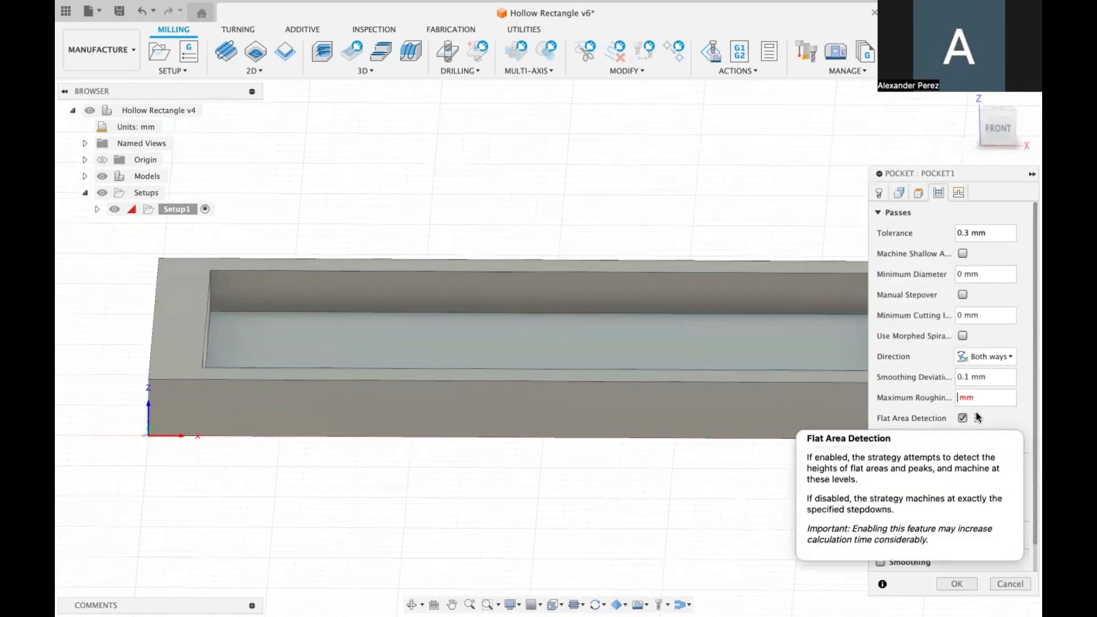
left_click(975, 398)
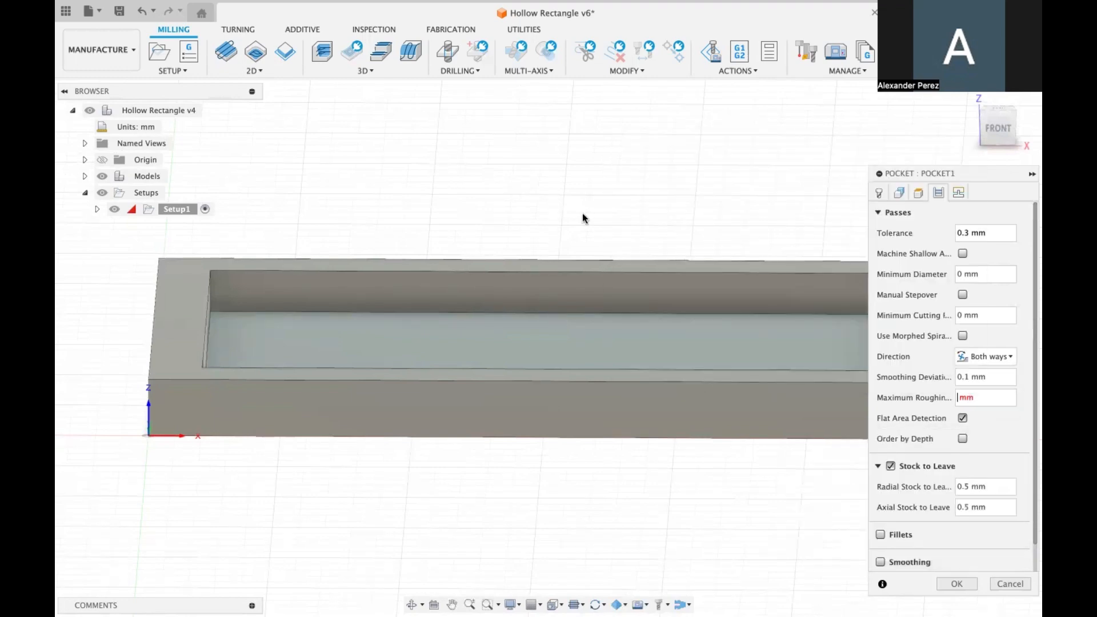
scroll(583, 215, "down", 5)
scroll(576, 219, "right", 3)
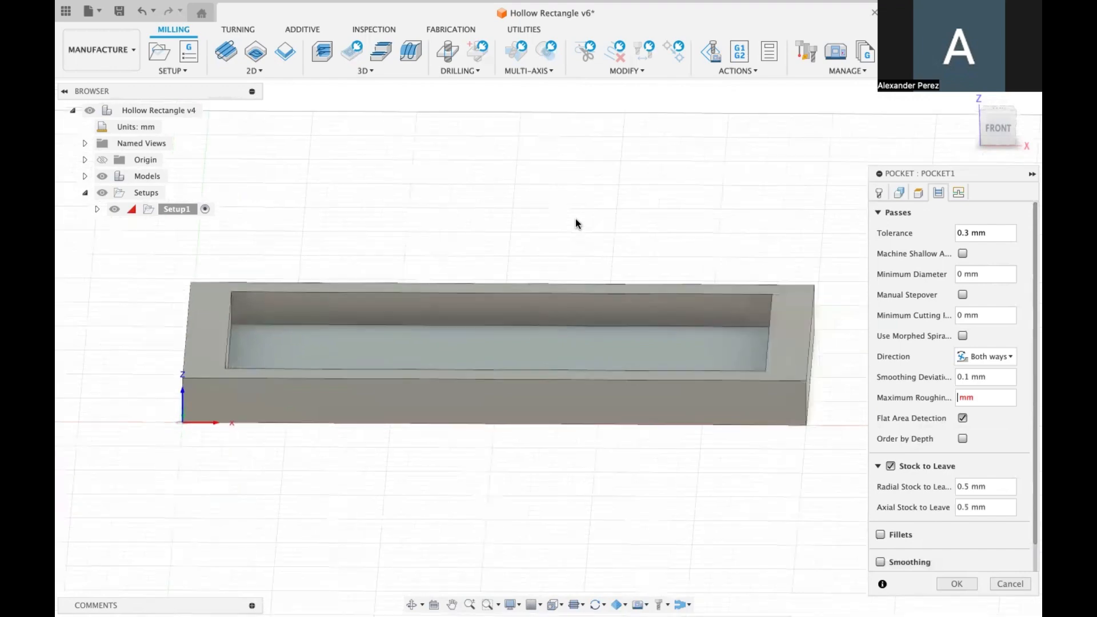
scroll(545, 243, "down", 3)
scroll(544, 247, "up", 5, "shift")
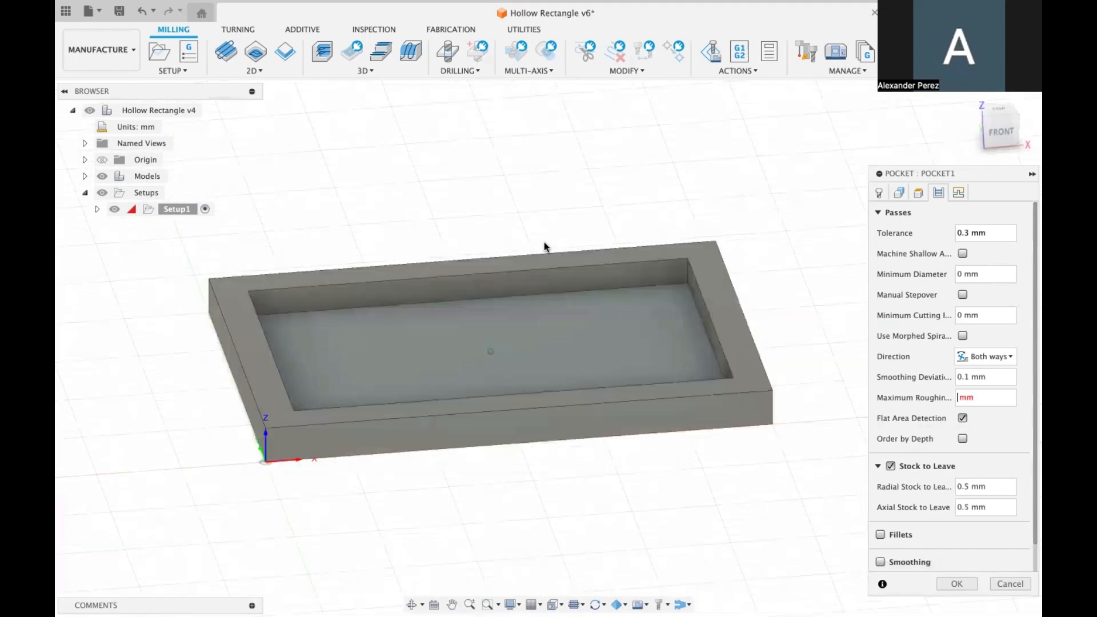
scroll(485, 250, "up", 1, "shift")
scroll(492, 247, "left", 3)
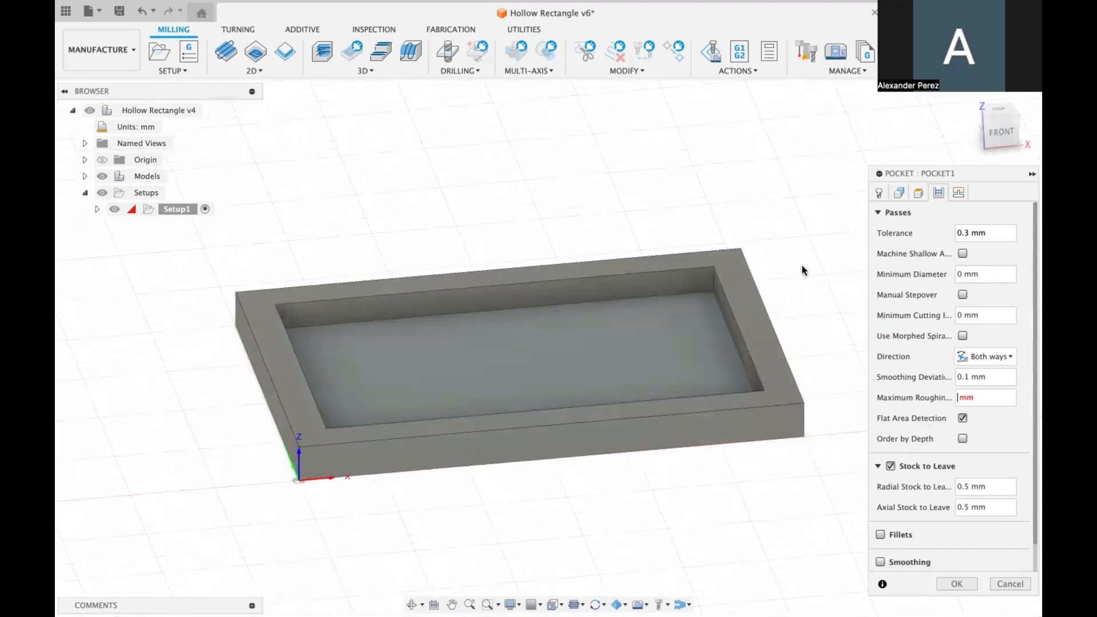
scroll(802, 265, "right", 3, "shift")
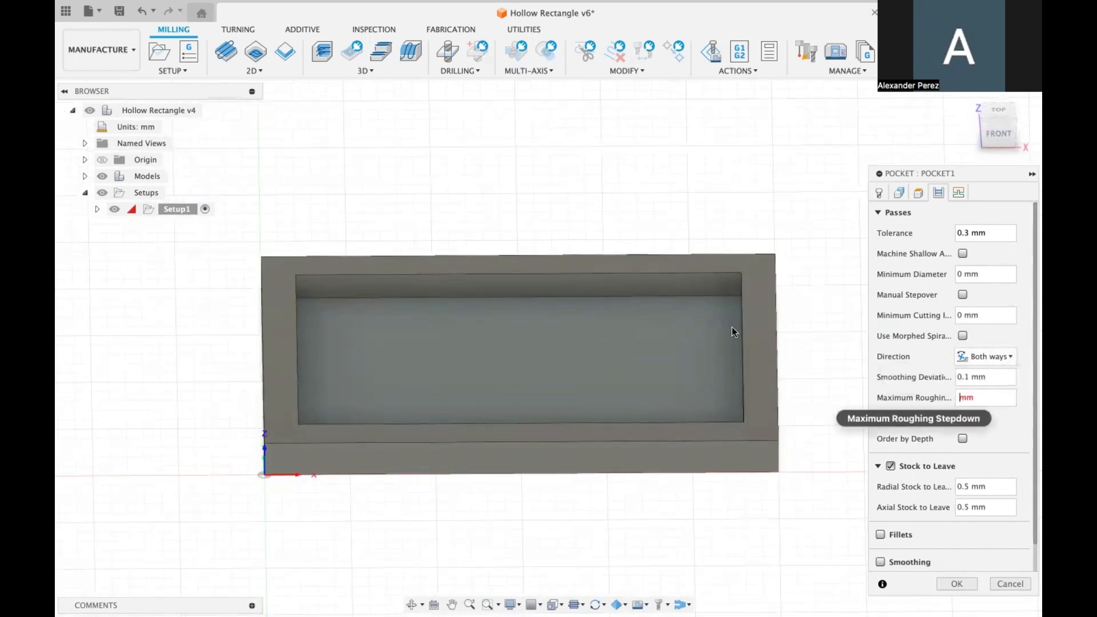
type("4")
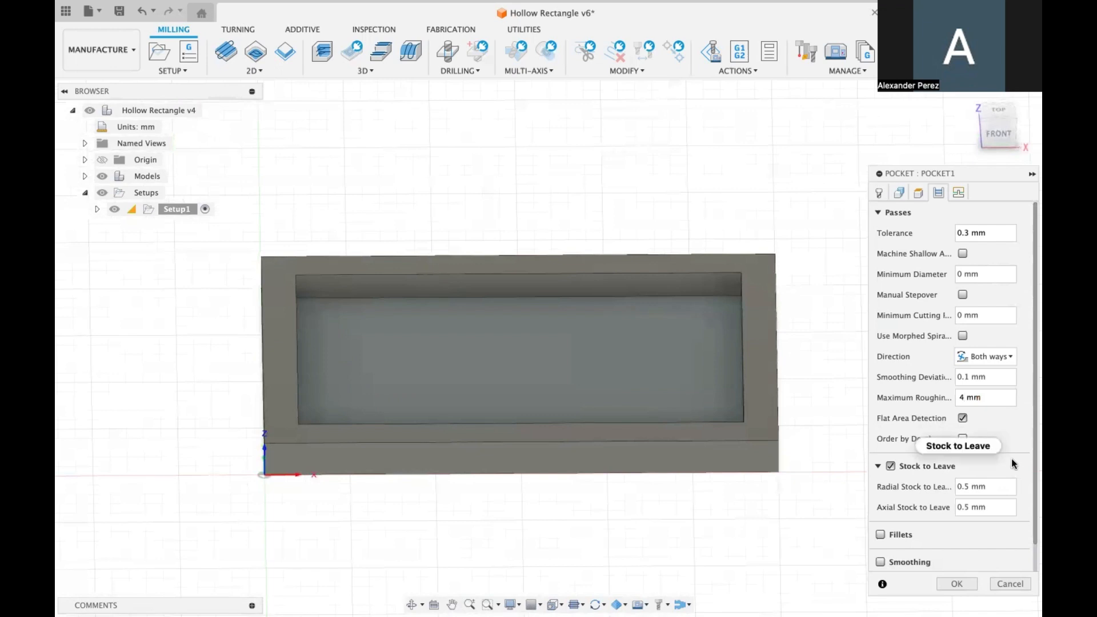
Step: Change the pocket's maximum roughing stepdown to 2.5 mm
mouse_move(1012, 458)
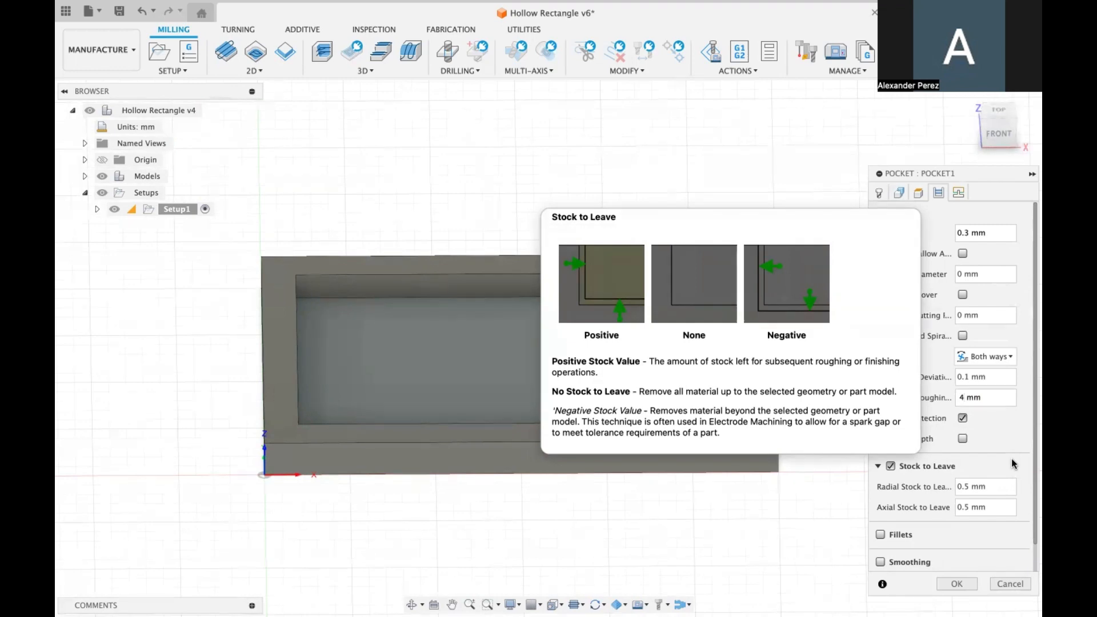
key("BackSpace")
type("2")
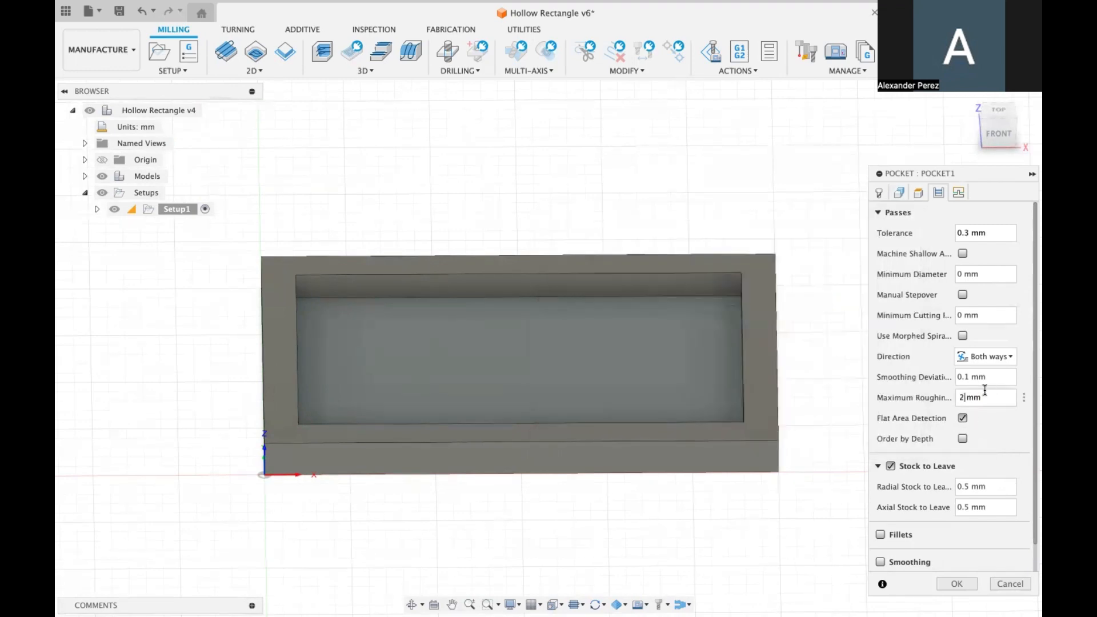
type(".5")
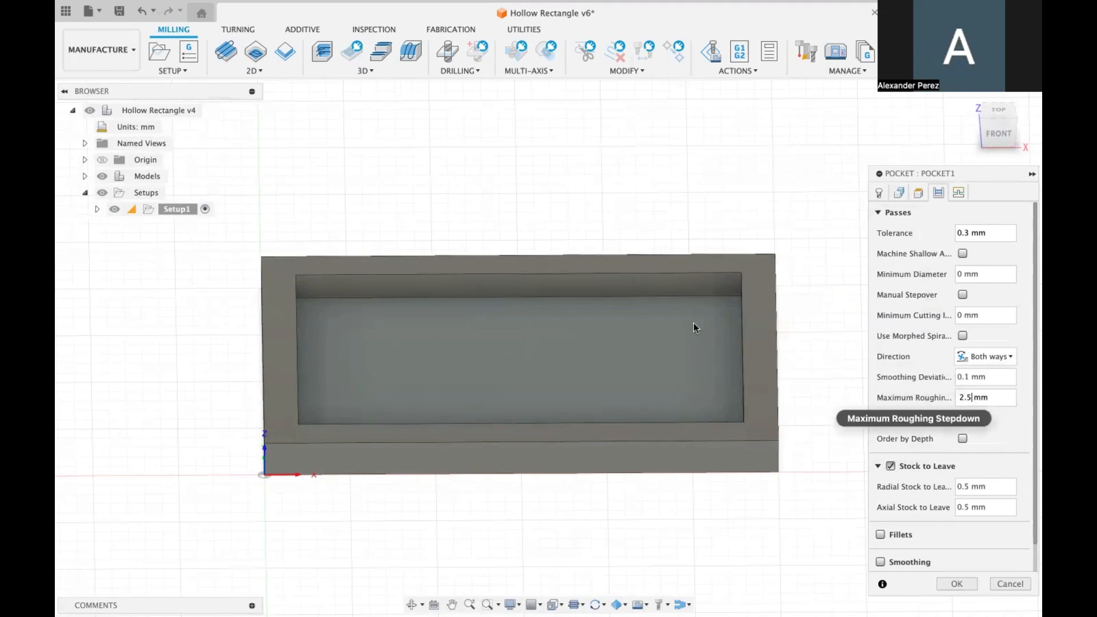
Step: Turn off Stock to Leave and accept the pocket operation's settings to generate its toolpath
middle_click_drag(694, 324, 719, 320, "shift")
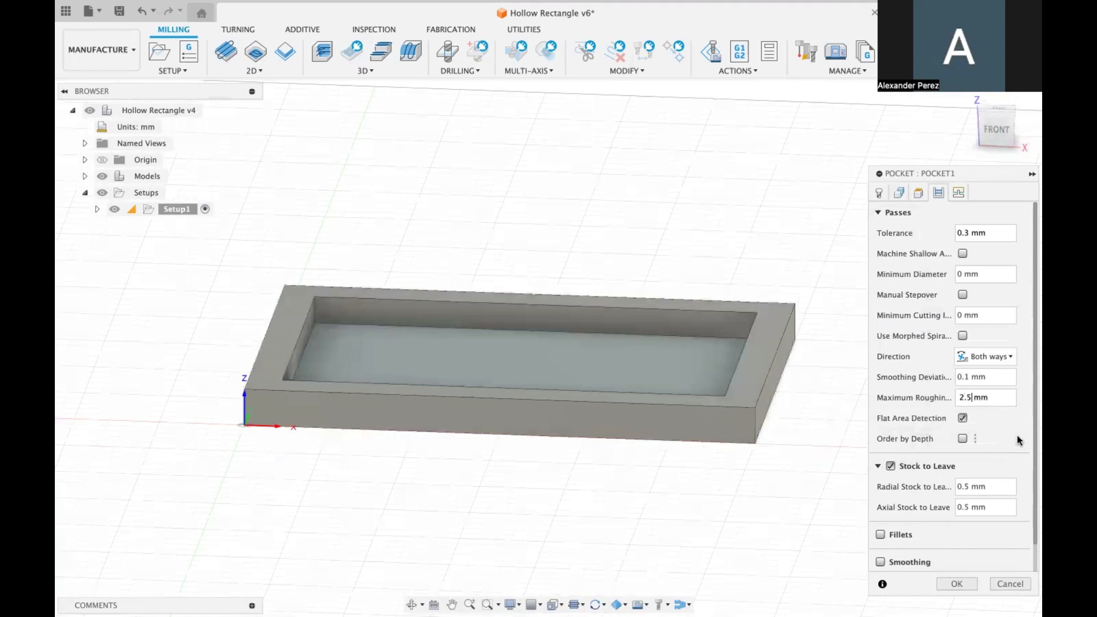
scroll(476, 322, "up", 5, "shift")
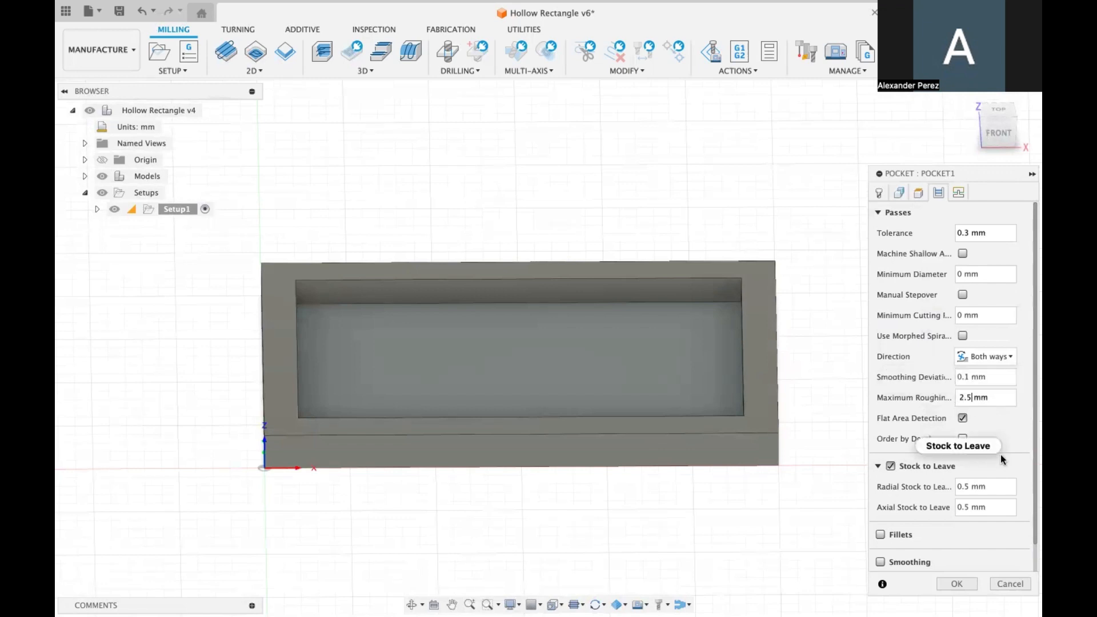
scroll(1000, 458, "down", 1)
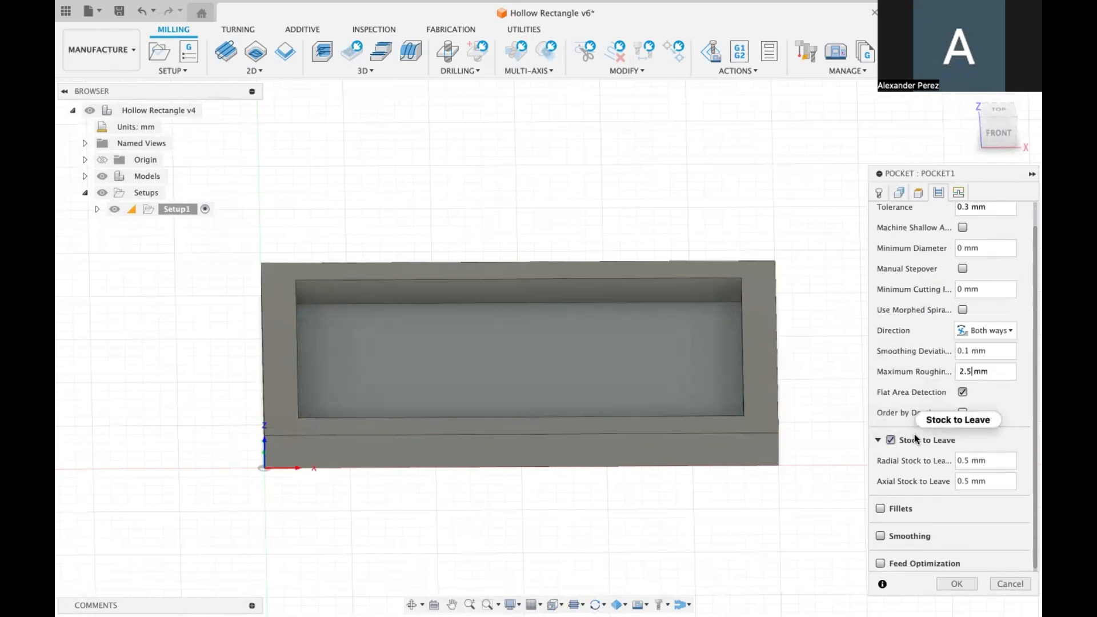
mouse_move(914, 439)
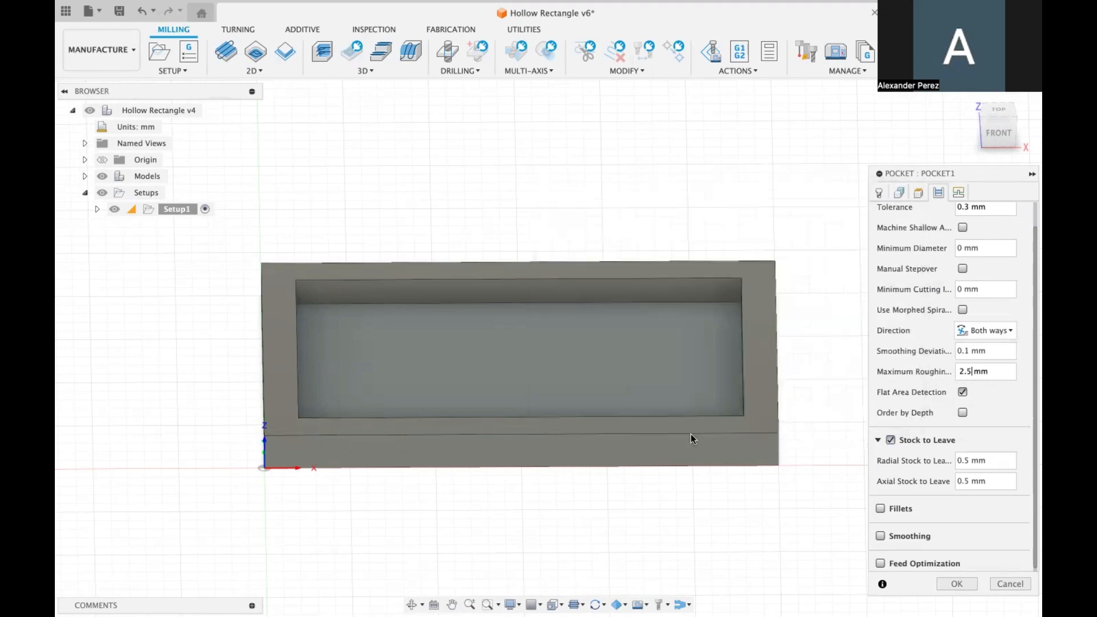
middle_click_drag(691, 434, 758, 480, "shift")
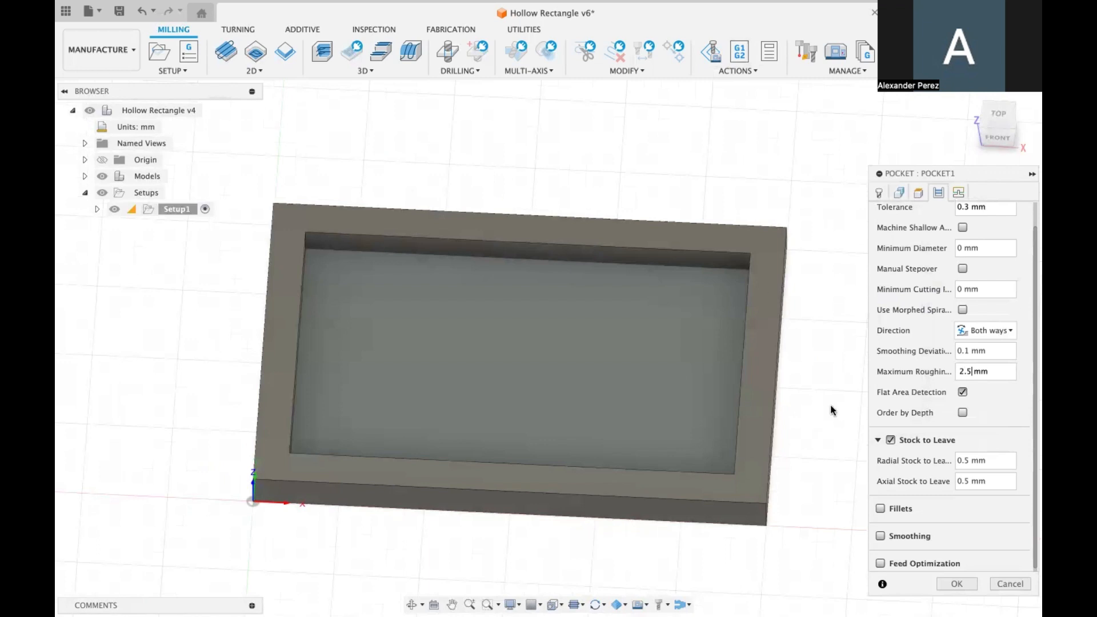
middle_click_drag(786, 404, 792, 406, "shift")
left_click(895, 439)
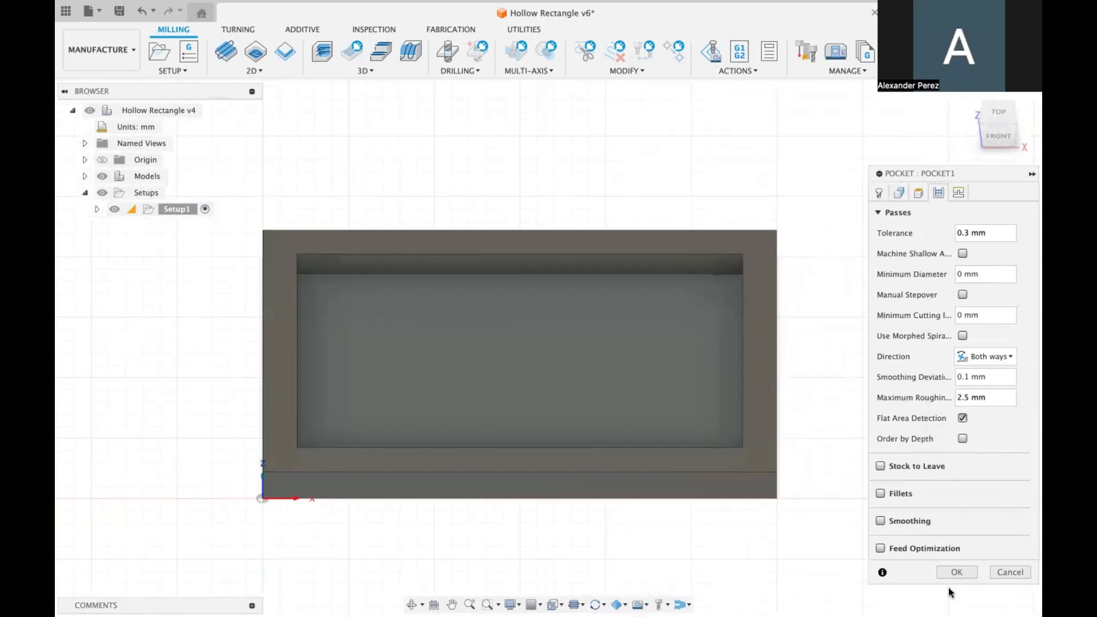
left_click(957, 572)
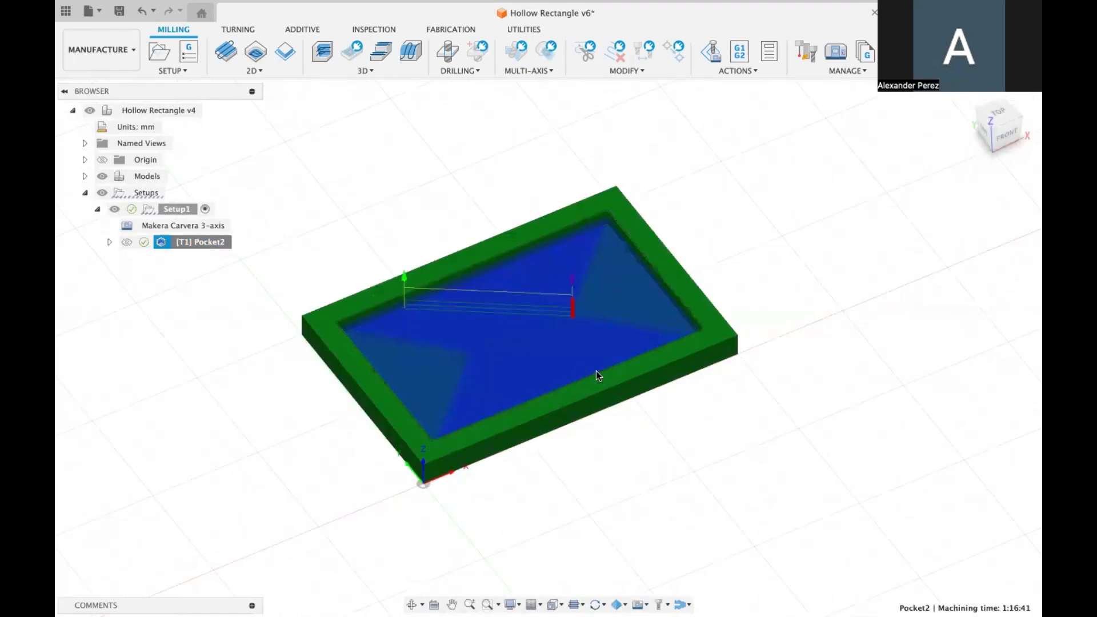
Step: Examine the generated pocket toolpath over the recess from above, from the front and at an angle
scroll(592, 373, "up", 3)
scroll(592, 373, "up", 3)
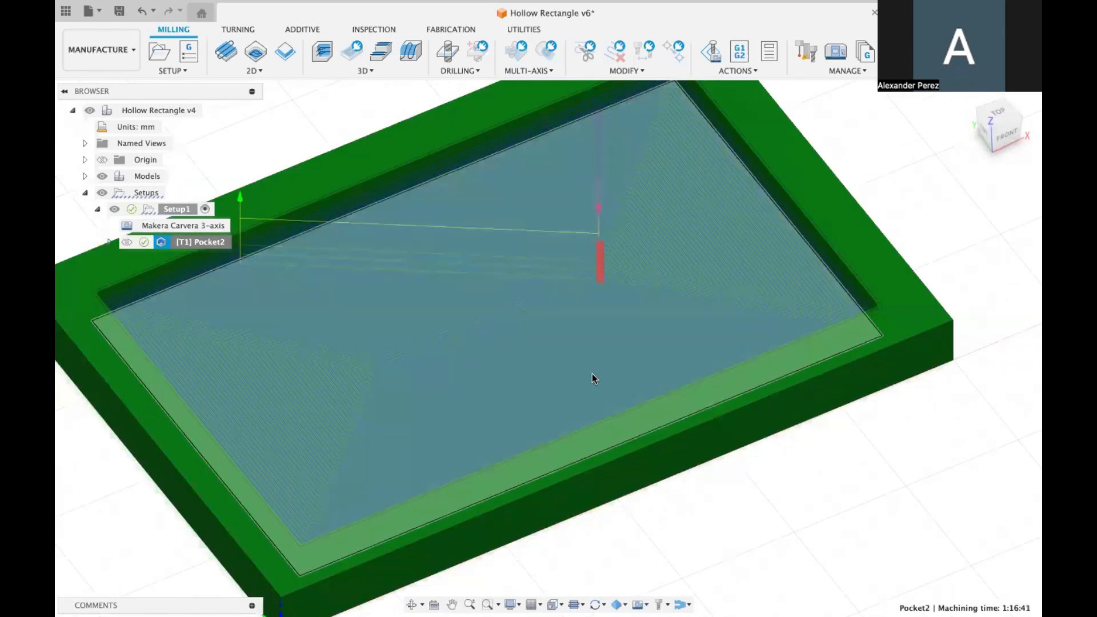
scroll(592, 372, "left", 5, "shift")
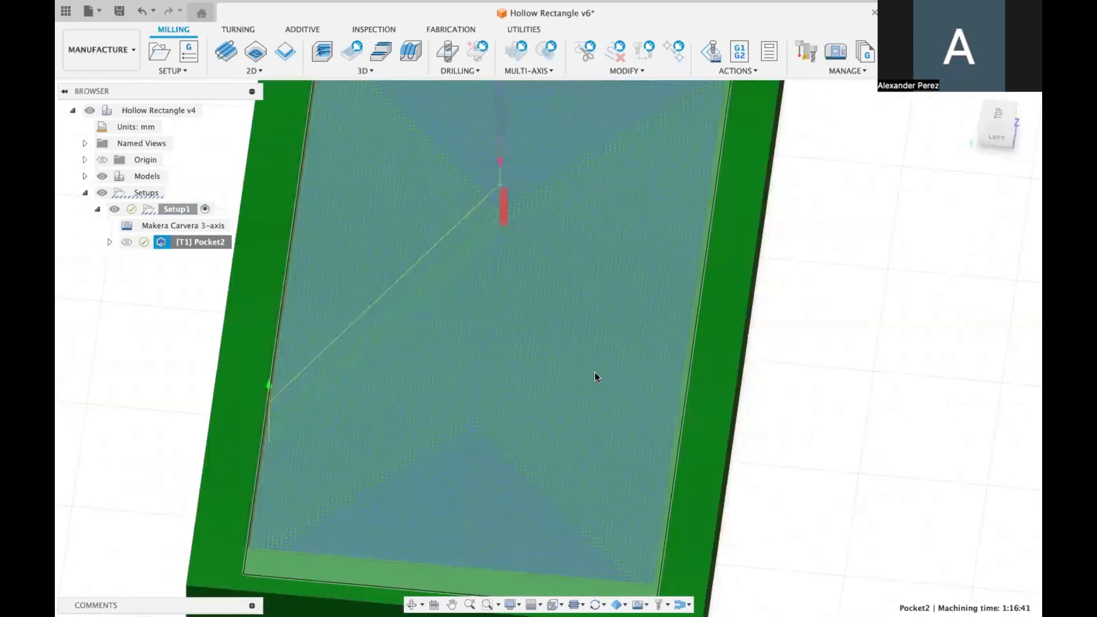
middle_click_drag(576, 97, 624, 553, "shift")
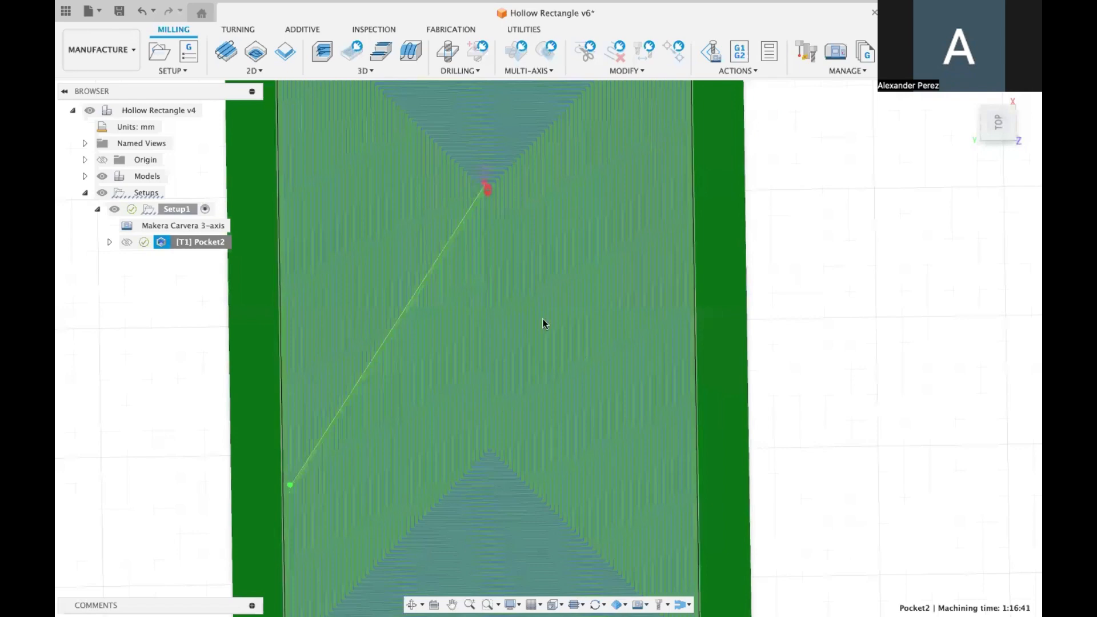
middle_click_drag(543, 317, 733, 316, "shift")
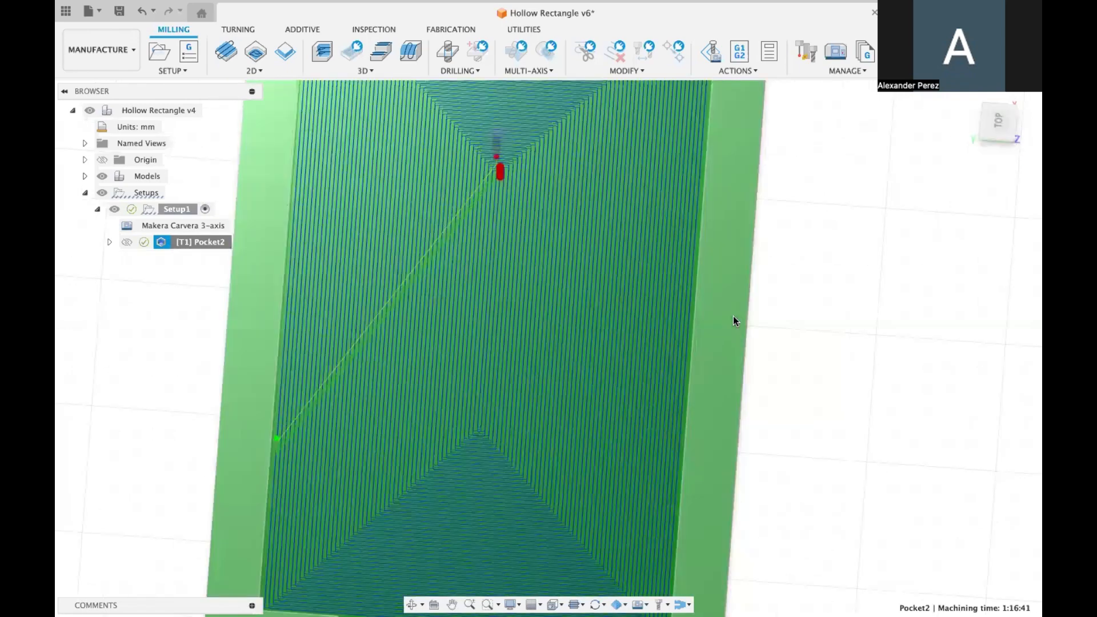
scroll(1005, 594, "up", 5, "shift")
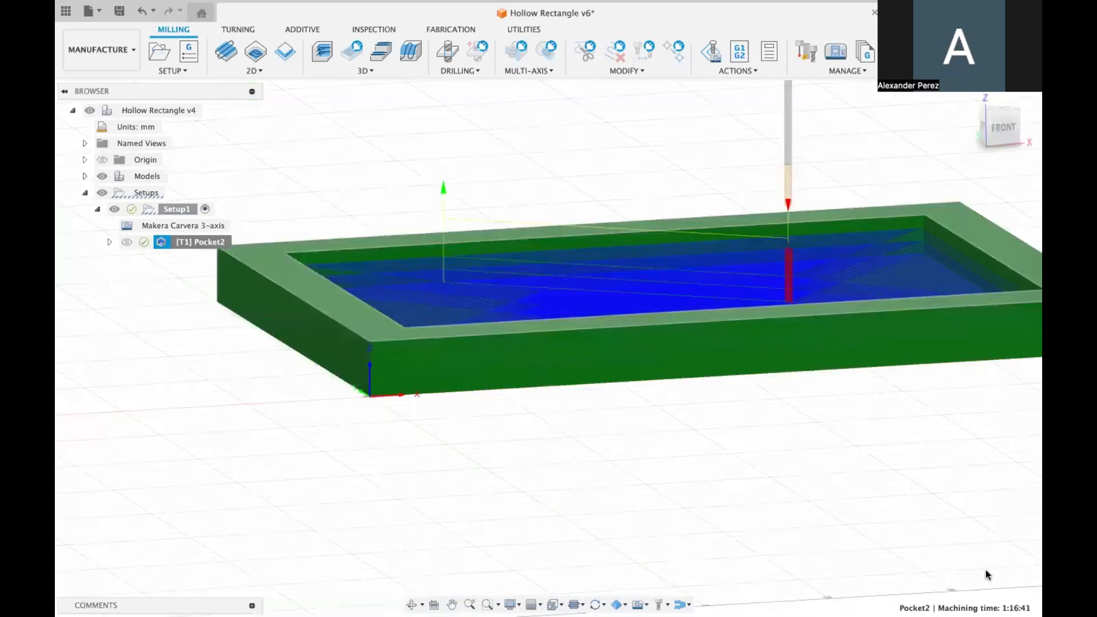
scroll(932, 537, "down", 3)
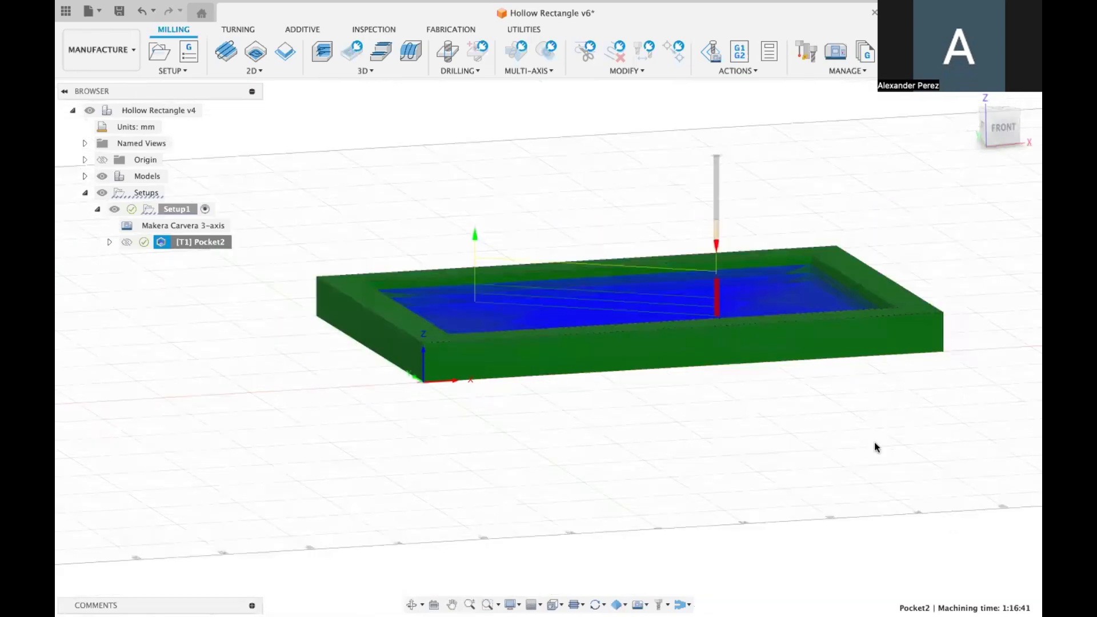
scroll(732, 389, "down", 5, "shift")
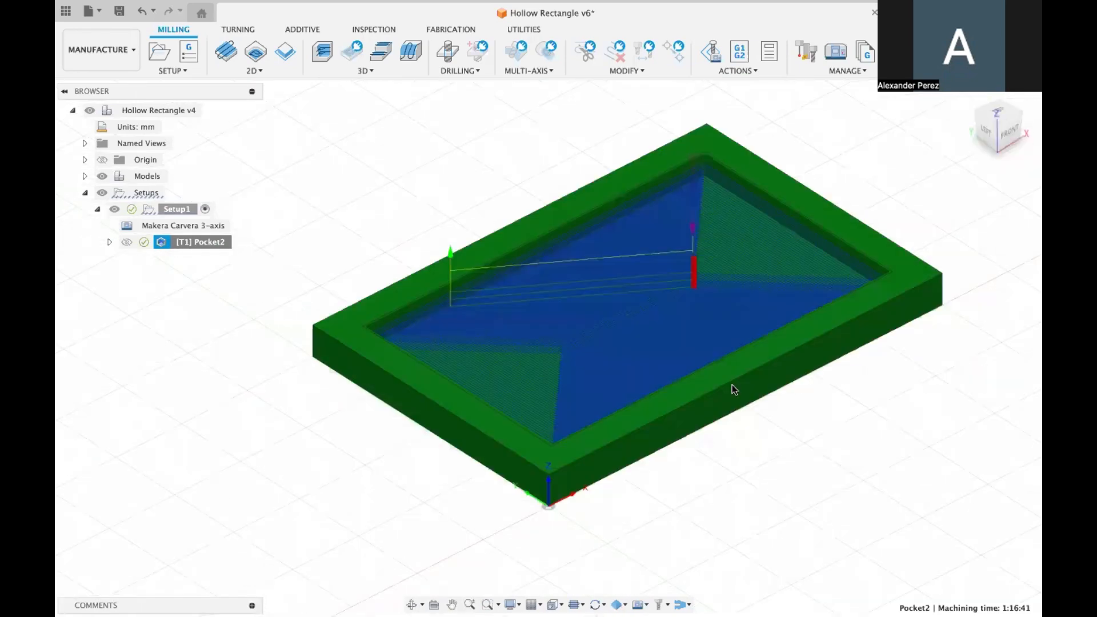
scroll(503, 382, "down", 3, "shift")
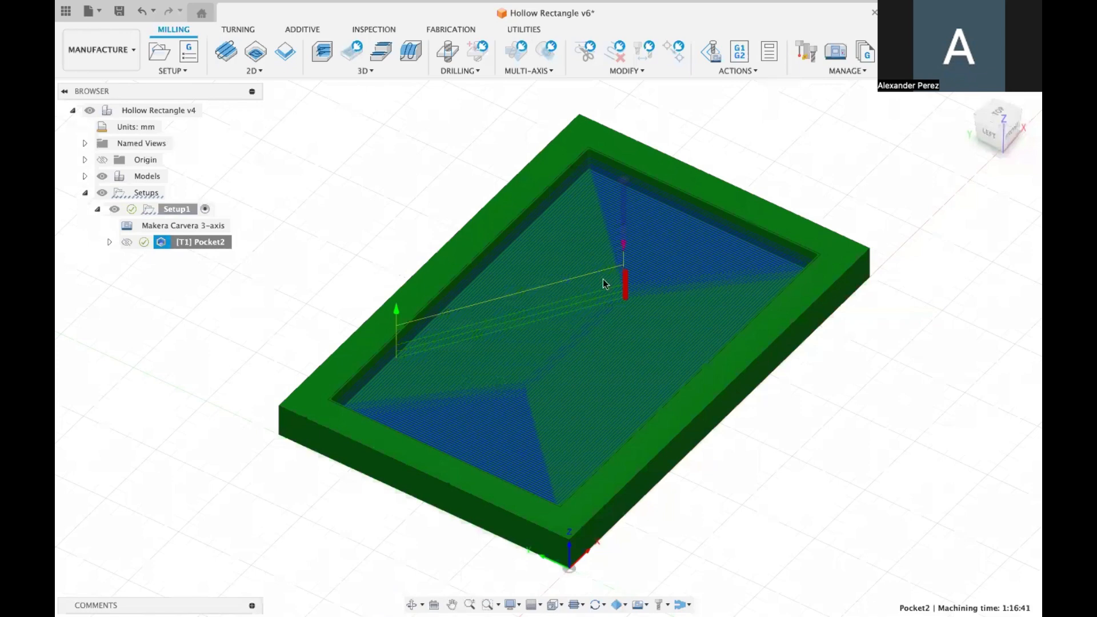
scroll(607, 282, "right", 3)
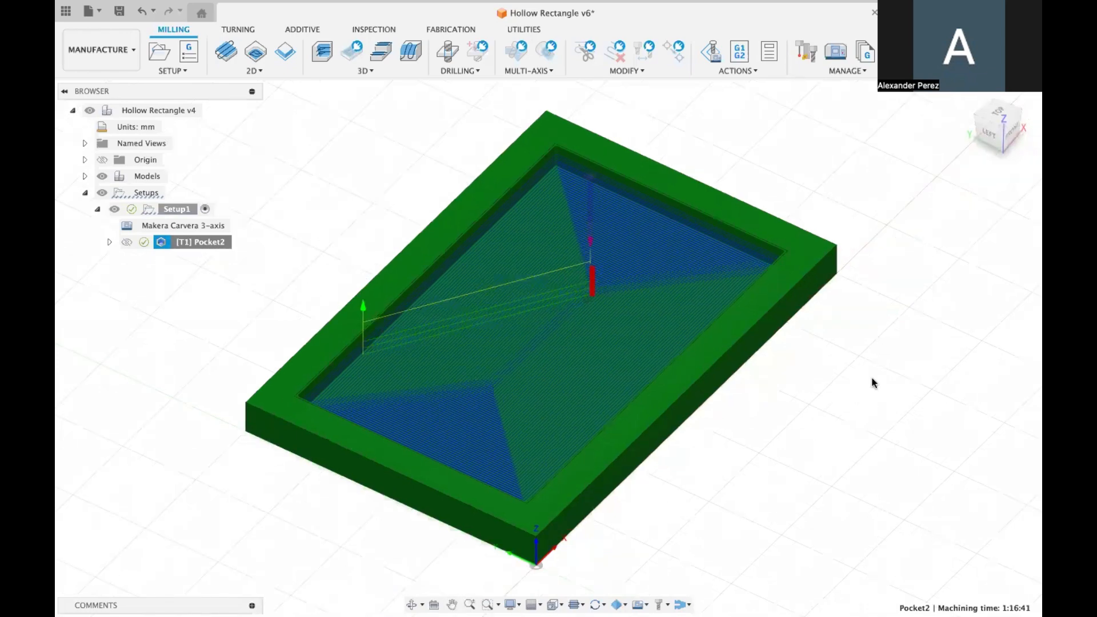
scroll(877, 389, "down", 2)
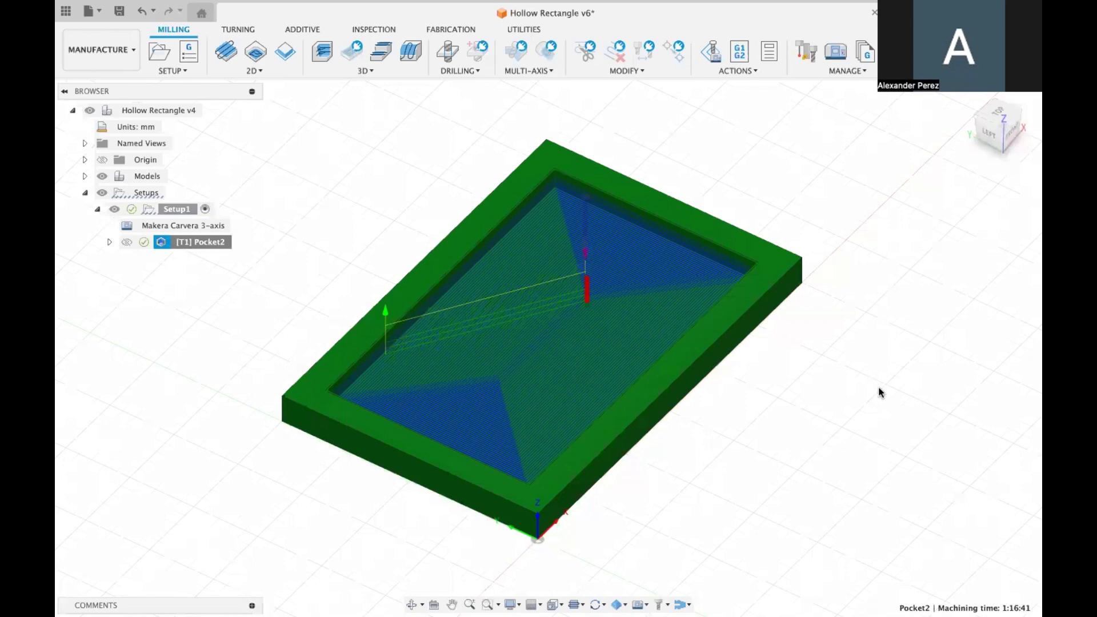
scroll(879, 392, "right", 3, "shift")
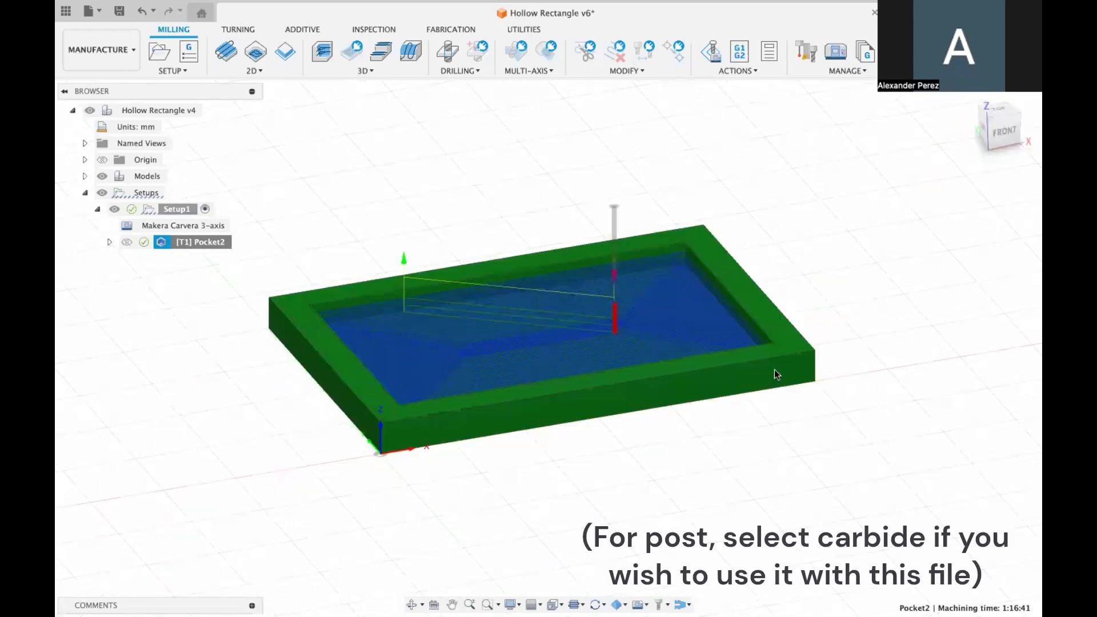
scroll(869, 440, "up", 2, "shift")
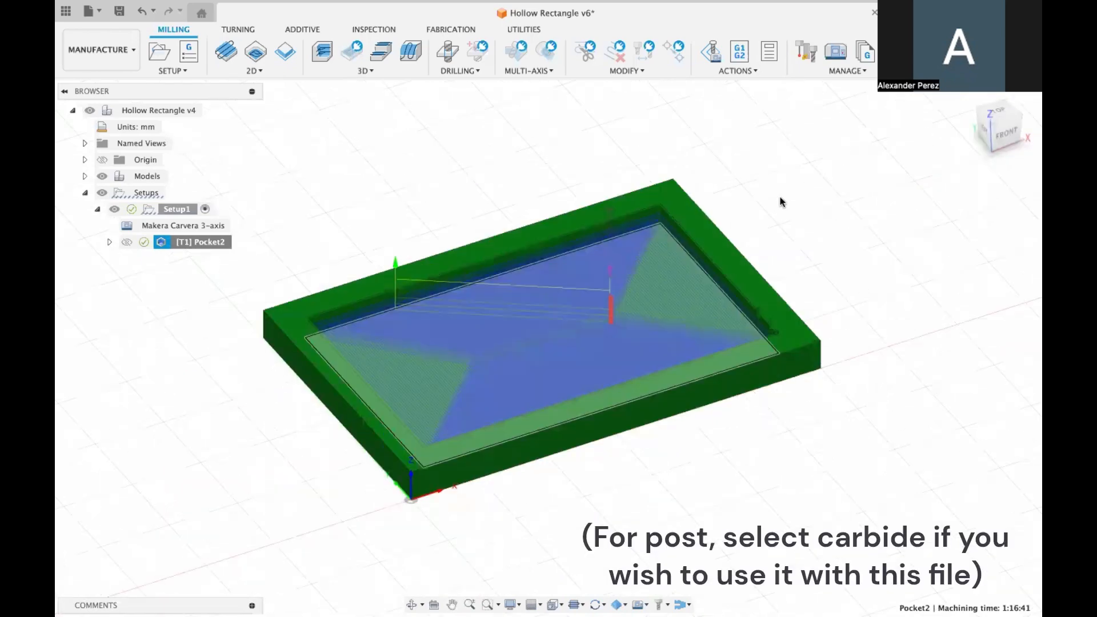
scroll(876, 326, "up", 3, "shift")
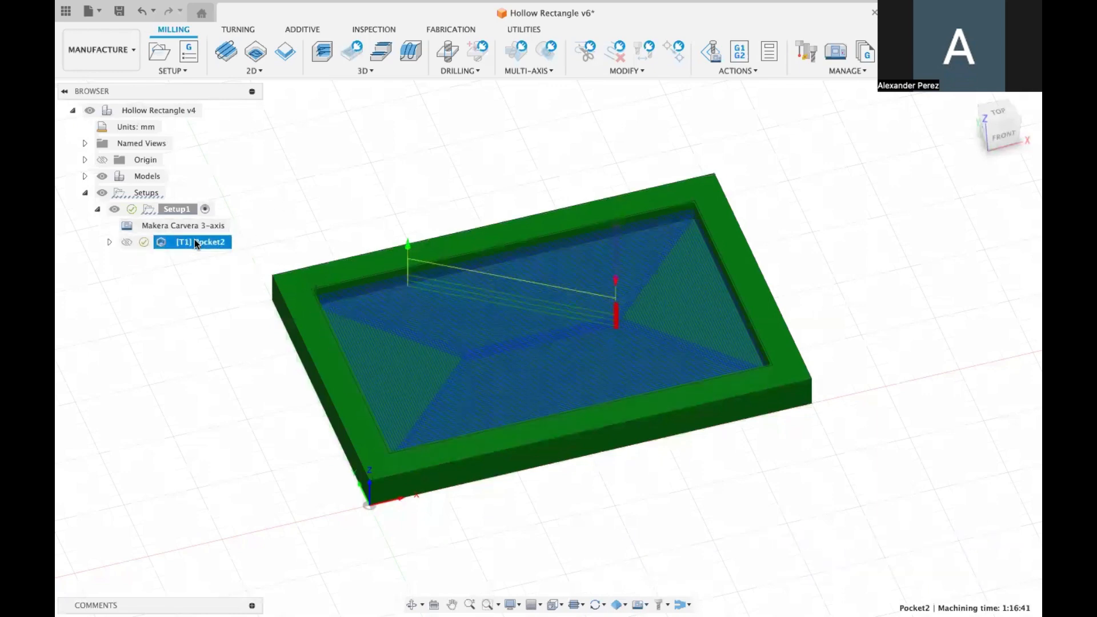
Step: Start post processing the pocket operation and name the NC program "Hollowed out epoxy rectangle"
right_click(194, 242)
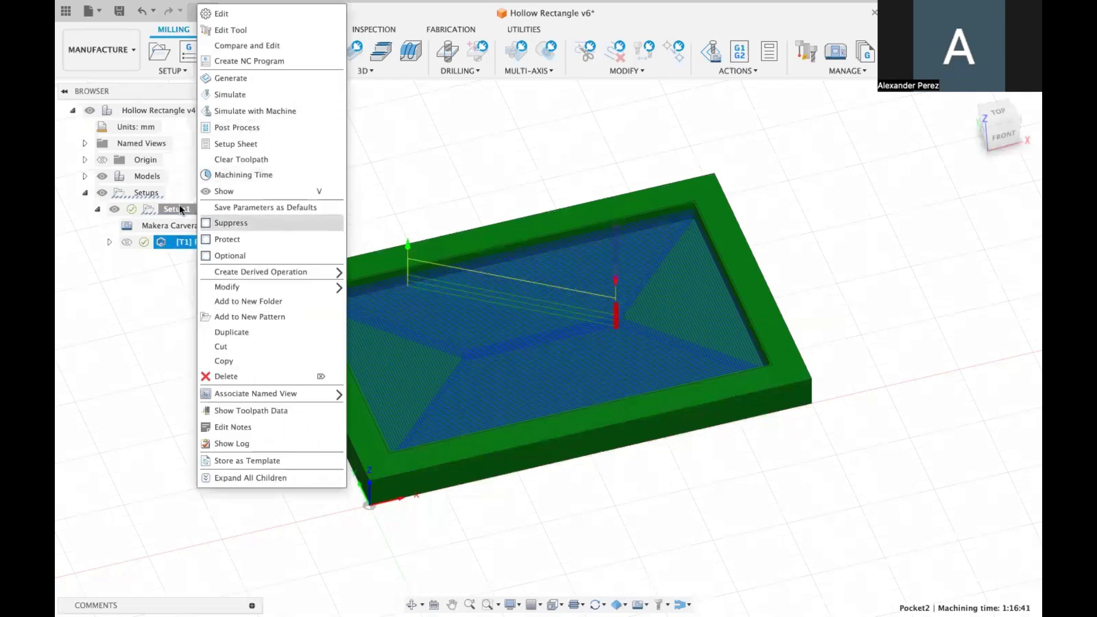
left_click(648, 98)
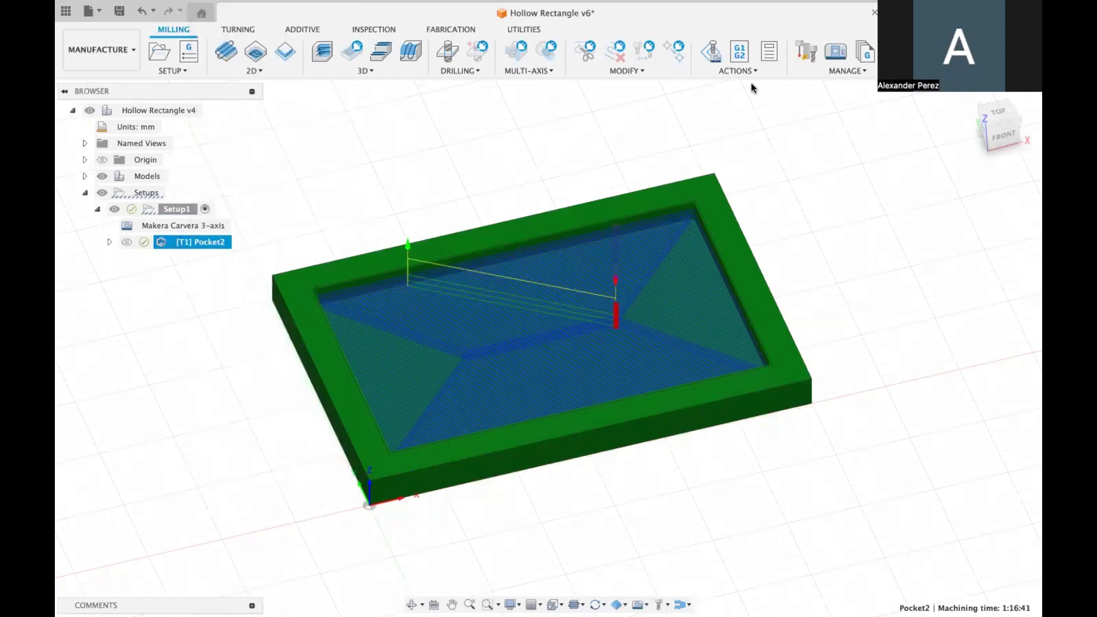
left_click(740, 51)
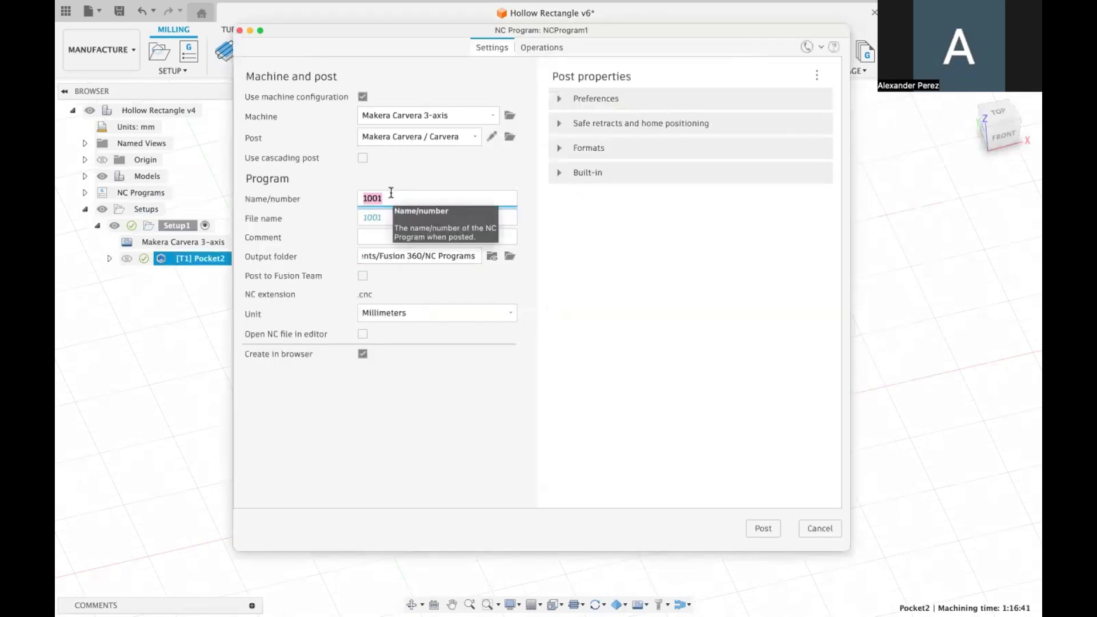
key("BackSpace")
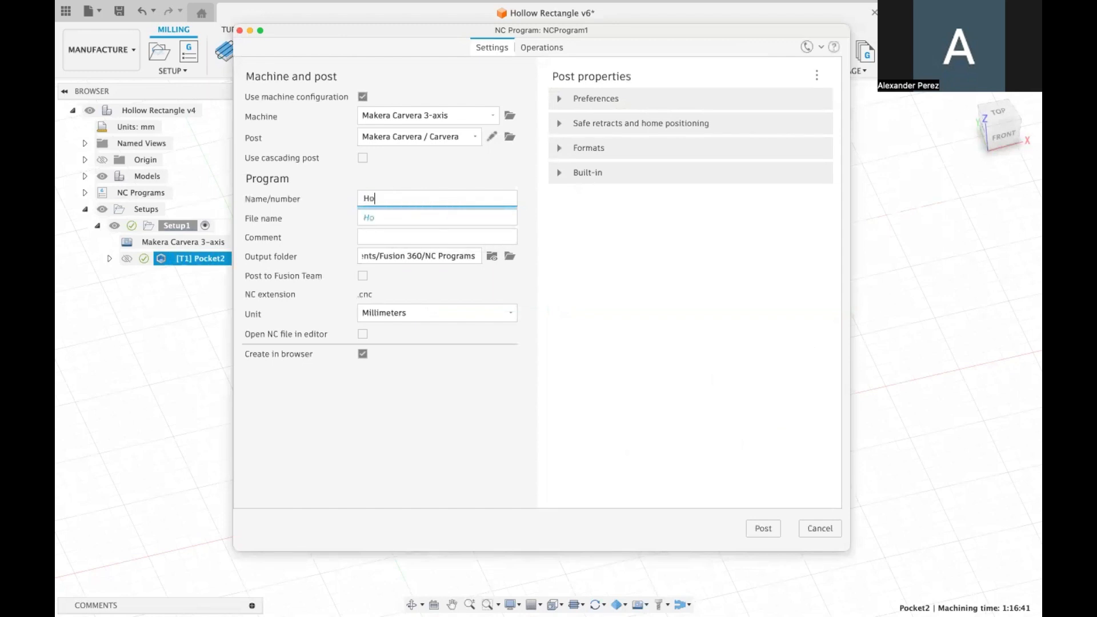
type("Hollowed out epoxy")
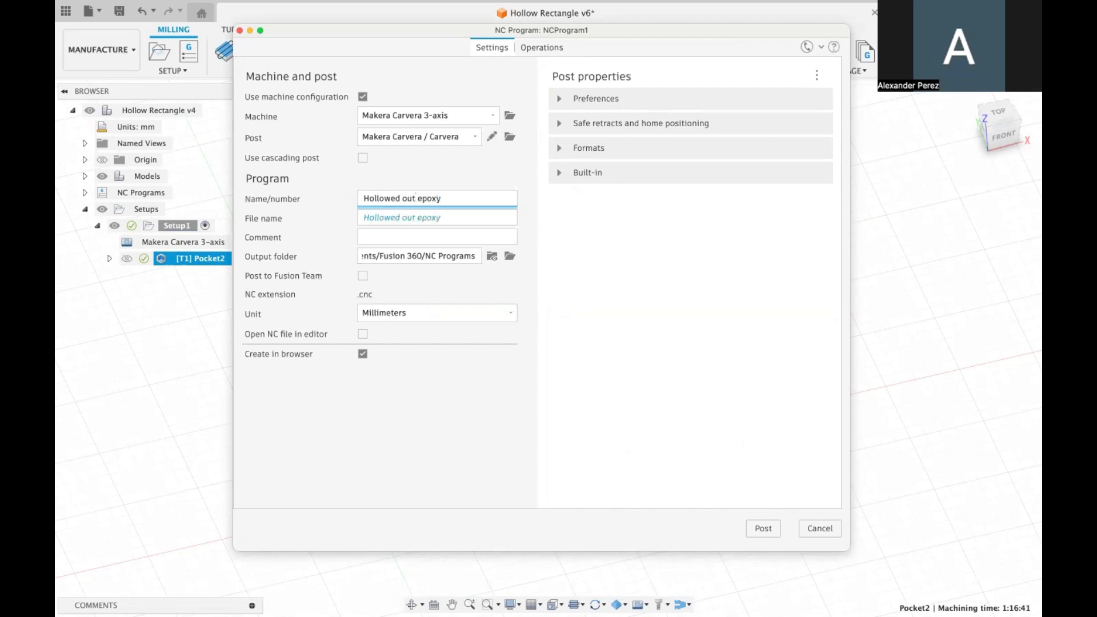
type(" rectangle")
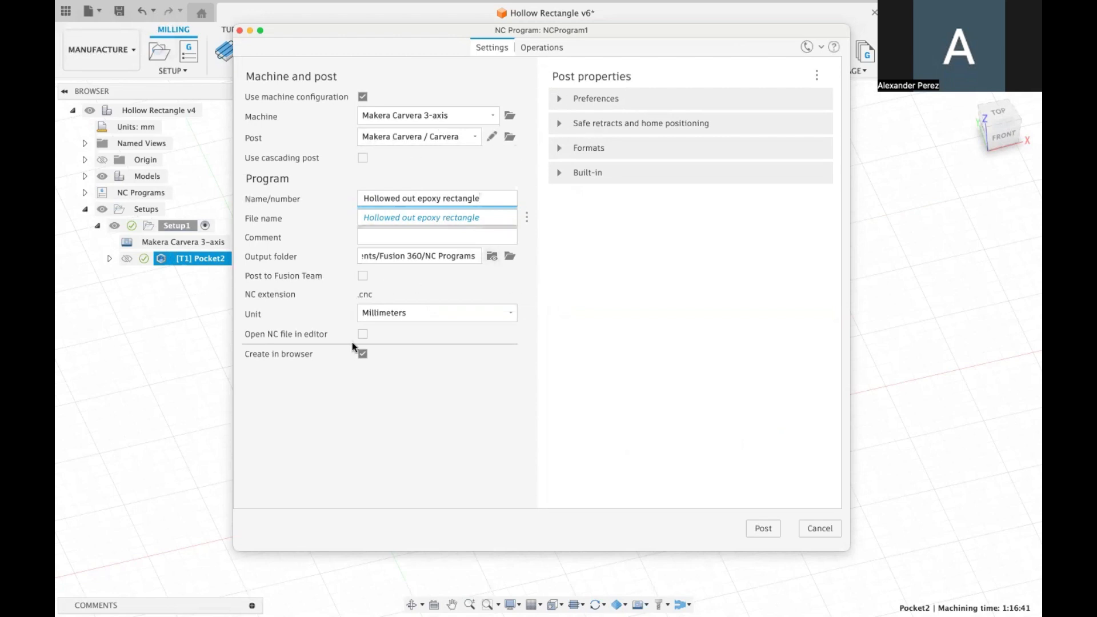
Step: Choose Millimeters as the output unit of the NC program
left_click(403, 312)
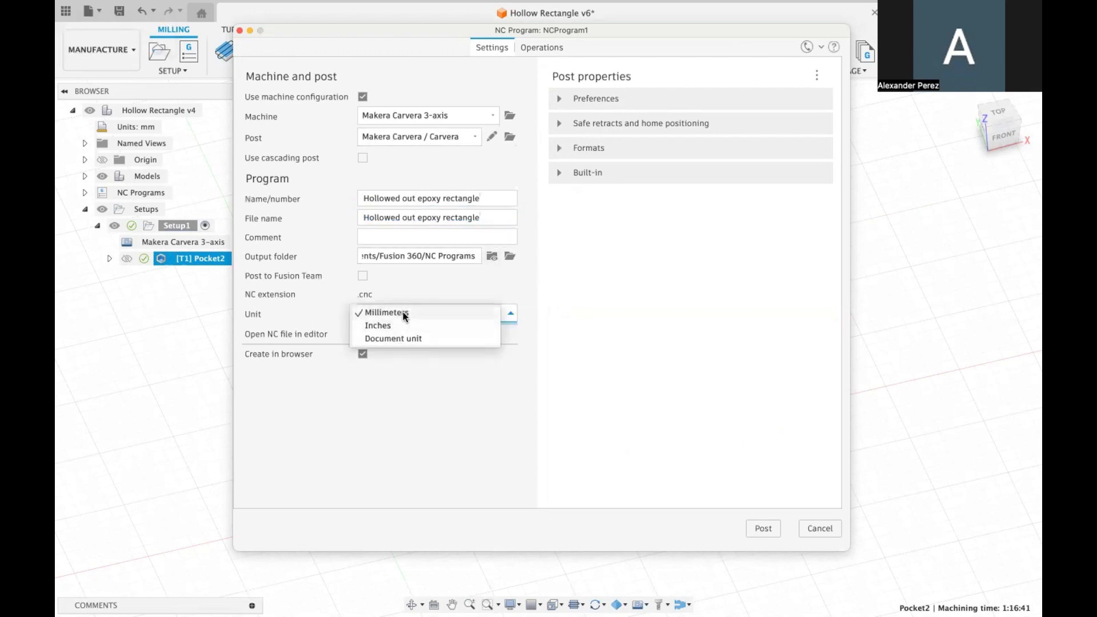
left_click(403, 313)
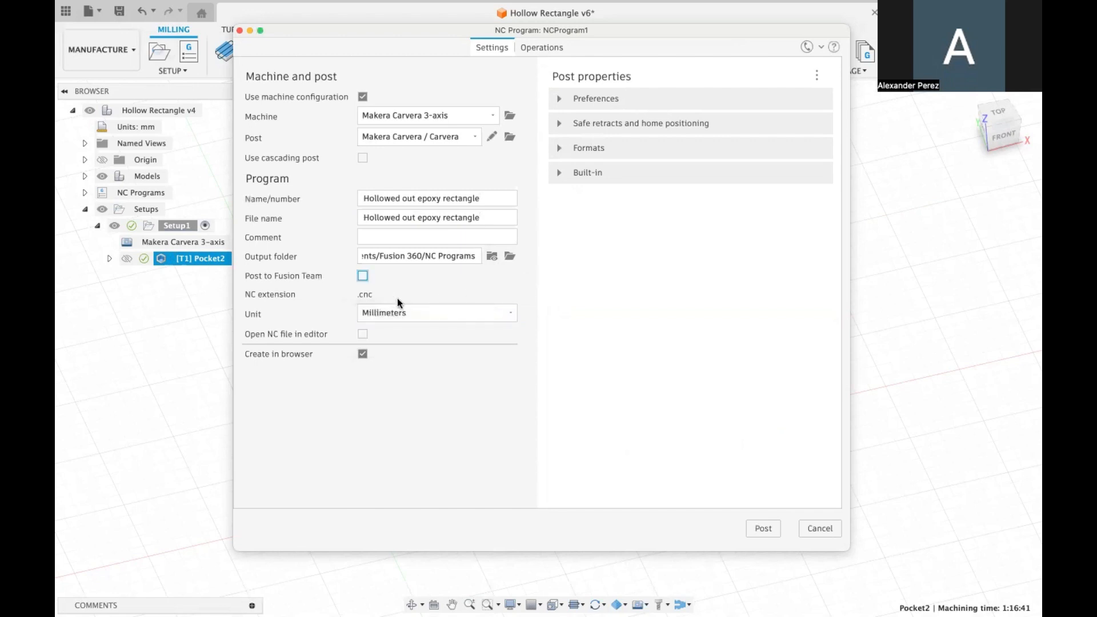
left_click(407, 312)
left_click(416, 284)
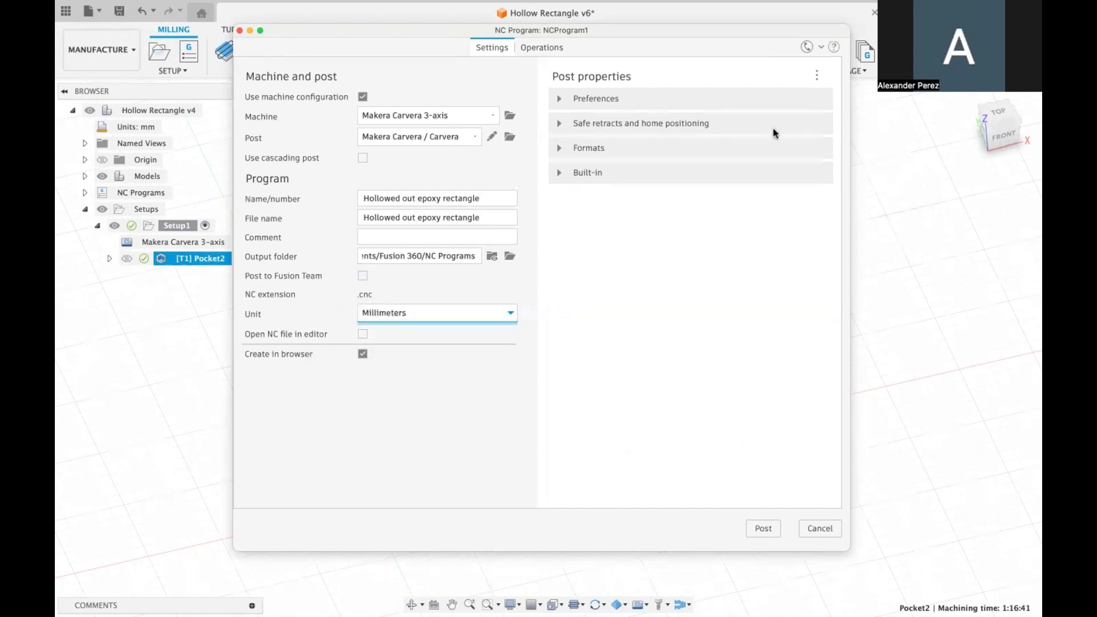
left_click(416, 314)
left_click(421, 309)
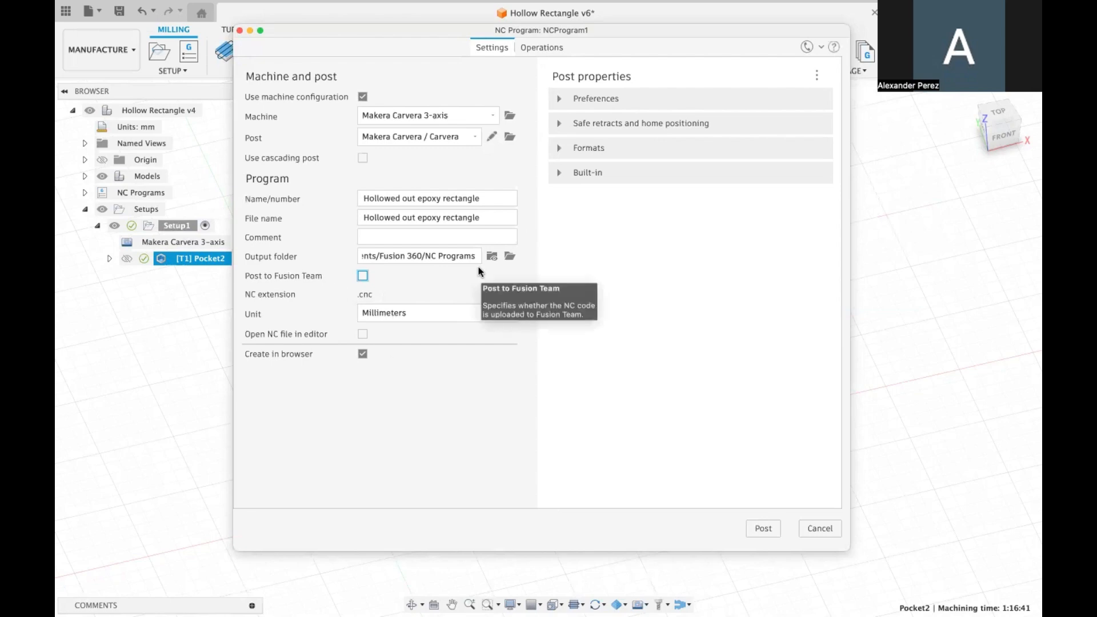
Step: Leave Post to Fusion Team turned off and post the NC program to the output folder
left_click(362, 277)
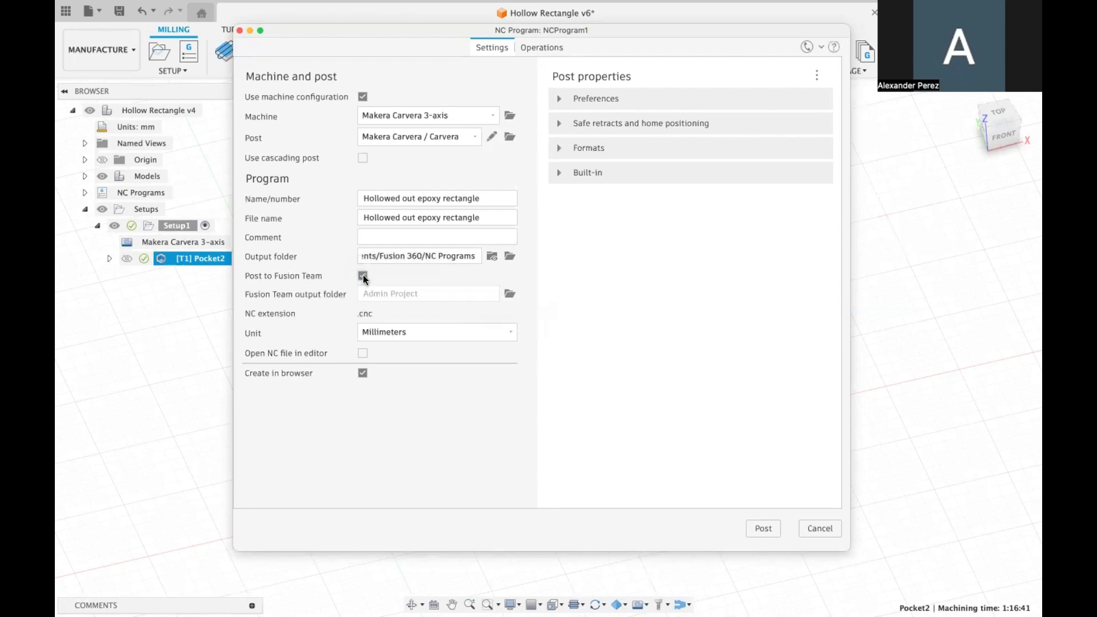
left_click(363, 277)
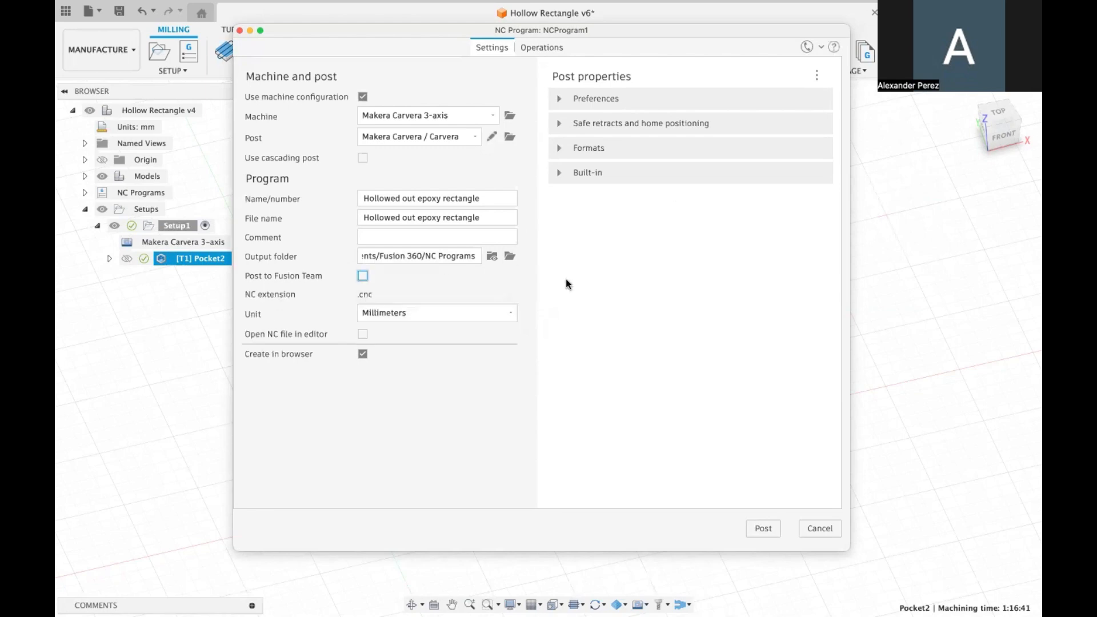
left_click(764, 530)
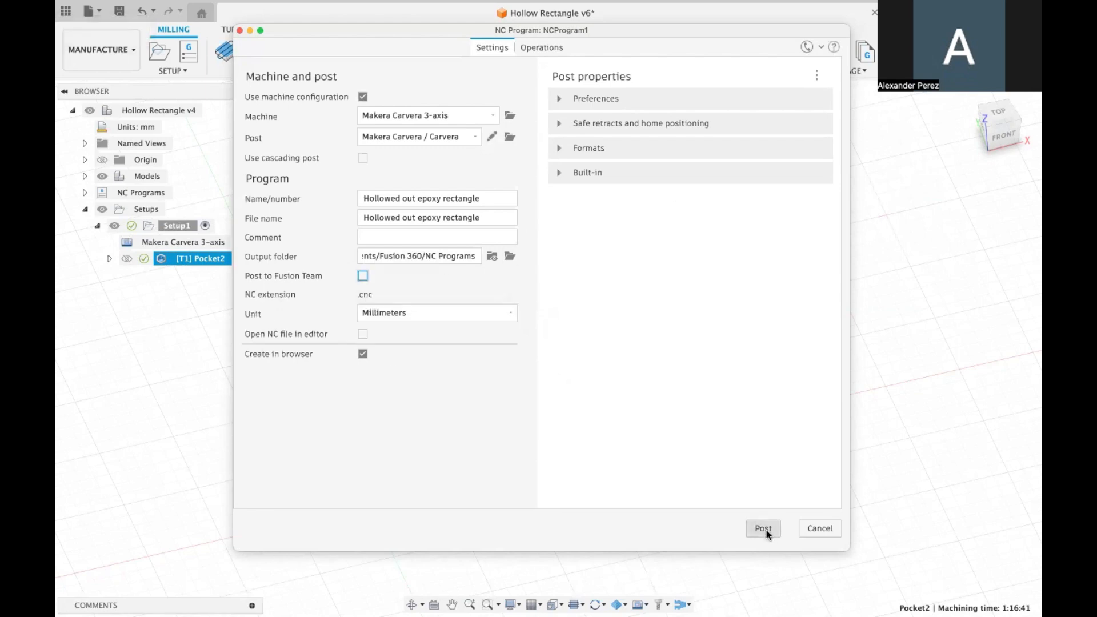